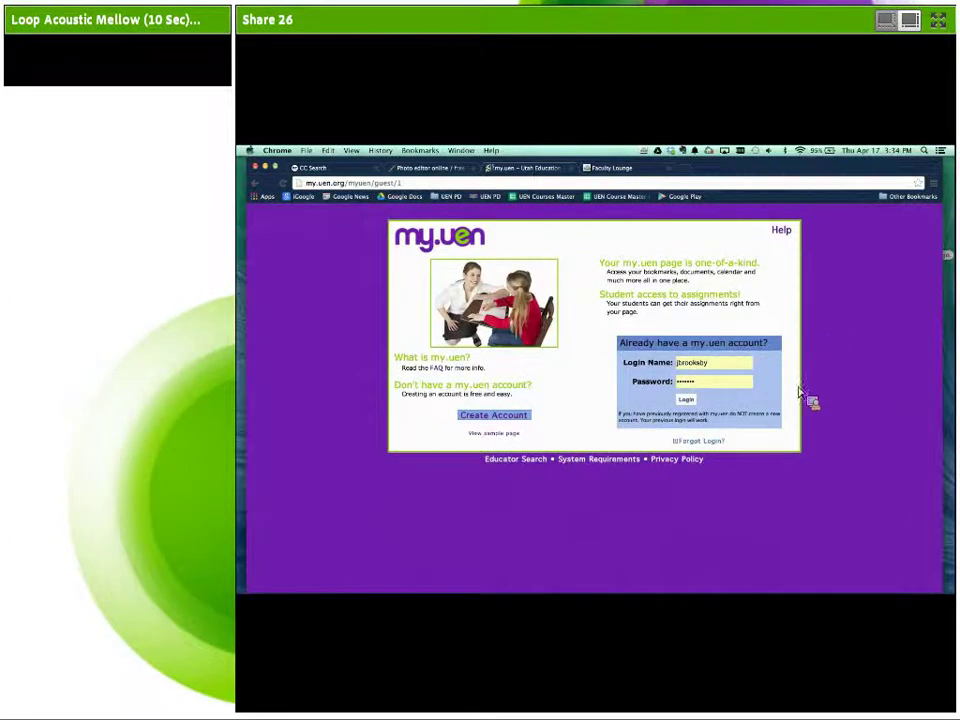
- Log in to my.uen with the saved login name by entering the account password
{"action": "left_click", "coordinate": [686, 399]}
{"action": "left_click", "coordinate": [748, 401]}
{"action": "type", "text": "***"}
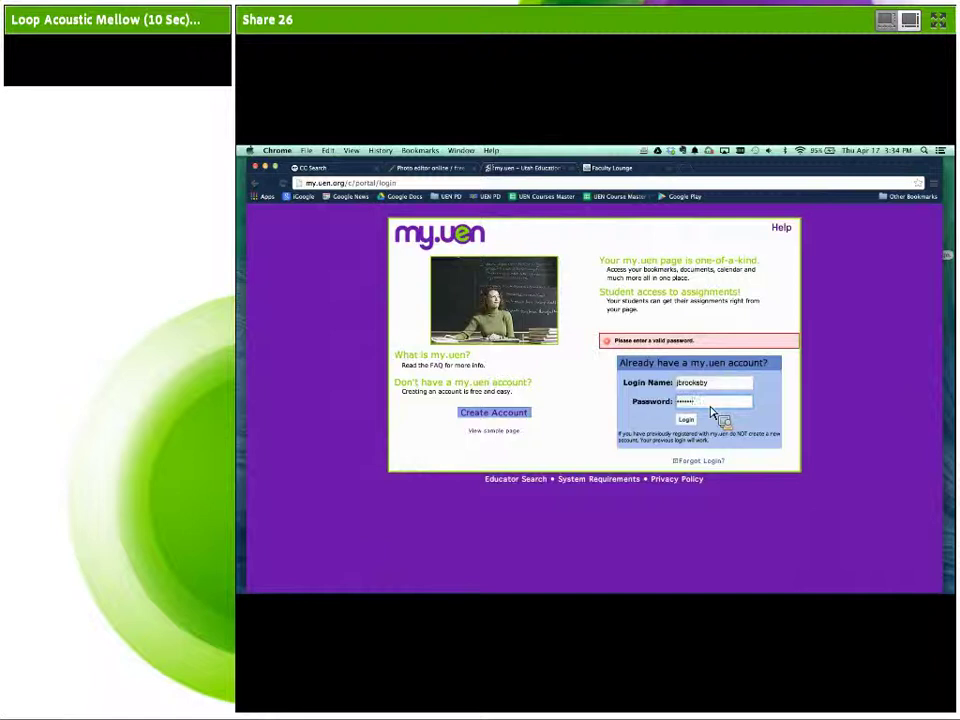
{"action": "key", "text": "Return"}
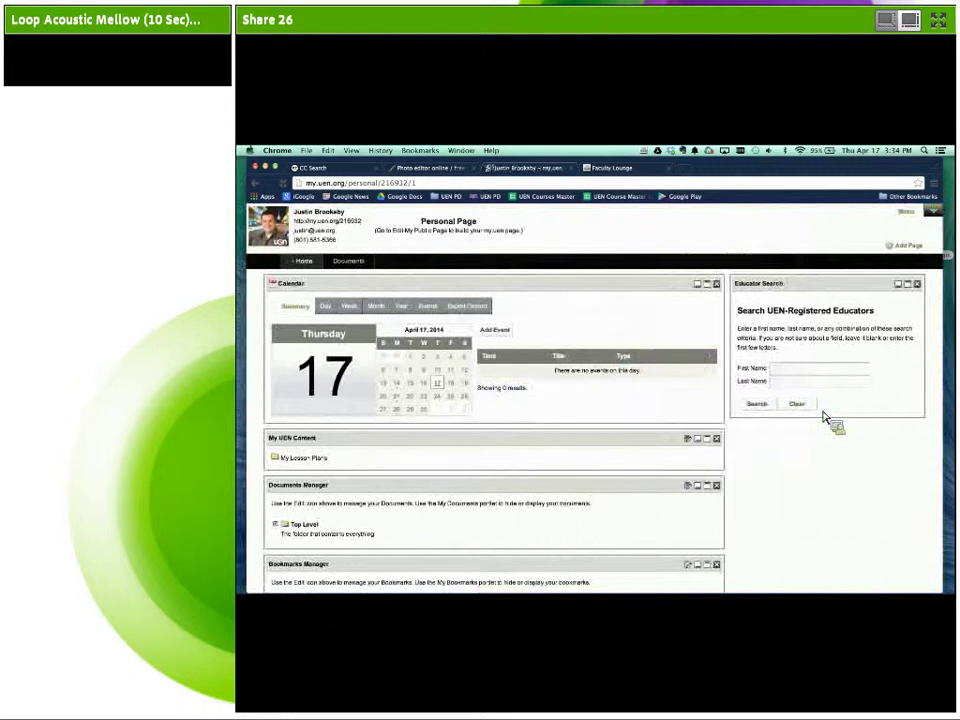
- Open UIMC+ eMedia from the UEN Premium Services list and go to its resource search page
{"action": "scroll", "coordinate": [741, 354], "scroll_direction": "down", "scroll_amount": 5}
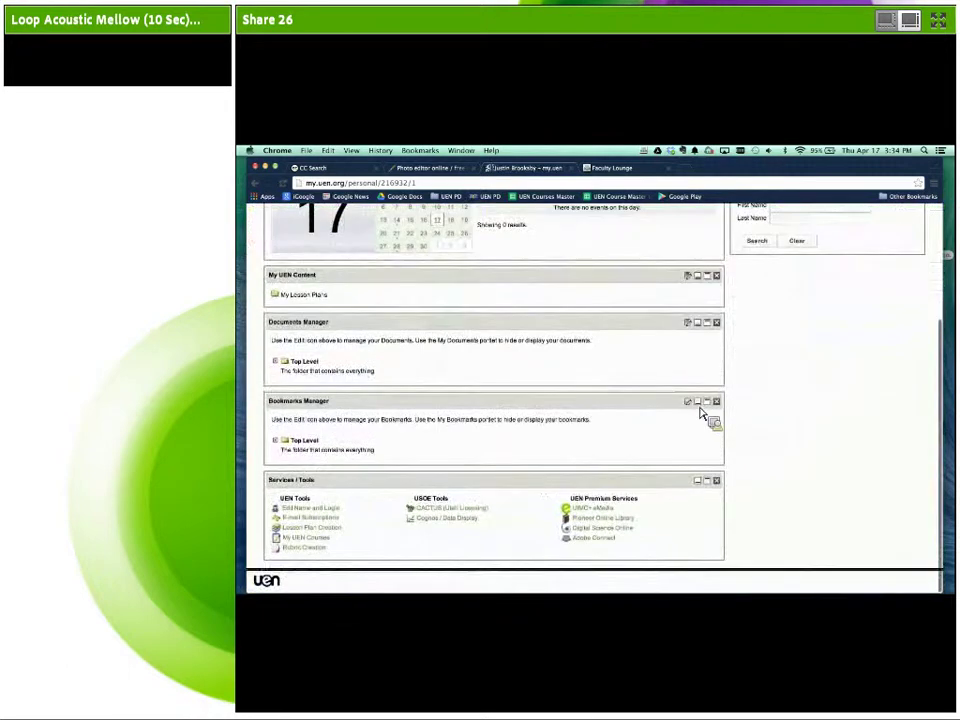
{"action": "left_click", "coordinate": [608, 511]}
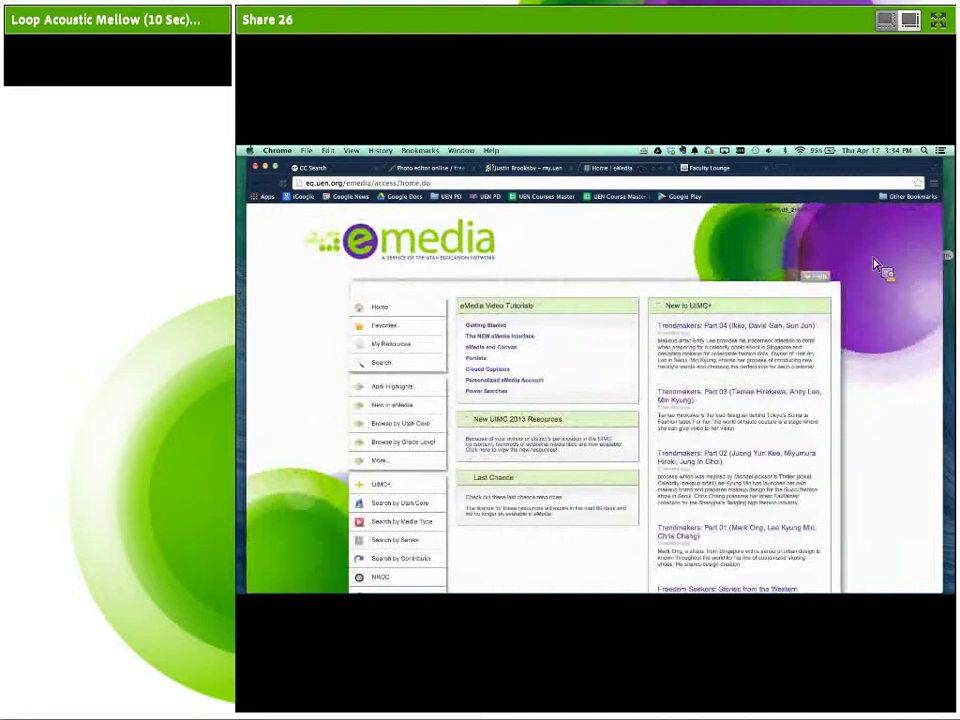
{"action": "scroll", "coordinate": [345, 285], "scroll_direction": "down", "scroll_amount": 1}
{"action": "scroll", "coordinate": [345, 287], "scroll_direction": "down", "scroll_amount": 2}
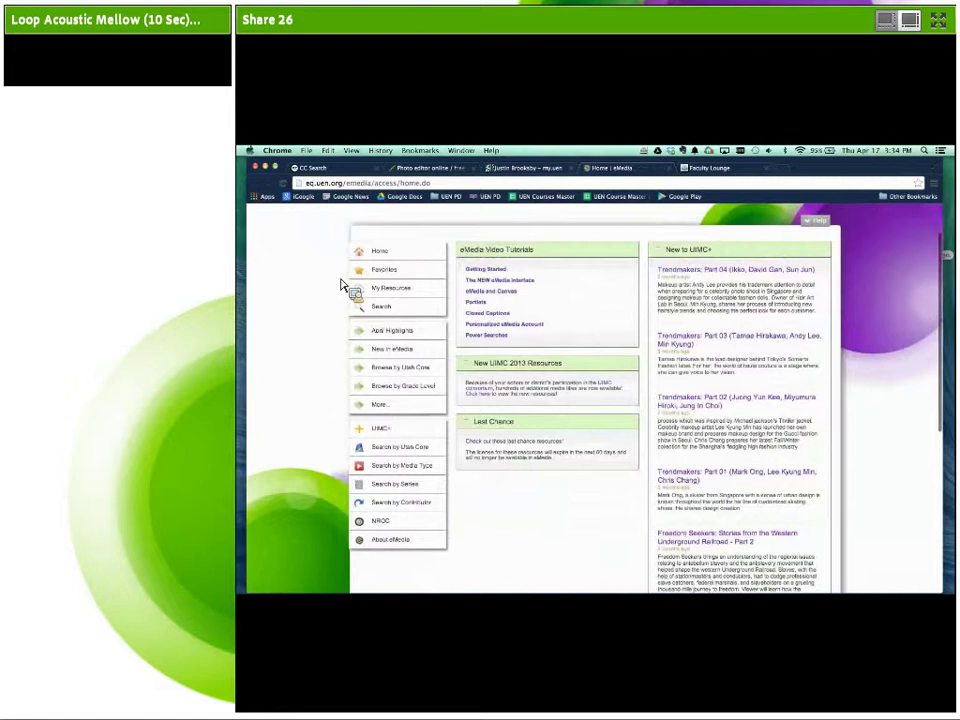
{"action": "scroll", "coordinate": [345, 287], "scroll_direction": "down", "scroll_amount": 2}
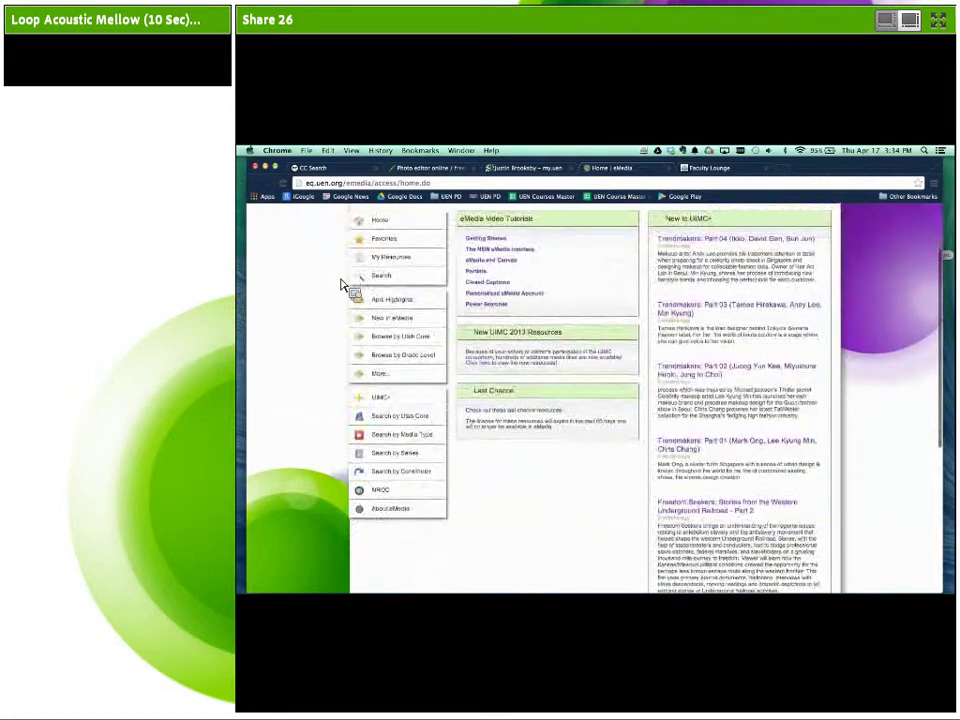
{"action": "scroll", "coordinate": [338, 316], "scroll_direction": "up", "scroll_amount": 1}
{"action": "left_click", "coordinate": [381, 300]}
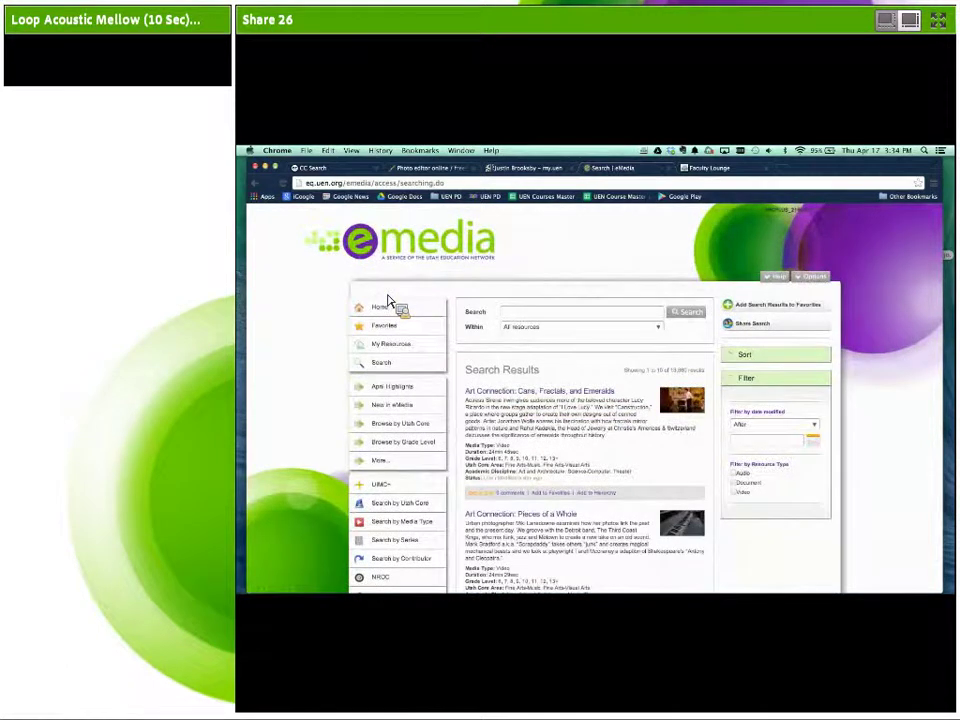
- Search eMedia for "volcano" within Media Type, restricted to Image
{"action": "left_click", "coordinate": [650, 327]}
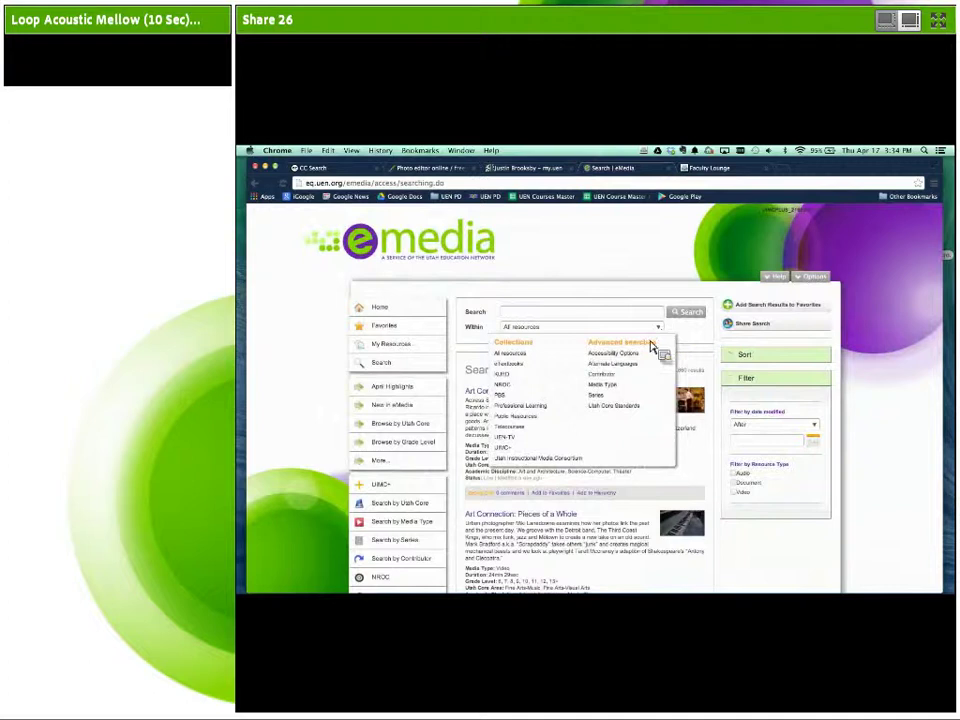
{"action": "left_click", "coordinate": [617, 389]}
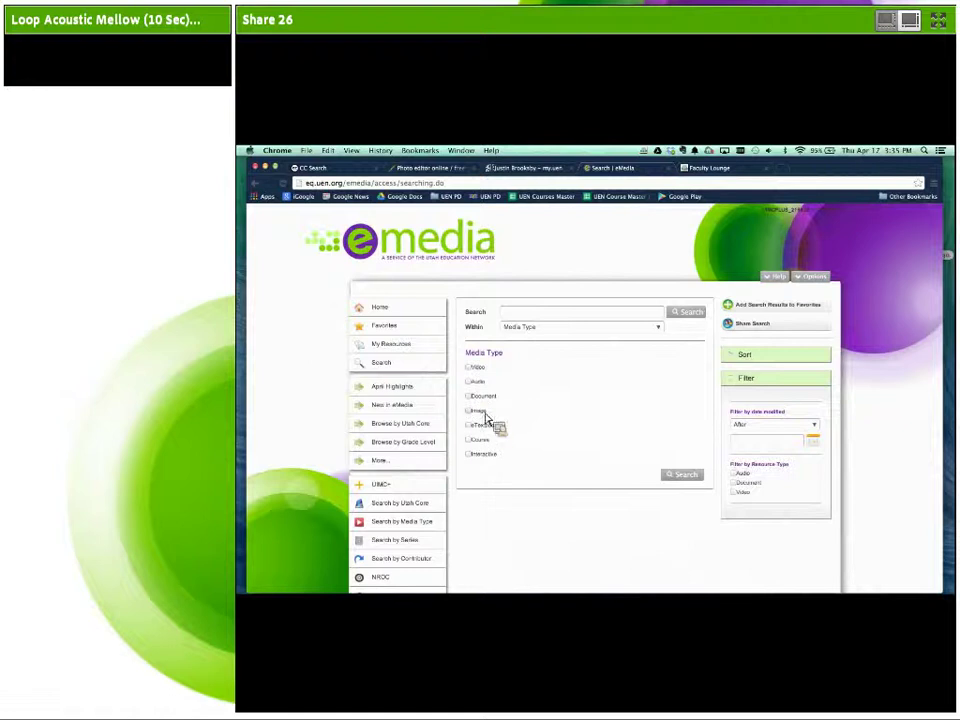
{"action": "left_click", "coordinate": [470, 411]}
{"action": "left_click", "coordinate": [685, 475]}
{"action": "scroll", "coordinate": [885, 354], "scroll_direction": "down", "scroll_amount": 3}
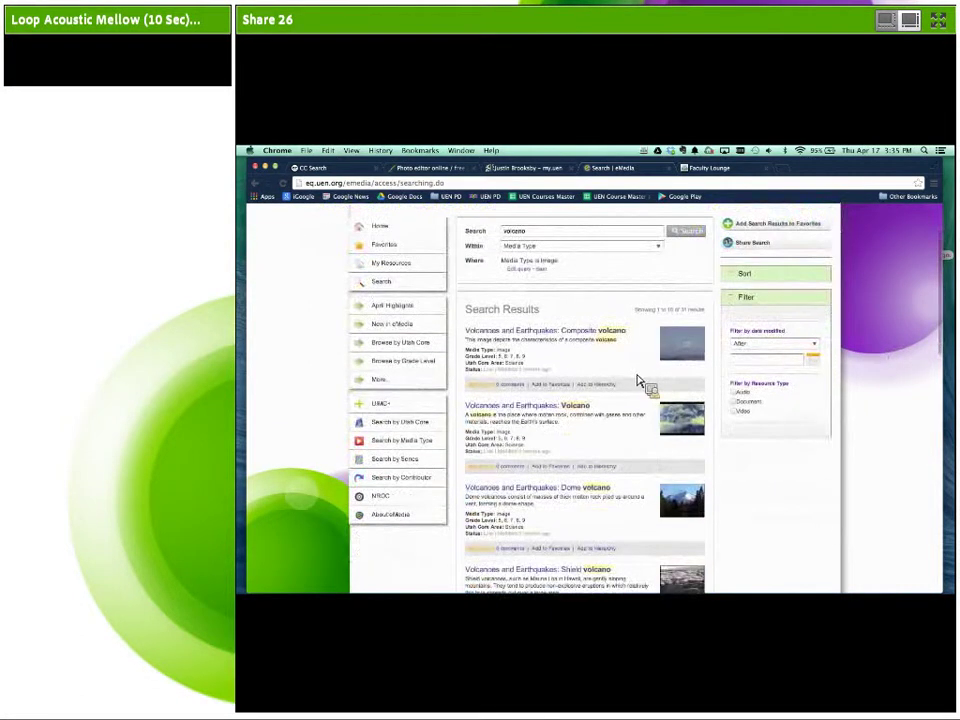
- Open the "Volcanoes and Earthquakes: Composite volcano" resource and download its image
{"action": "left_click", "coordinate": [598, 337]}
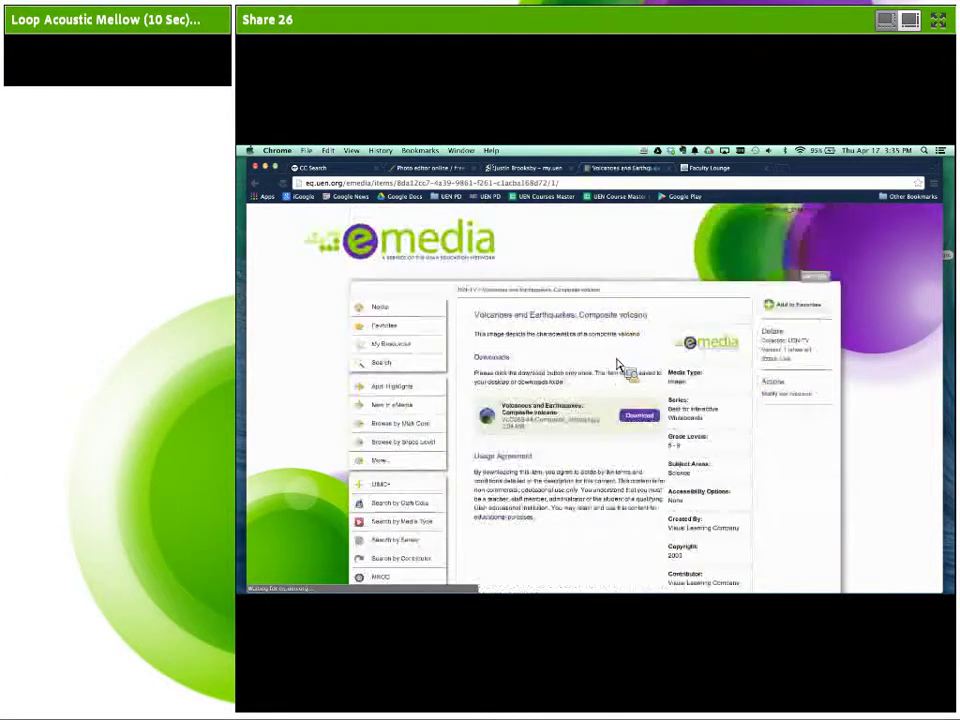
{"action": "scroll", "coordinate": [626, 369], "scroll_direction": "down", "scroll_amount": 2}
{"action": "left_click", "coordinate": [648, 380]}
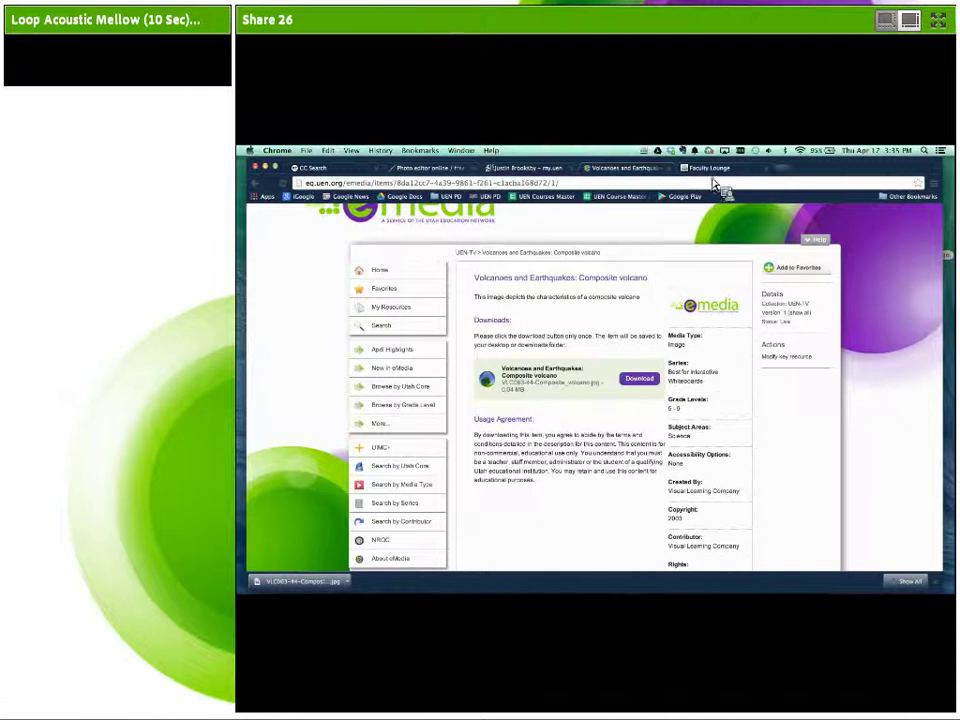
- Open search.creativecommons.org in a new browser tab and read the note about verifying CC licenses
{"action": "left_click", "coordinate": [785, 170]}
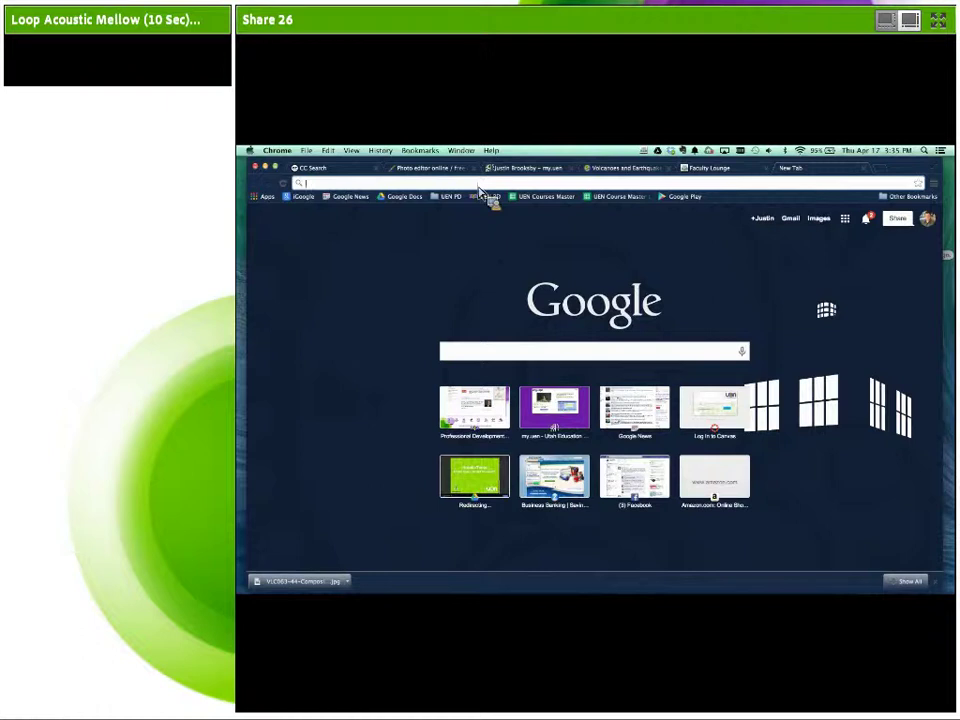
{"action": "type", "text": "search.creativecommons.org"}
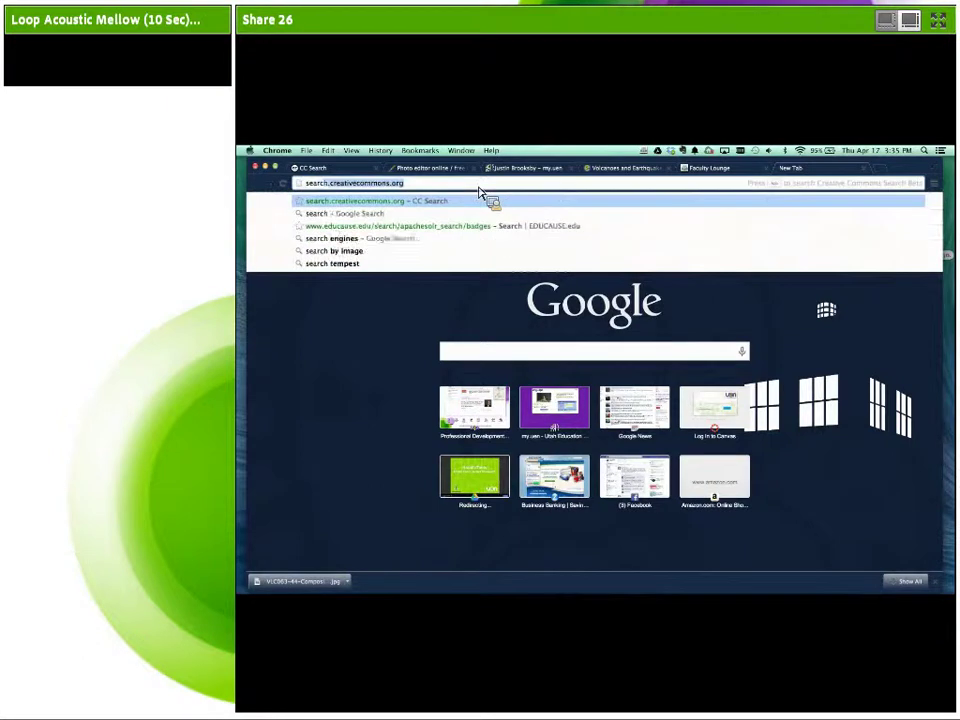
{"action": "key", "text": "Return"}
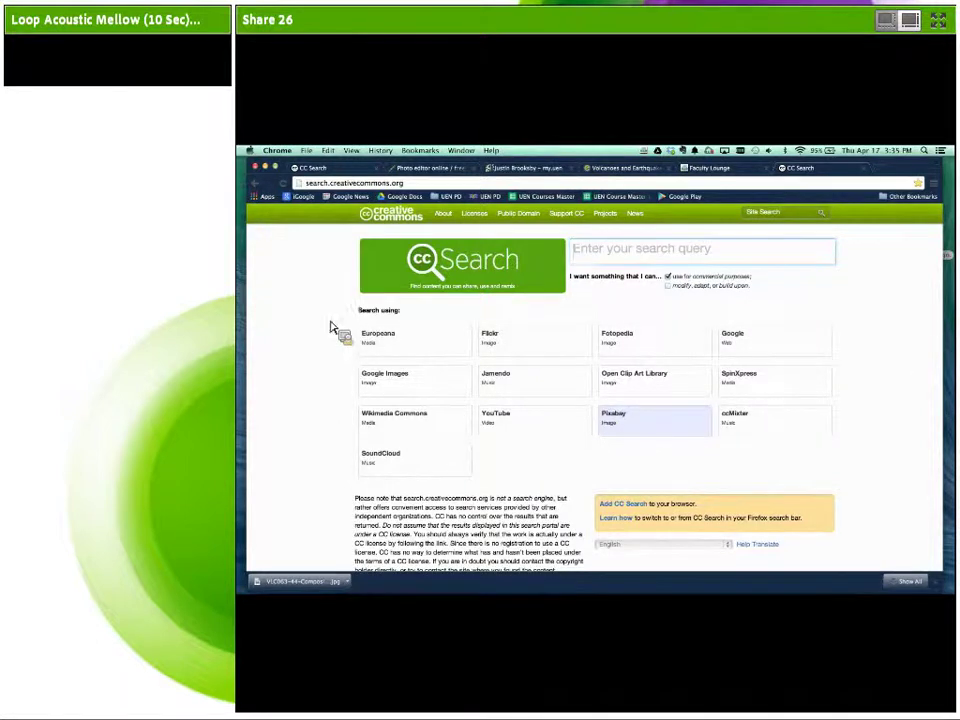
{"action": "scroll", "coordinate": [310, 323], "scroll_direction": "down", "scroll_amount": 1}
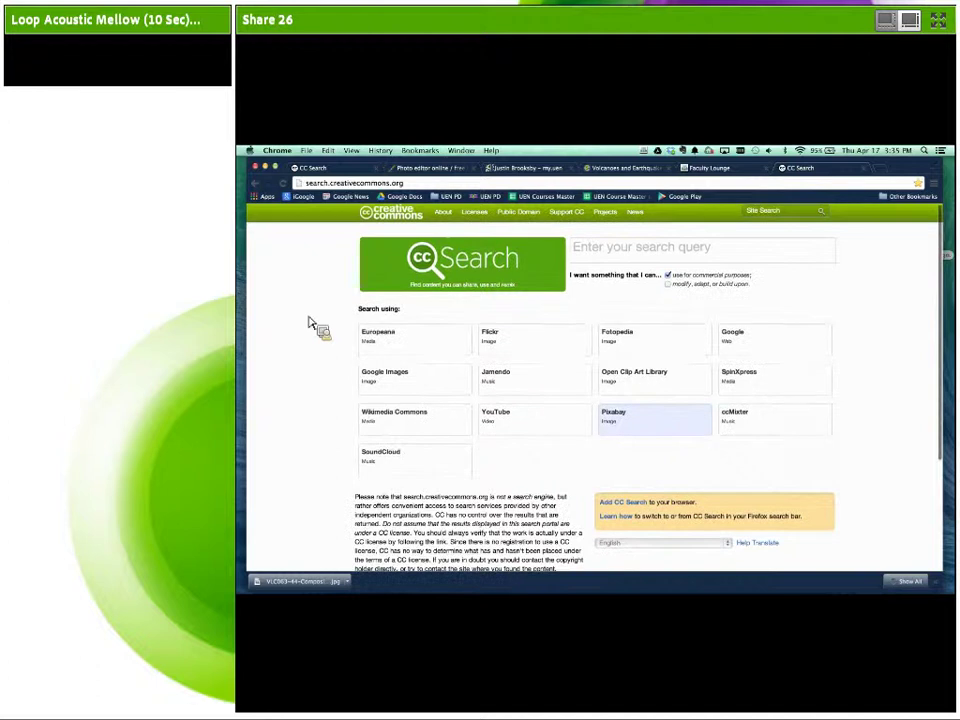
{"action": "scroll", "coordinate": [312, 324], "scroll_direction": "down", "scroll_amount": 3}
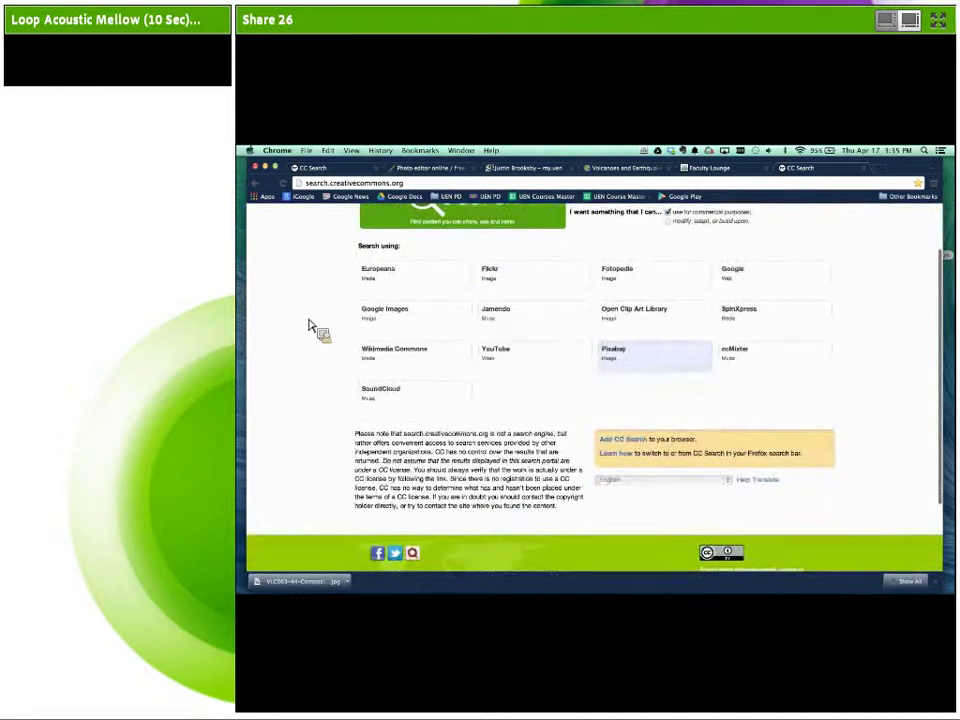
{"action": "left_click_drag", "start_coordinate": [361, 440], "coordinate": [580, 518]}
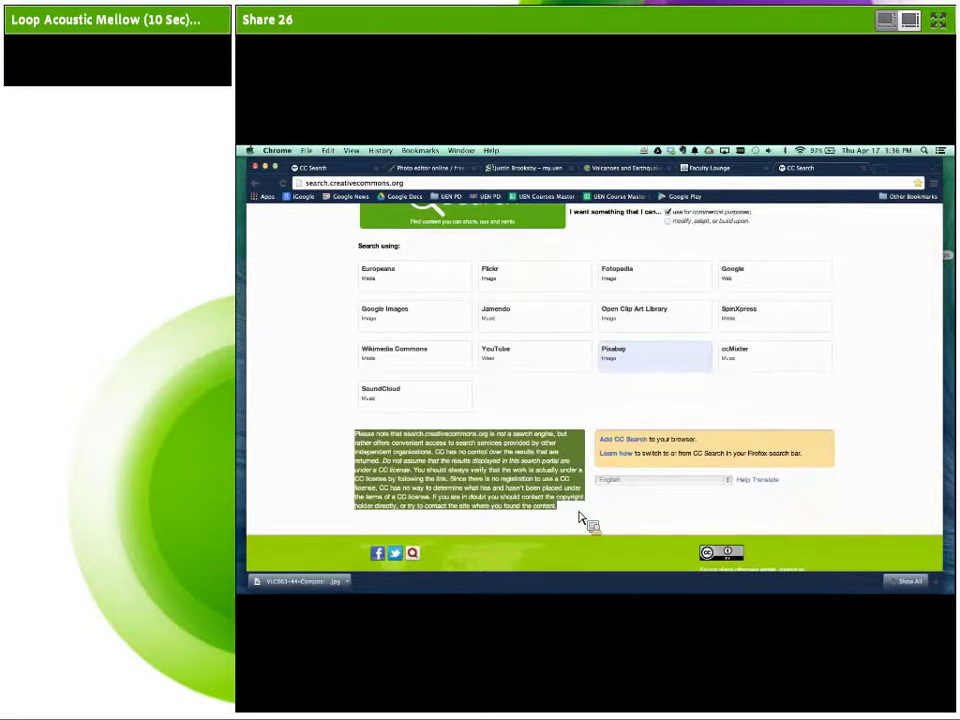
{"action": "left_click", "coordinate": [580, 518]}
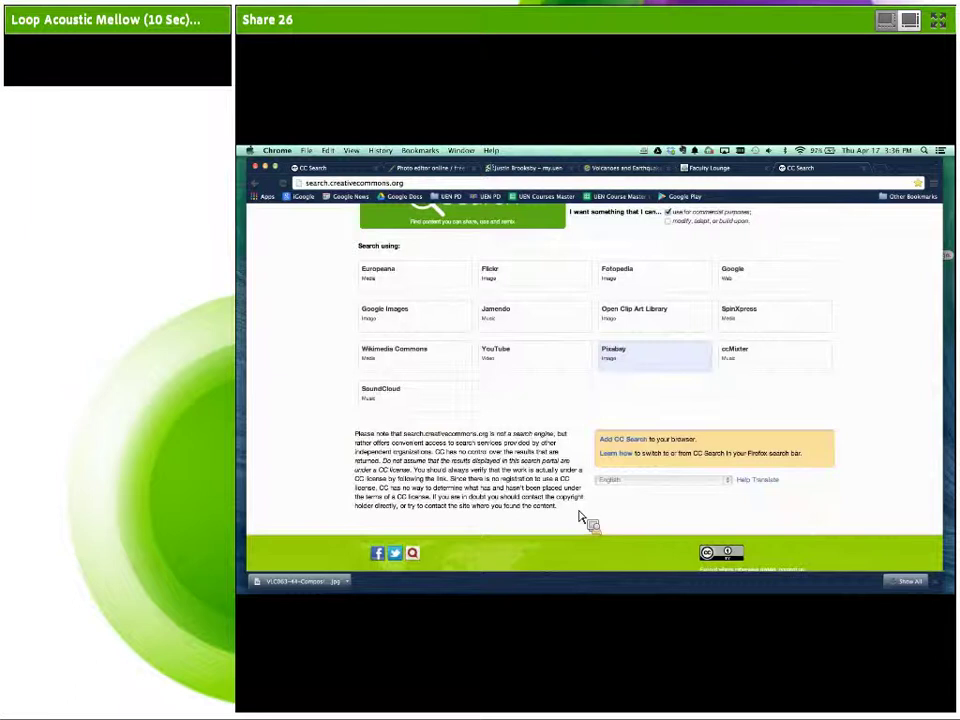
{"action": "scroll", "coordinate": [578, 518], "scroll_direction": "up", "scroll_amount": 3}
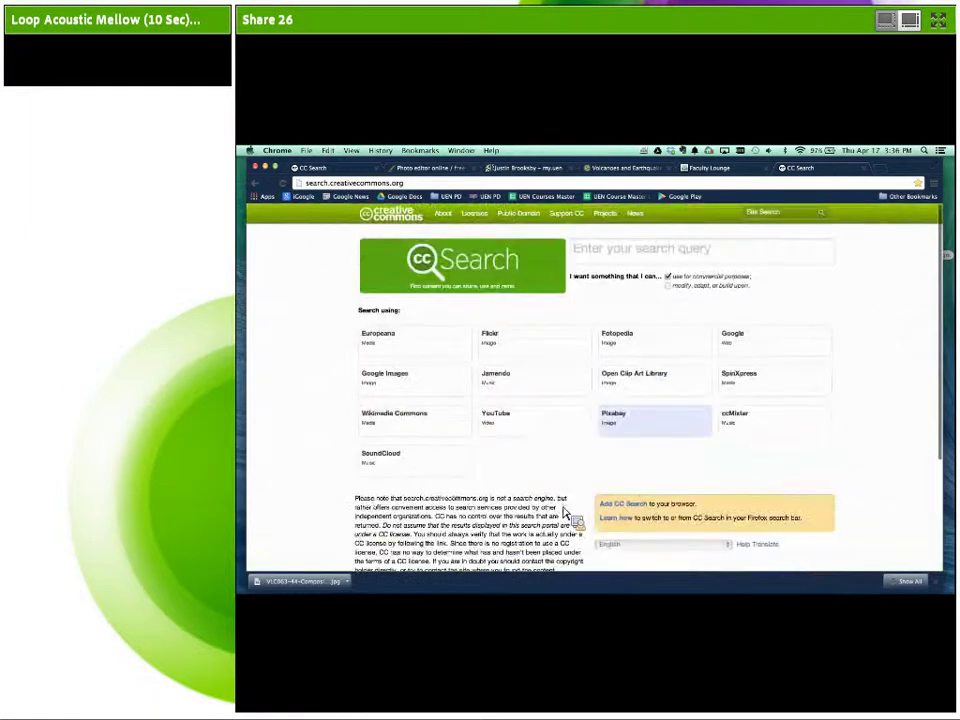
- Search Flickr for "volcano" through CC Search and open the Manam Volcano, Papua New Guinea photo
{"action": "left_click", "coordinate": [611, 261]}
{"action": "type", "text": "volcano"}
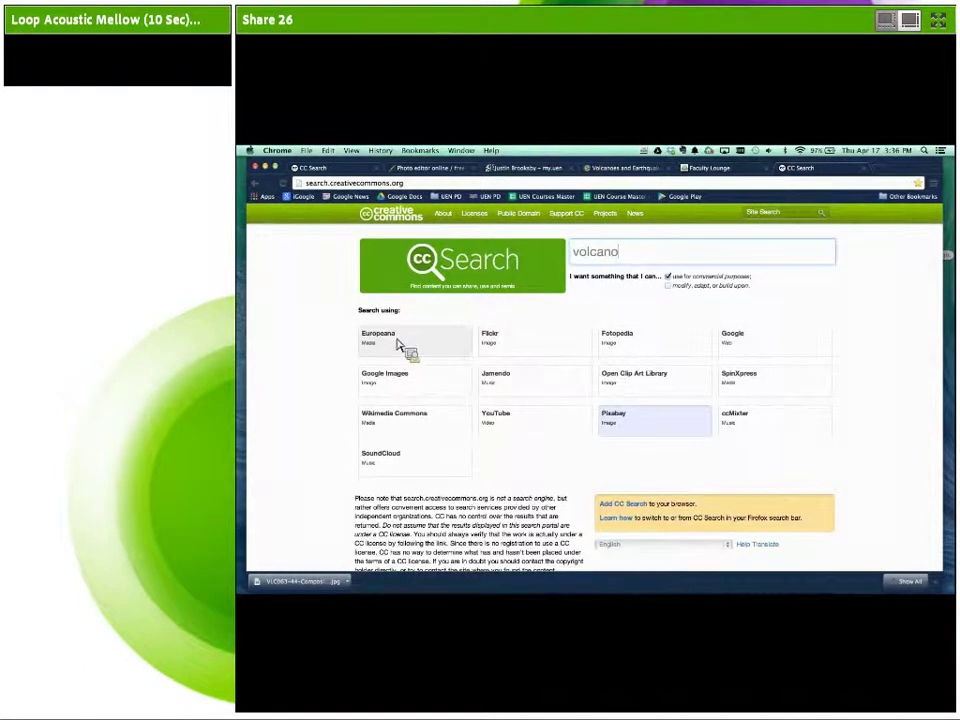
{"action": "left_click", "coordinate": [497, 346]}
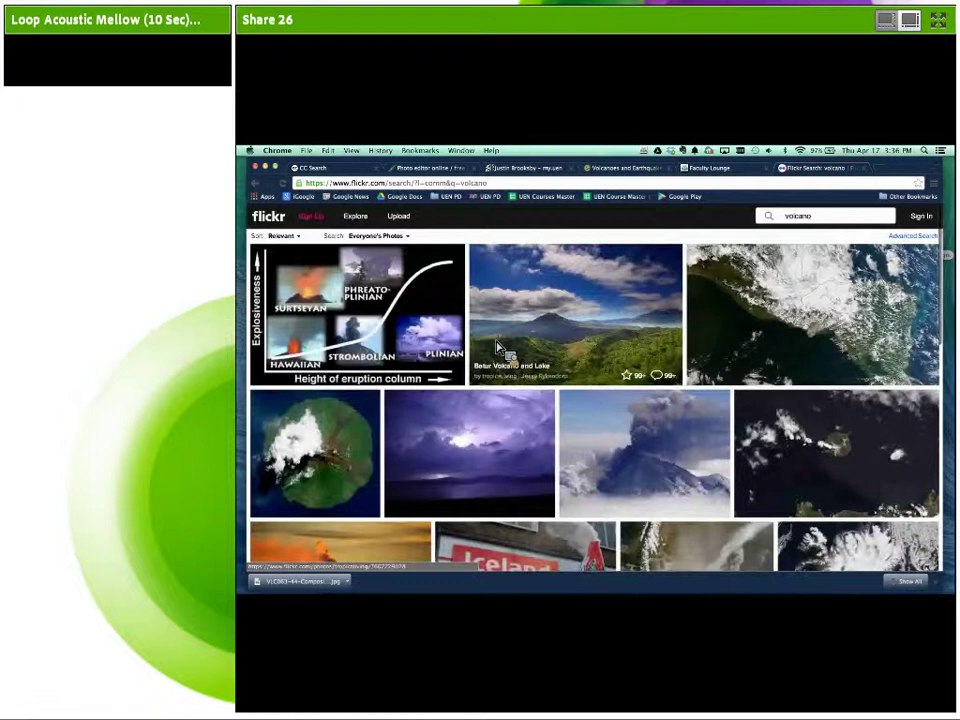
{"action": "scroll", "coordinate": [497, 346], "scroll_direction": "down", "scroll_amount": 2}
{"action": "left_click", "coordinate": [336, 430]}
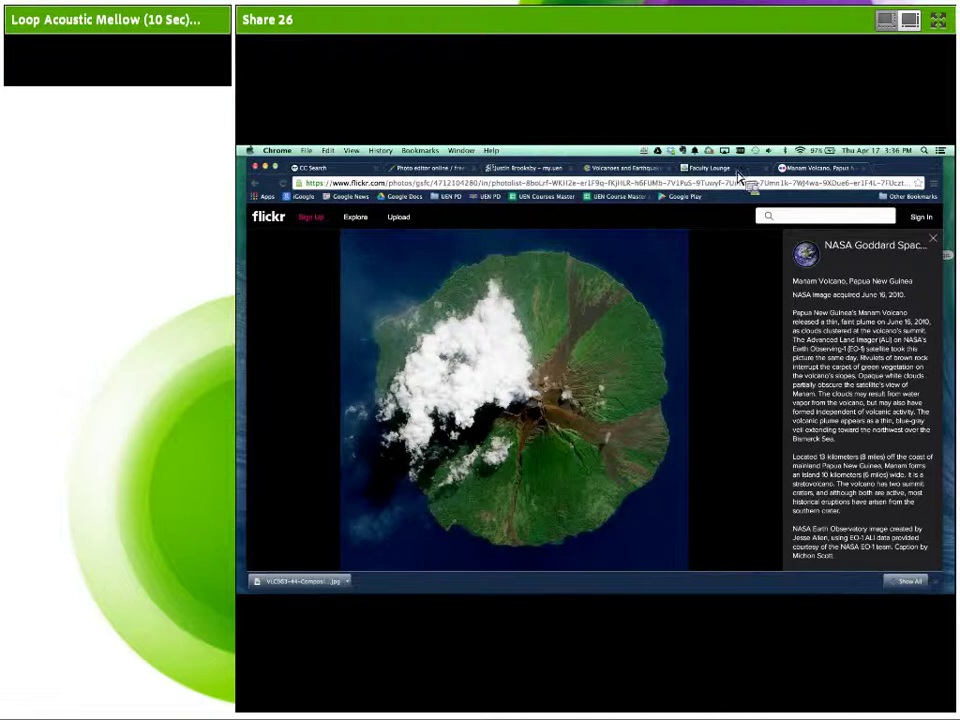
- Return to CC Search, run the "volcano" query on Fotopedia, and open the Erta Ale Volcano photo
{"action": "left_click", "coordinate": [256, 184]}
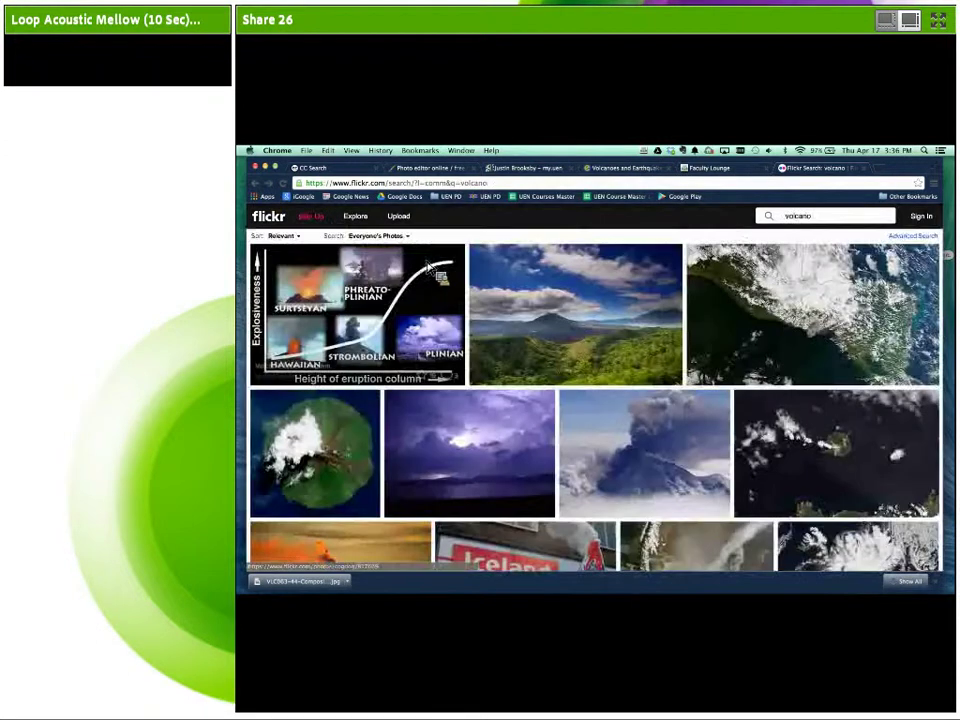
{"action": "left_click", "coordinate": [257, 185]}
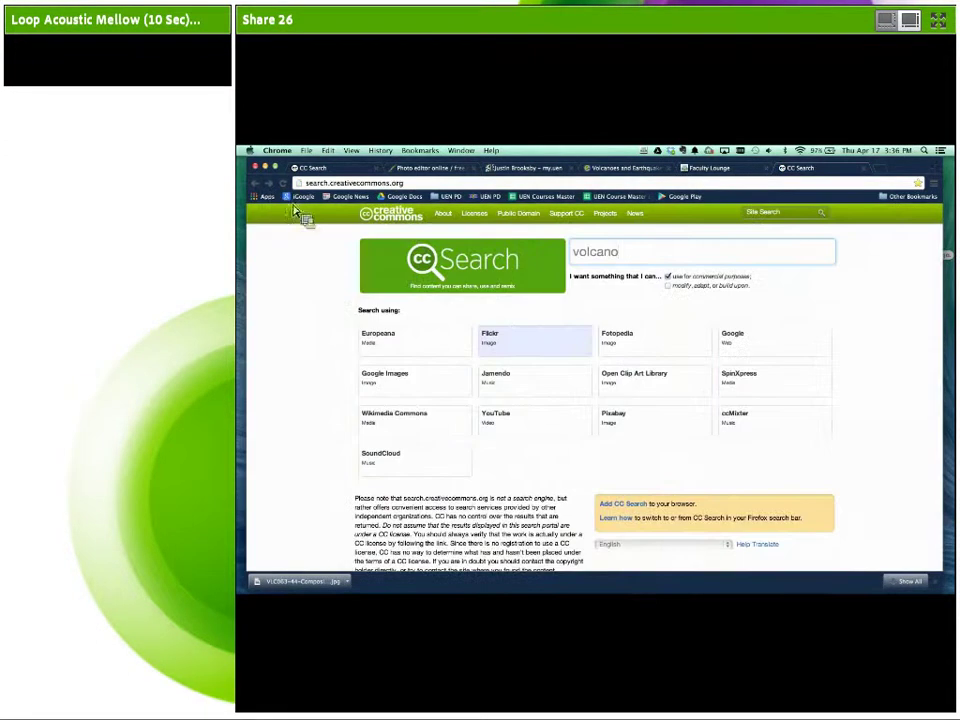
{"action": "left_click", "coordinate": [629, 352]}
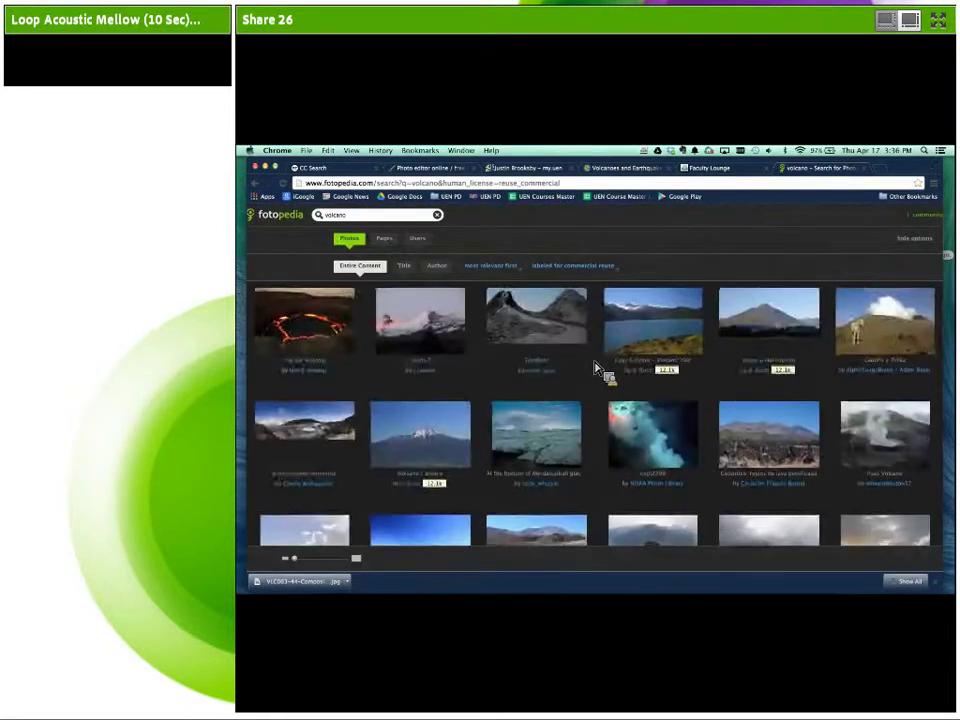
{"action": "scroll", "coordinate": [598, 370], "scroll_direction": "down", "scroll_amount": 1}
{"action": "scroll", "coordinate": [597, 368], "scroll_direction": "down", "scroll_amount": 2}
{"action": "scroll", "coordinate": [597, 368], "scroll_direction": "up", "scroll_amount": 3}
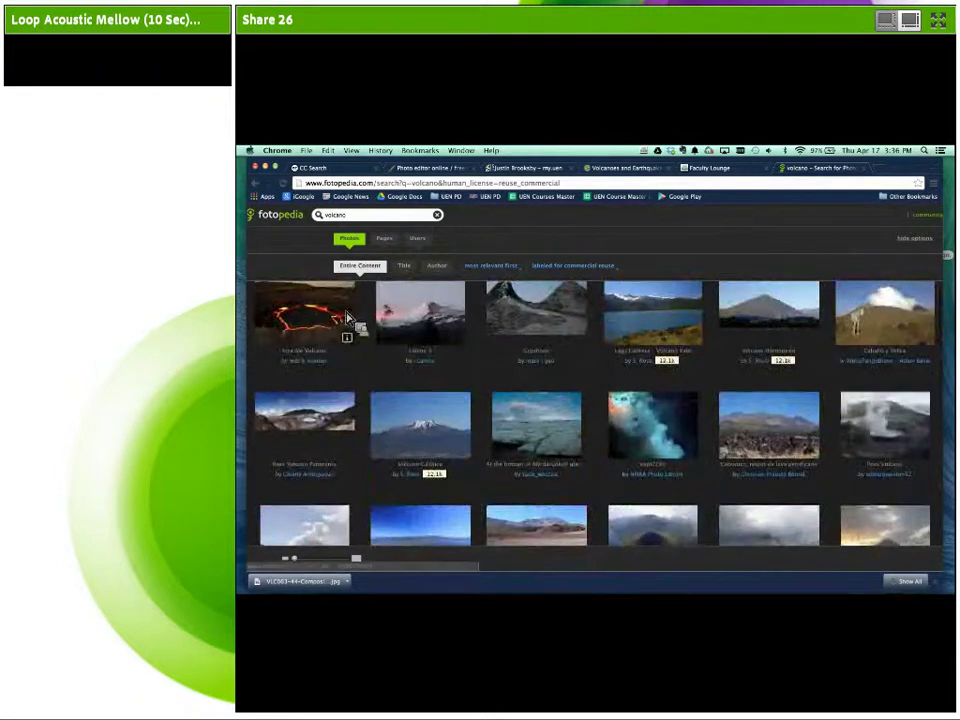
{"action": "scroll", "coordinate": [355, 347], "scroll_direction": "up", "scroll_amount": 1}
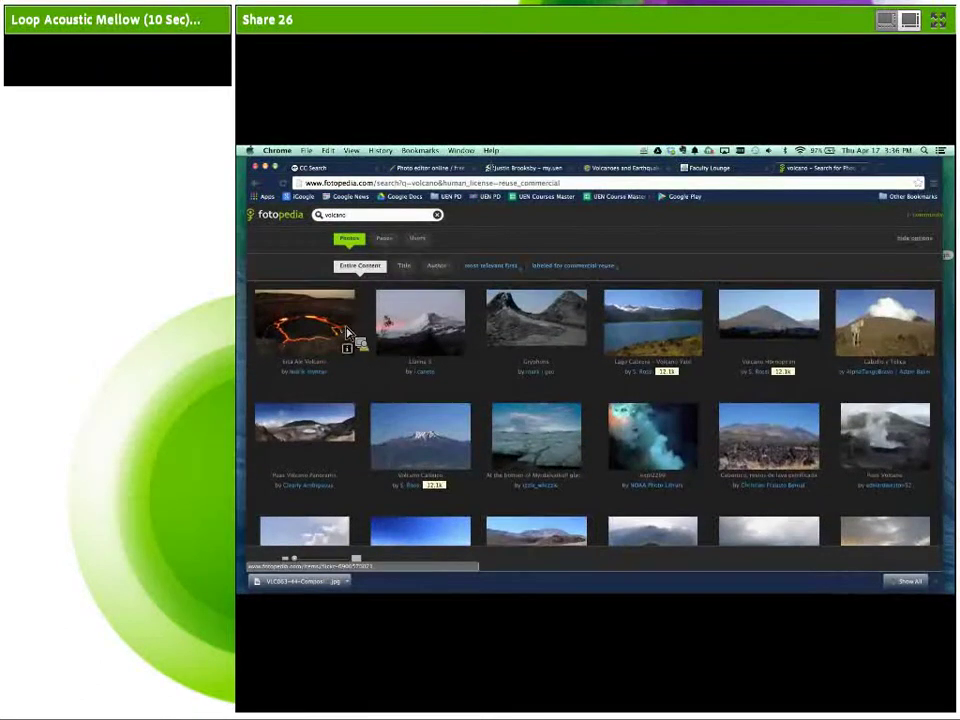
{"action": "left_click", "coordinate": [357, 360]}
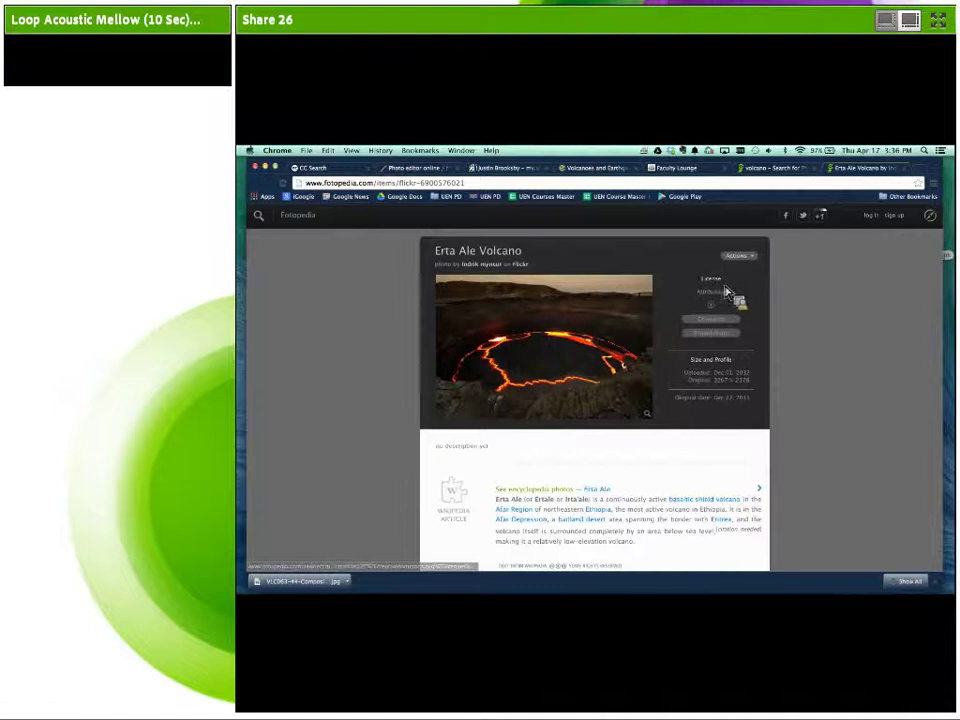
- Look over the photo's license details, close its page, and return to CC Search
{"action": "scroll", "coordinate": [735, 306], "scroll_direction": "down", "scroll_amount": 1}
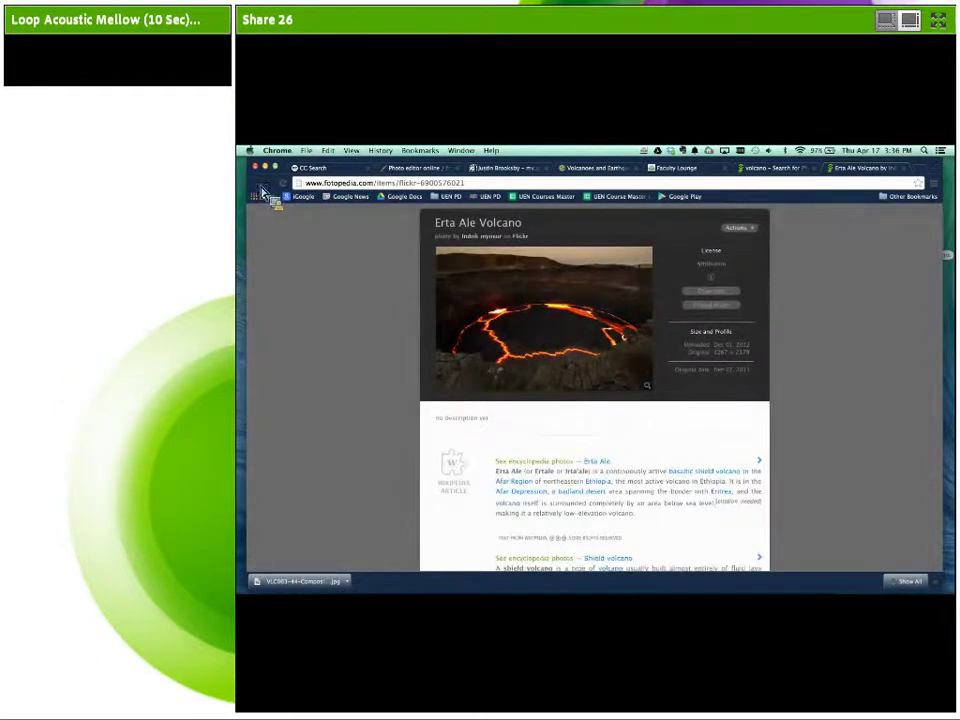
{"action": "left_click", "coordinate": [906, 168]}
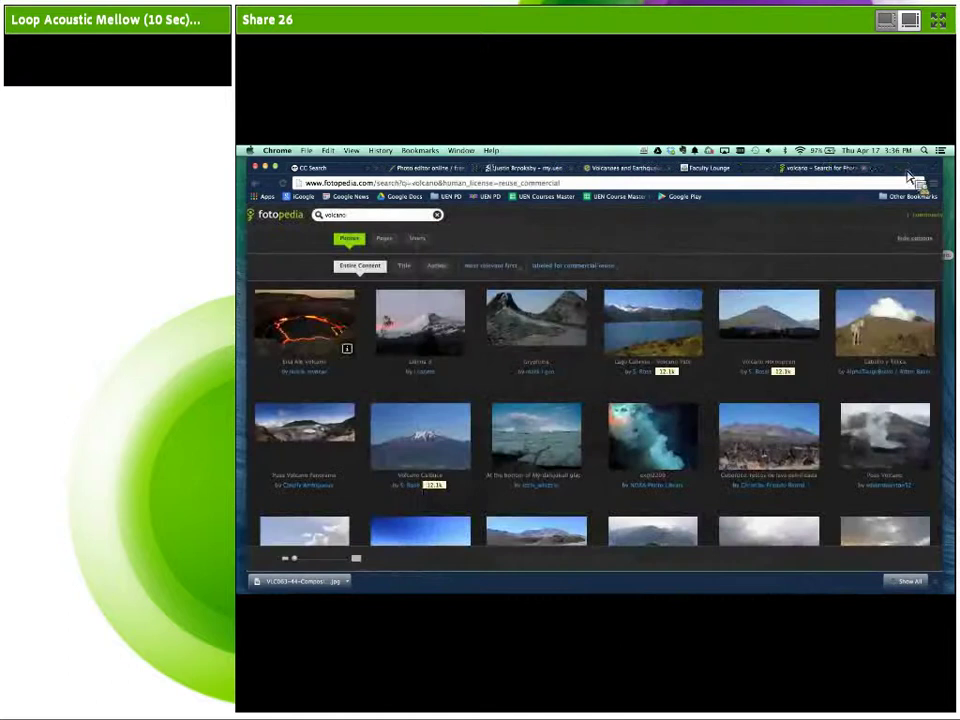
{"action": "key", "text": "super+bracketleft"}
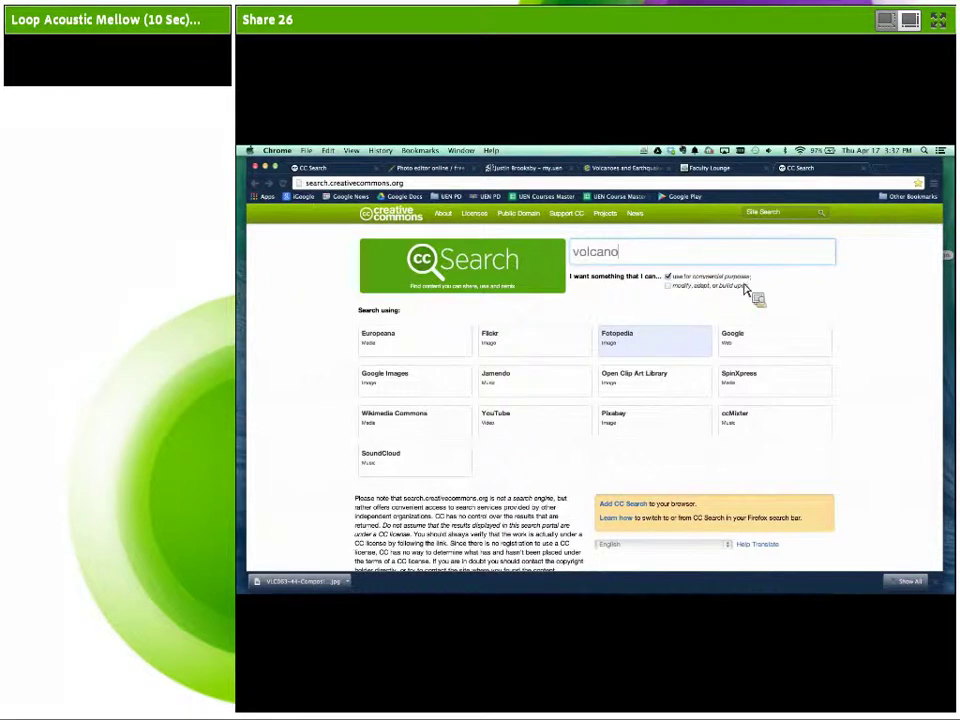
- Run the "volcano" search on Europeana with only the commercial-use option enabled
{"action": "left_click", "coordinate": [672, 289]}
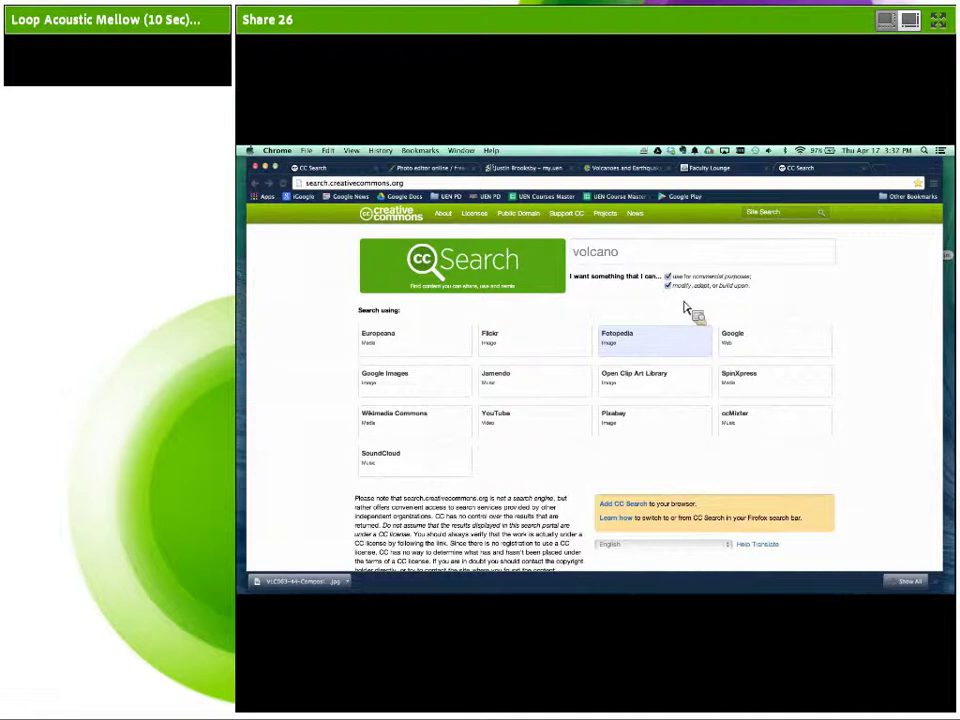
{"action": "left_click", "coordinate": [669, 286]}
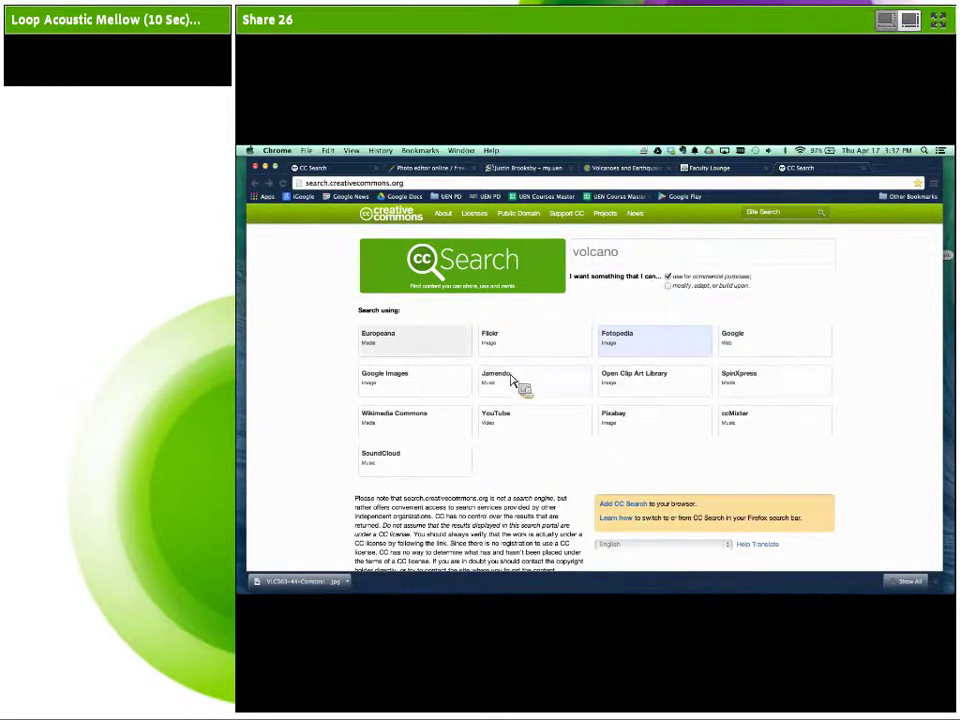
{"action": "left_click", "coordinate": [401, 344]}
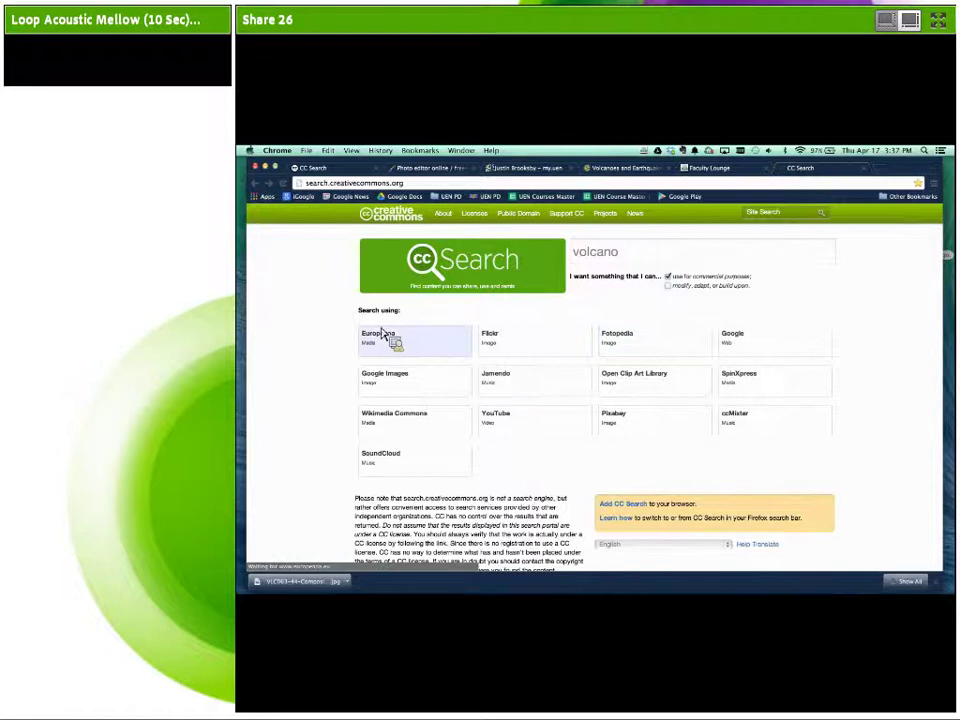
- Look over the volcano images and refinement options in the Europeana search results
{"action": "scroll", "coordinate": [461, 336], "scroll_direction": "down", "scroll_amount": 3}
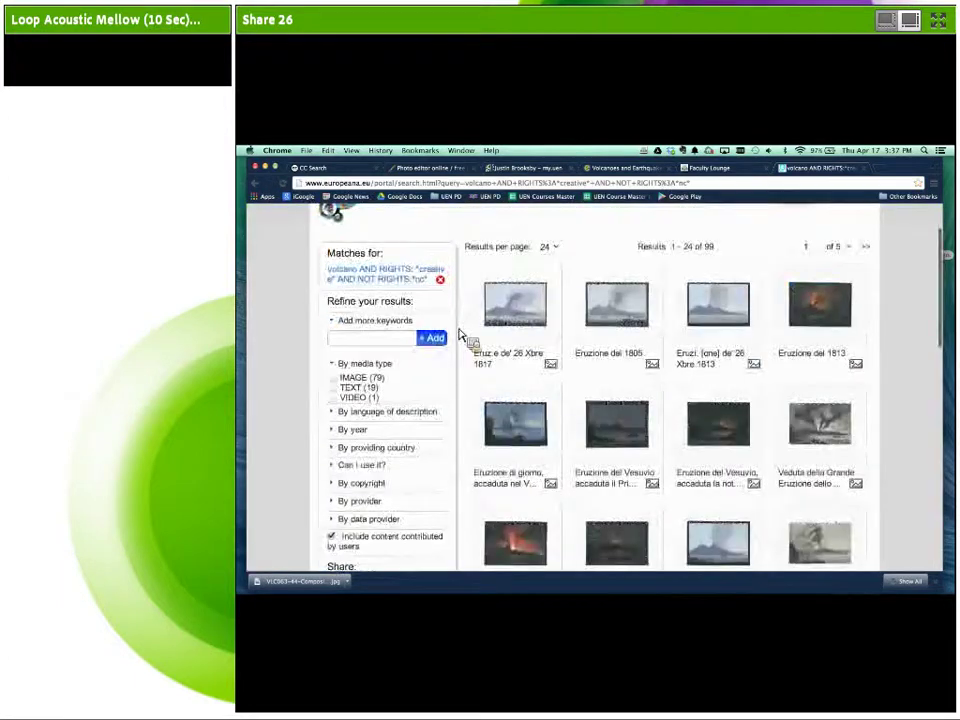
{"action": "scroll", "coordinate": [461, 336], "scroll_direction": "down", "scroll_amount": 2}
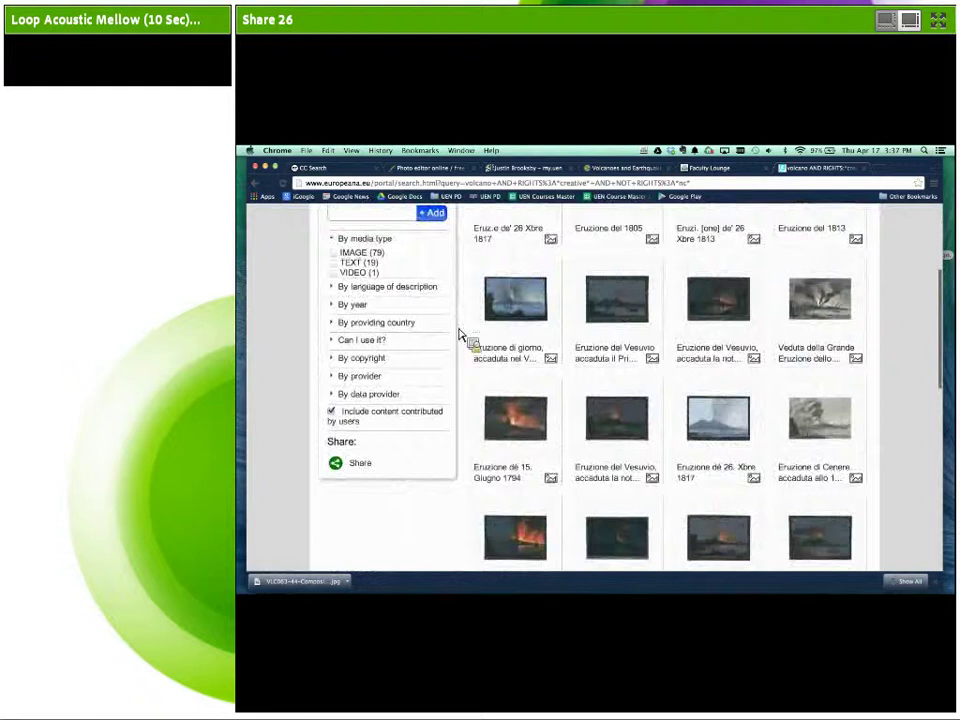
{"action": "scroll", "coordinate": [461, 336], "scroll_direction": "up", "scroll_amount": 3}
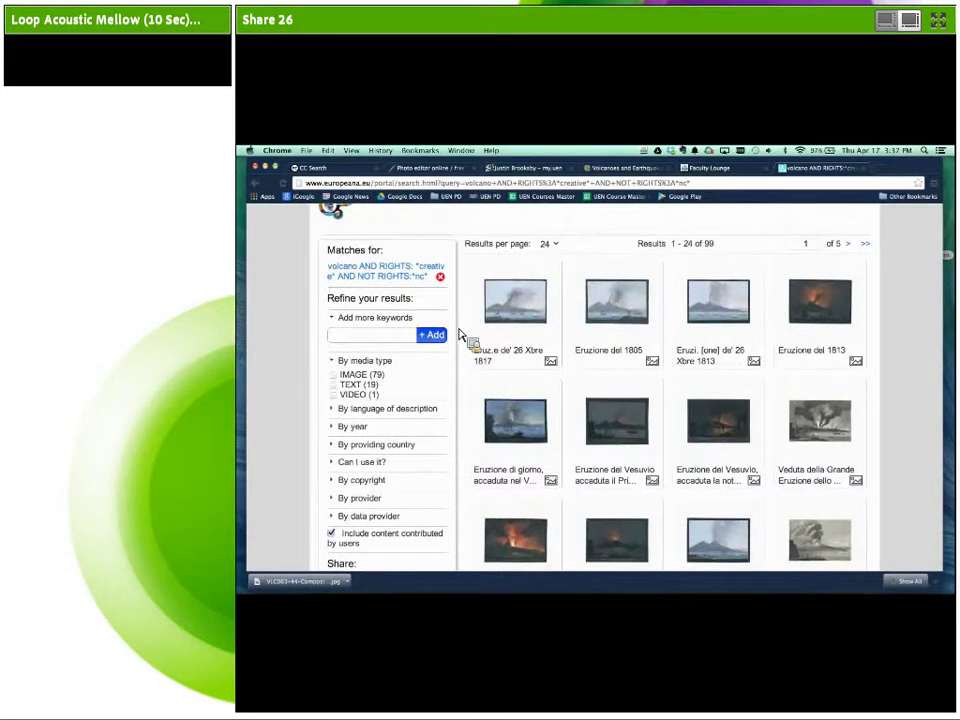
{"action": "scroll", "coordinate": [461, 336], "scroll_direction": "up", "scroll_amount": 1}
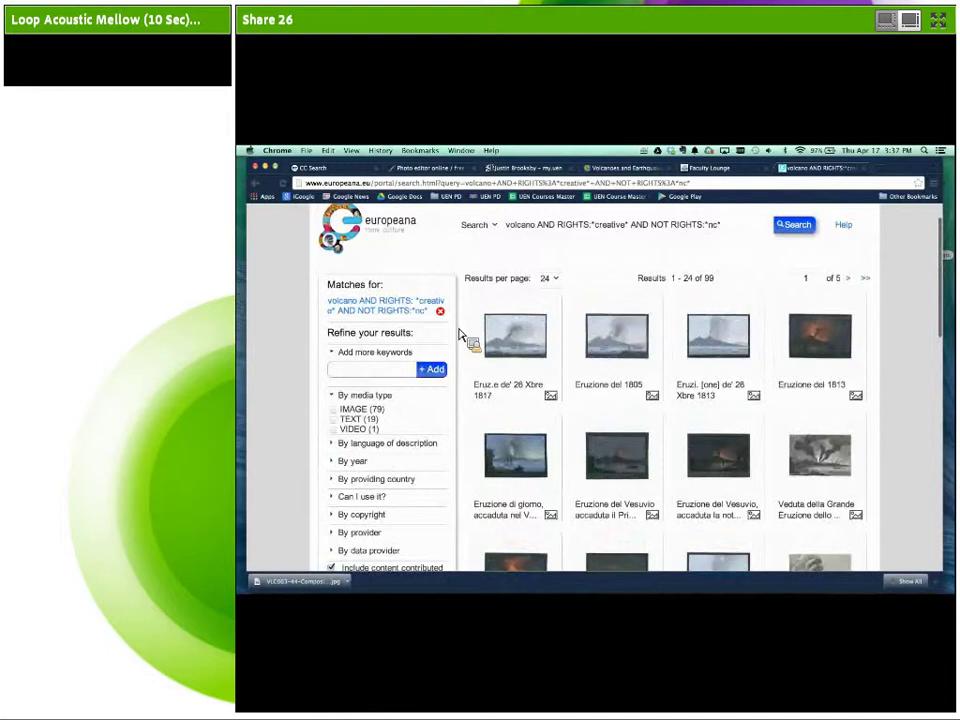
{"action": "scroll", "coordinate": [461, 336], "scroll_direction": "up", "scroll_amount": 1}
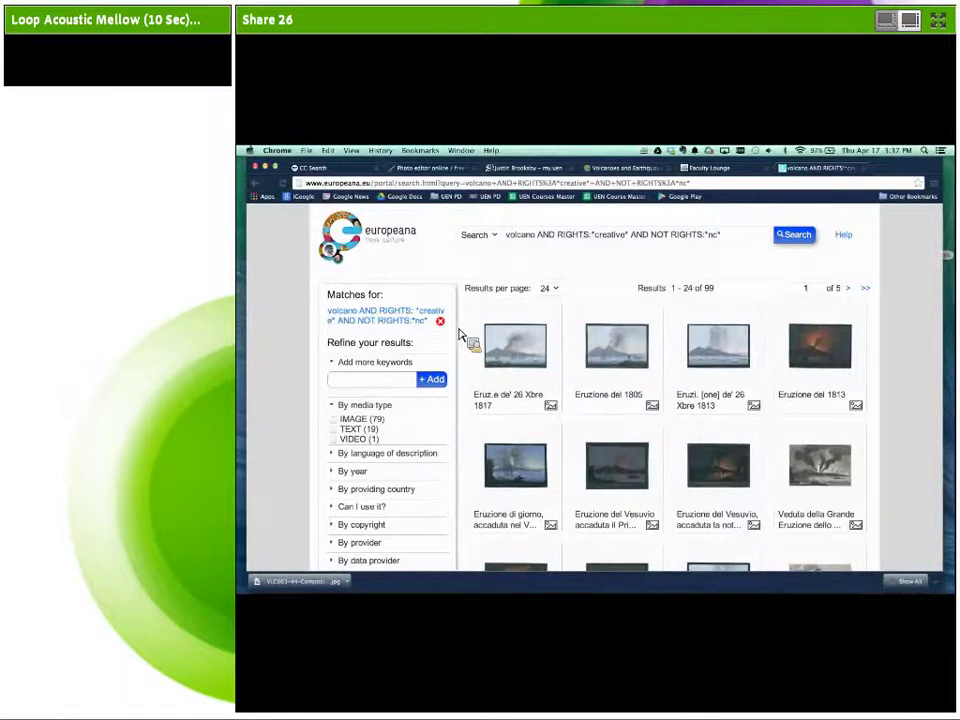
- Switch to the open photo editor page and load the pixlr.com home page in its place
{"action": "left_click_drag", "start_coordinate": [460, 335], "coordinate": [680, 224]}
{"action": "left_click_drag", "start_coordinate": [680, 224], "coordinate": [380, 192]}
{"action": "key", "text": "BackSpace"}
{"action": "key", "text": "BackSpace"}
{"action": "key", "text": "BackSpace"}
{"action": "key", "text": "BackSpace"}
{"action": "key", "text": "BackSpace"}
{"action": "key", "text": "BackSpace"}
{"action": "key", "text": "BackSpace"}
{"action": "key", "text": "BackSpace"}
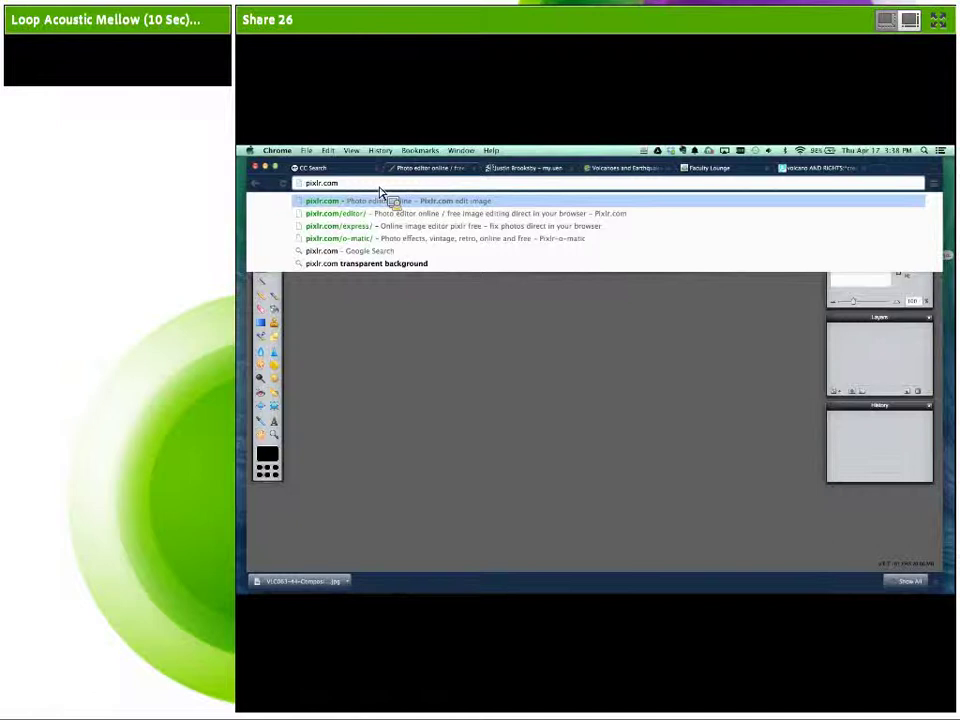
{"action": "key", "text": "Return"}
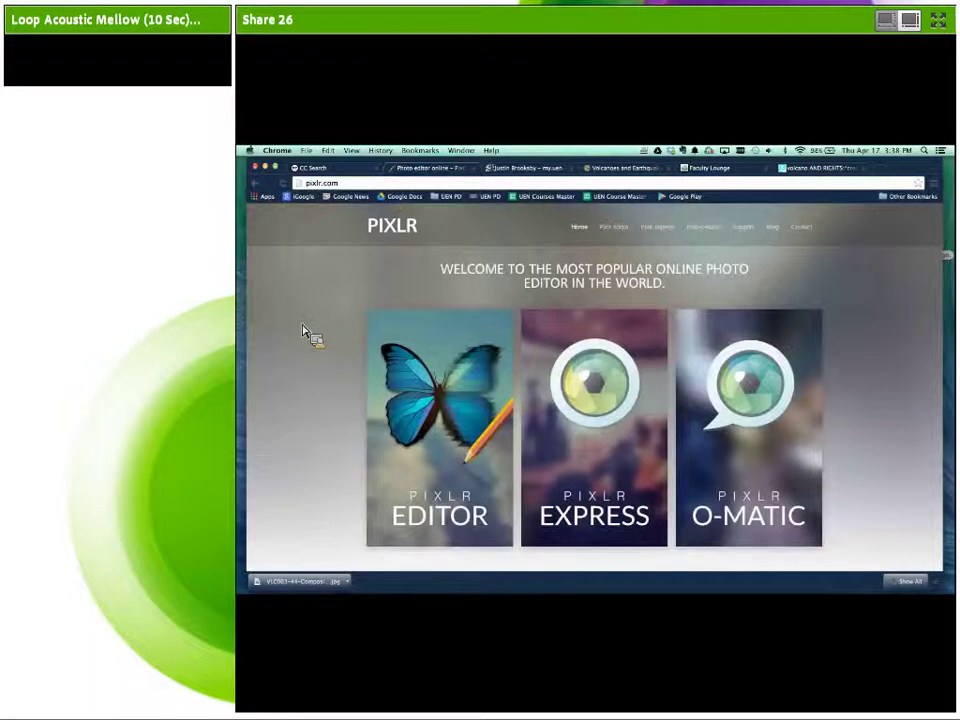
- Look over the Pixlr Editor, Express and O-matic choices and the mobile versions on the home page
{"action": "scroll", "coordinate": [306, 333], "scroll_direction": "down", "scroll_amount": 1}
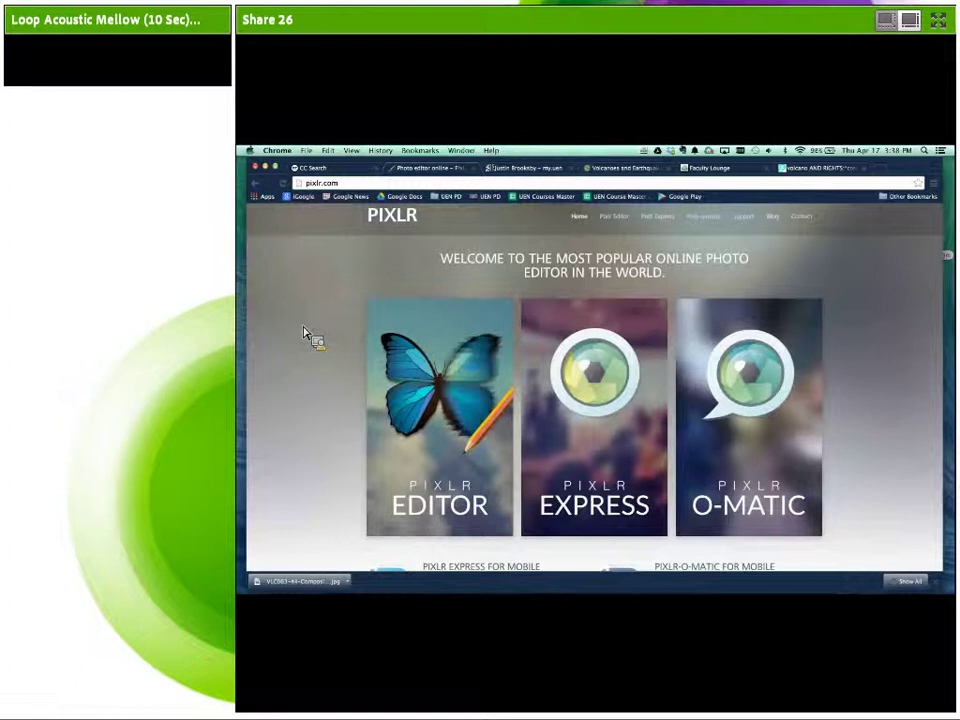
{"action": "scroll", "coordinate": [306, 333], "scroll_direction": "down", "scroll_amount": 1}
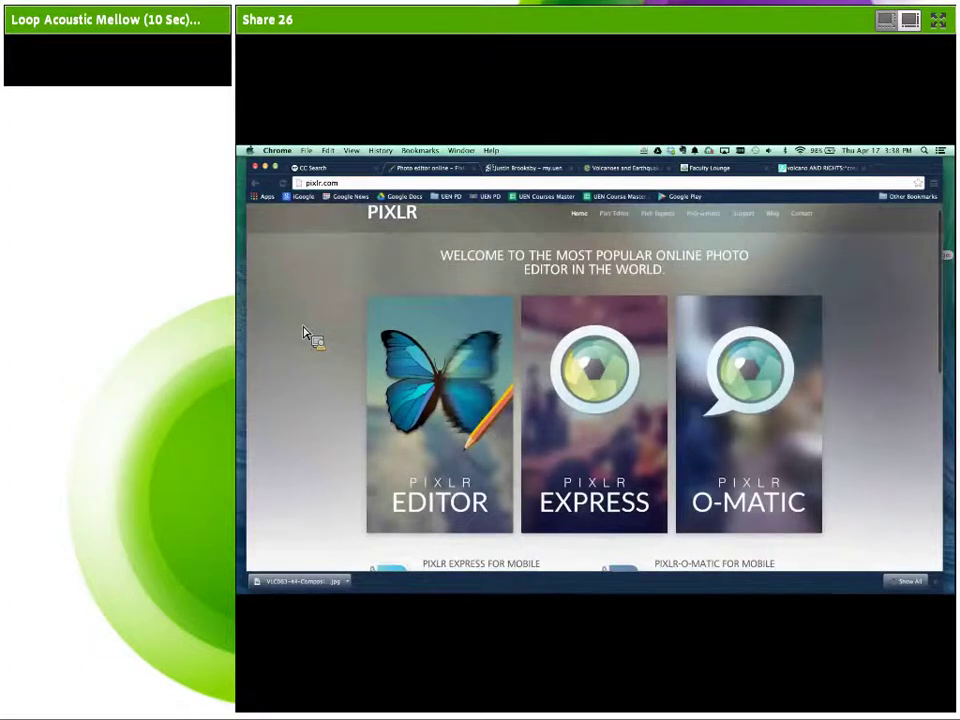
{"action": "scroll", "coordinate": [308, 334], "scroll_direction": "down", "scroll_amount": 2}
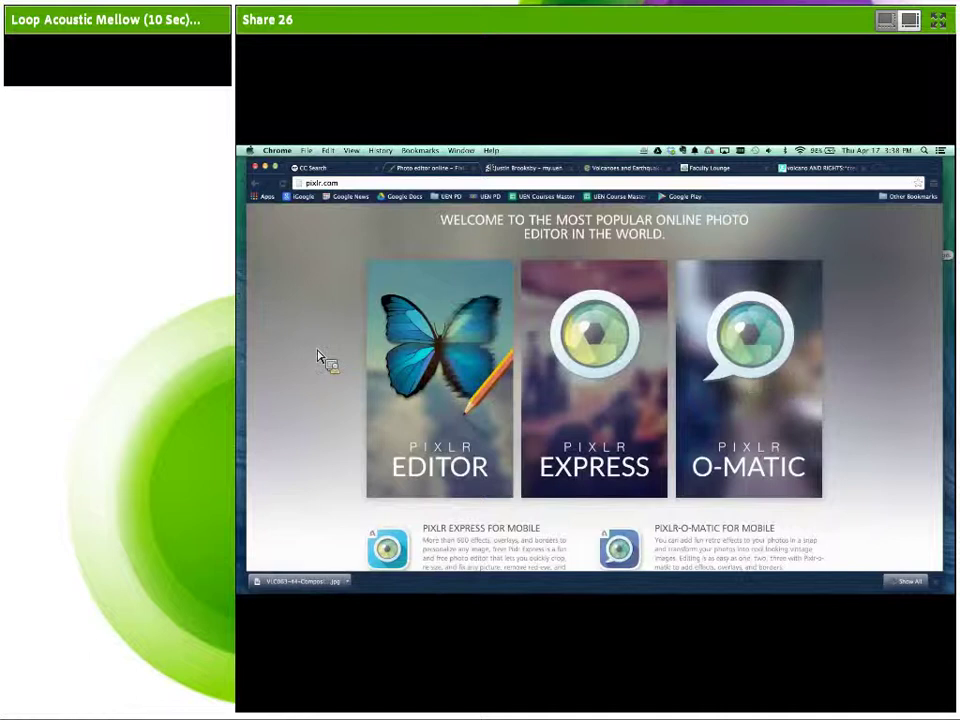
{"action": "scroll", "coordinate": [313, 357], "scroll_direction": "up", "scroll_amount": 3}
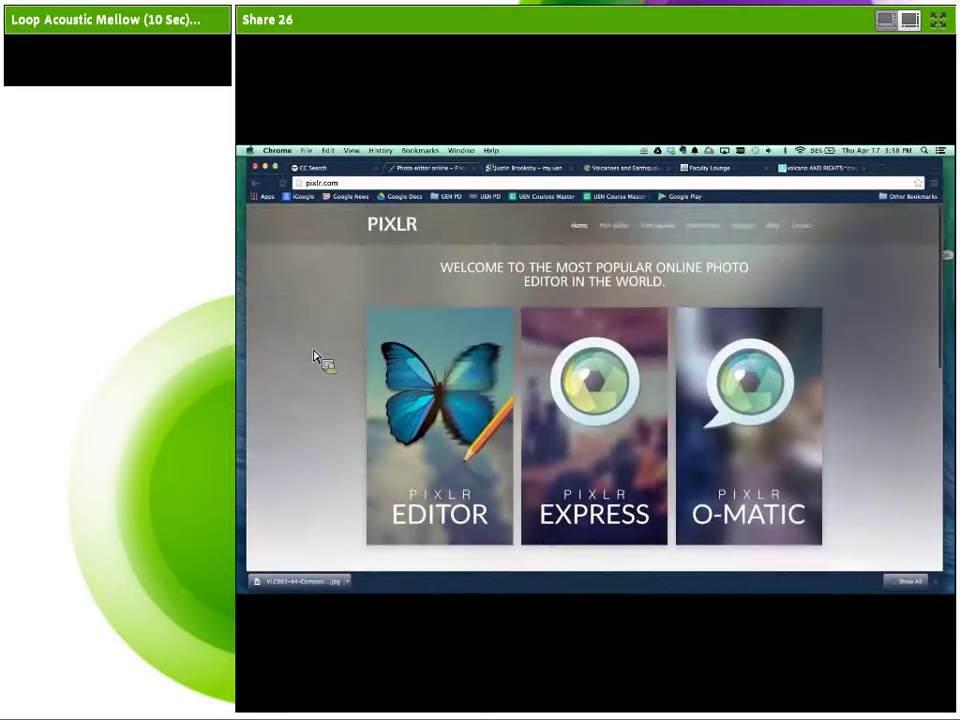
{"action": "scroll", "coordinate": [313, 357], "scroll_direction": "down", "scroll_amount": 1}
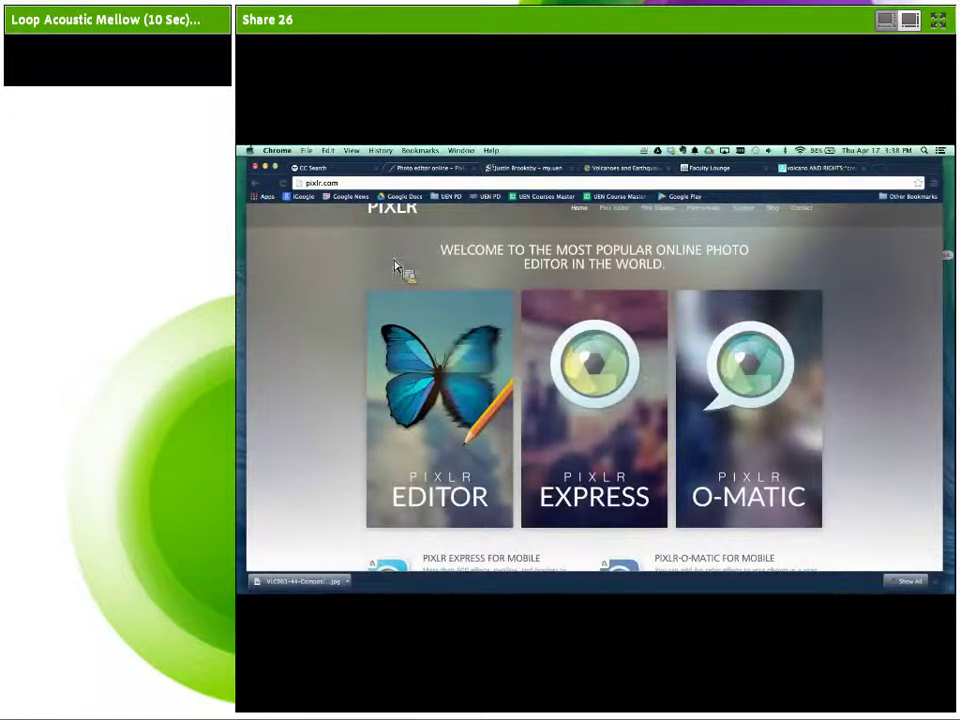
- Go to the my.uen personal page and open the account's name and login settings
{"action": "left_click", "coordinate": [528, 169]}
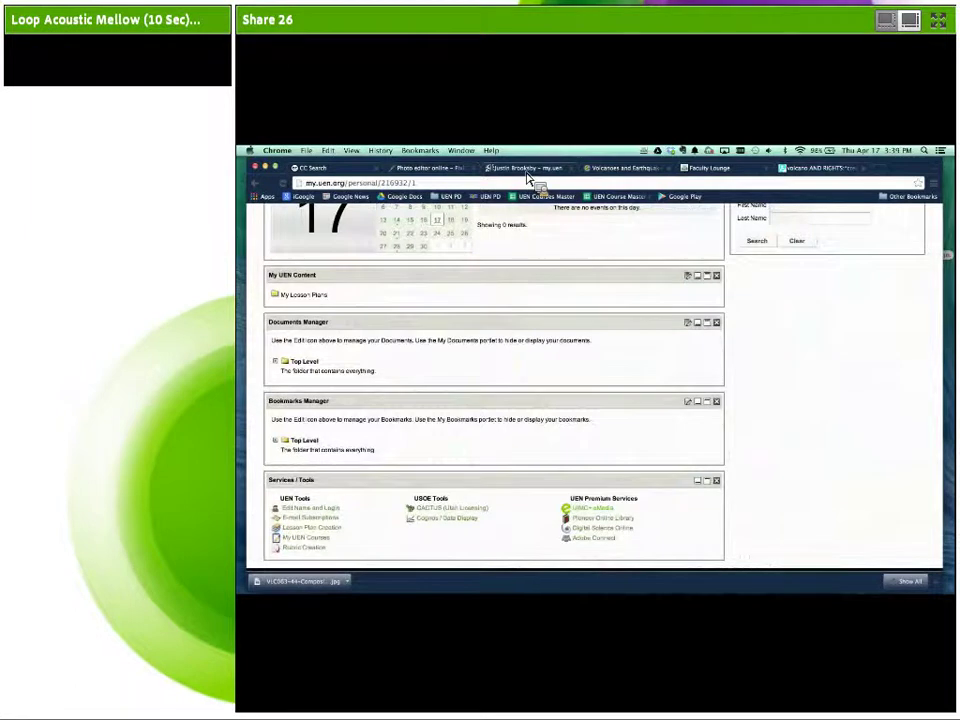
{"action": "scroll", "coordinate": [797, 339], "scroll_direction": "up", "scroll_amount": 5}
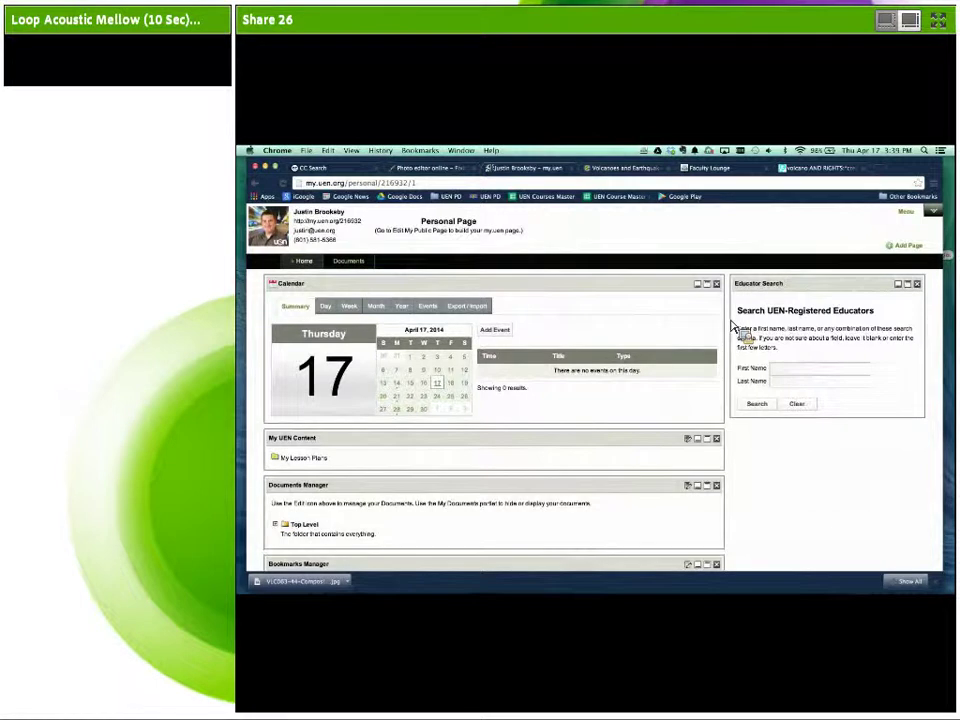
{"action": "left_click", "coordinate": [905, 211]}
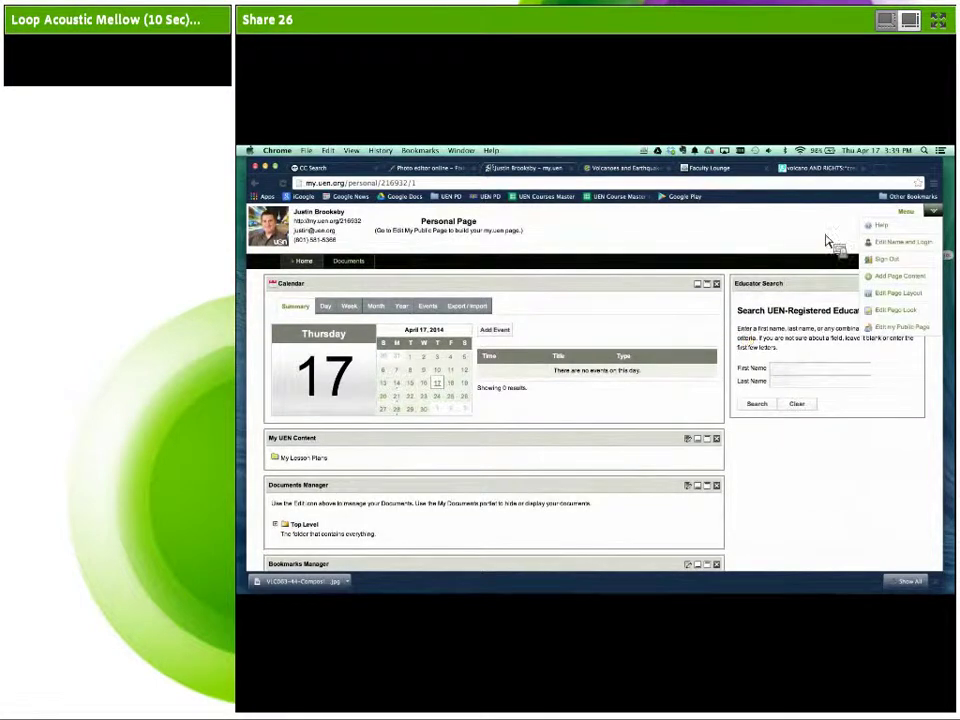
{"action": "left_click", "coordinate": [914, 218]}
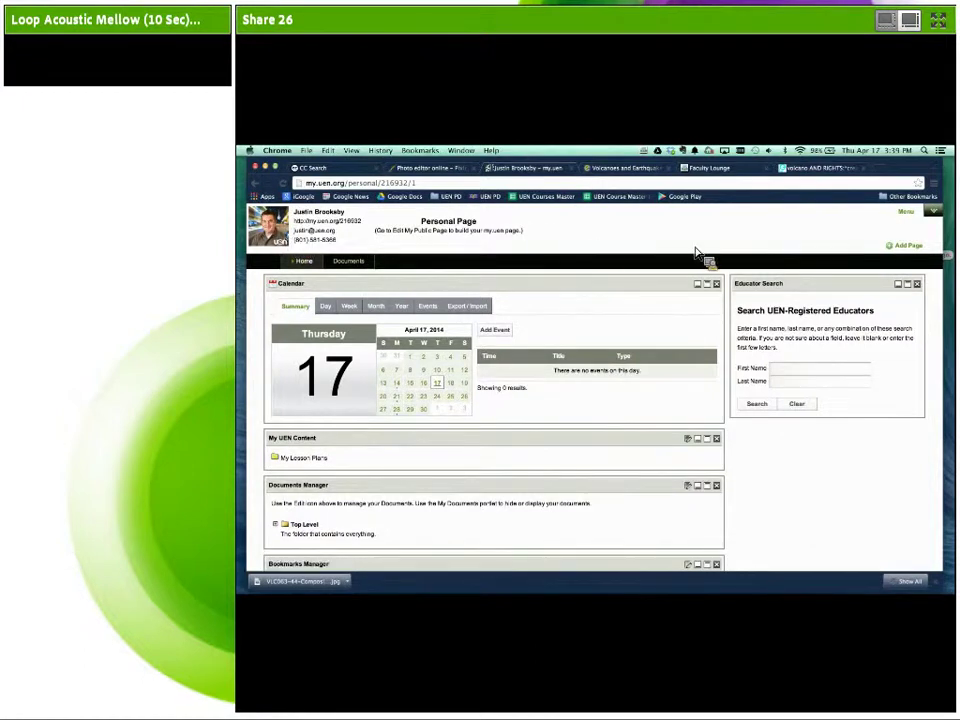
{"action": "left_click", "coordinate": [910, 213]}
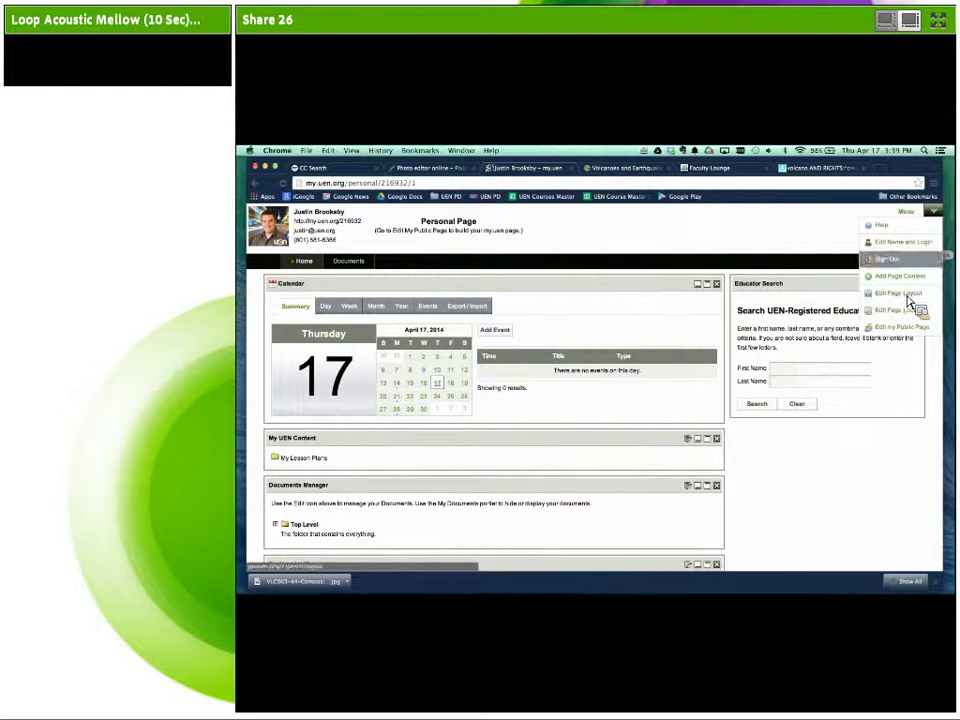
{"action": "left_click", "coordinate": [902, 241]}
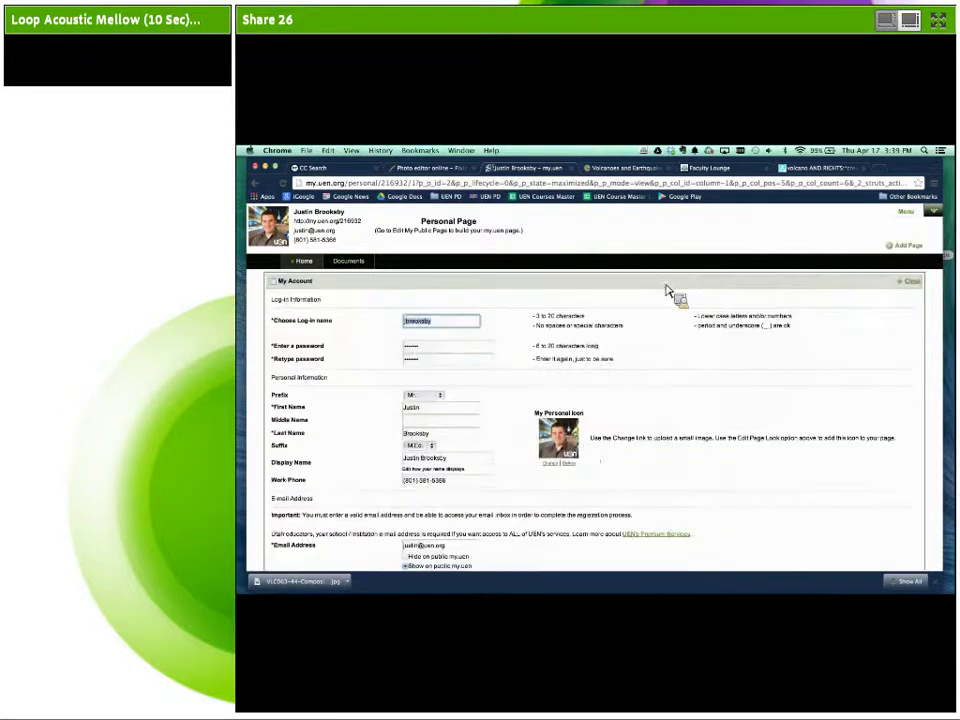
- Replace the account's personal icon with Alex Wide.jpg from the Alex folder on the desktop and save it
{"action": "left_click", "coordinate": [550, 464]}
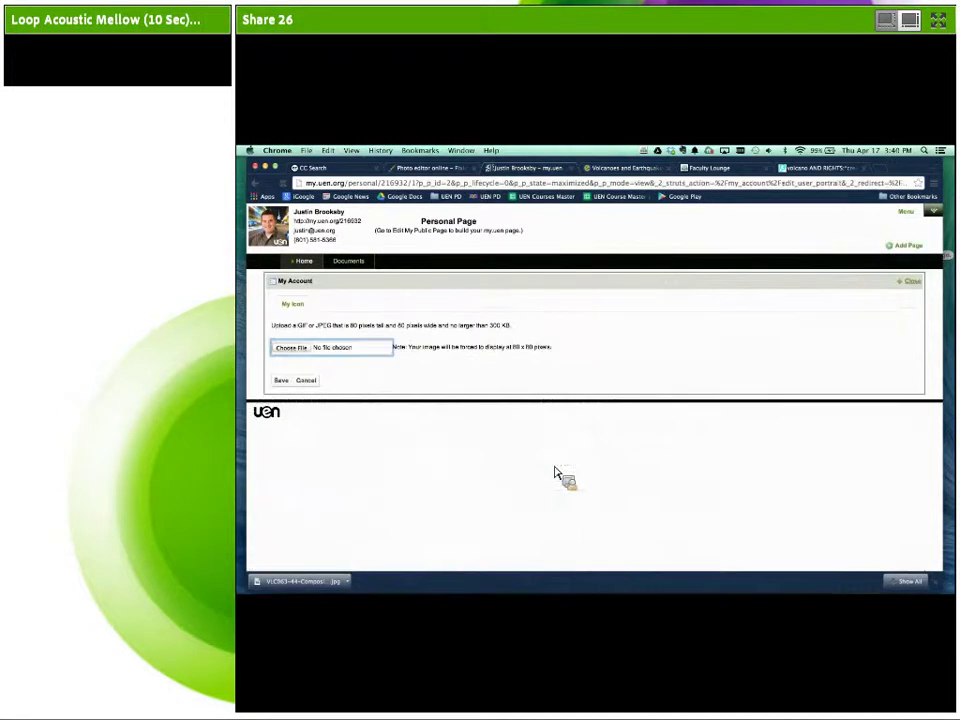
{"action": "left_click", "coordinate": [315, 352]}
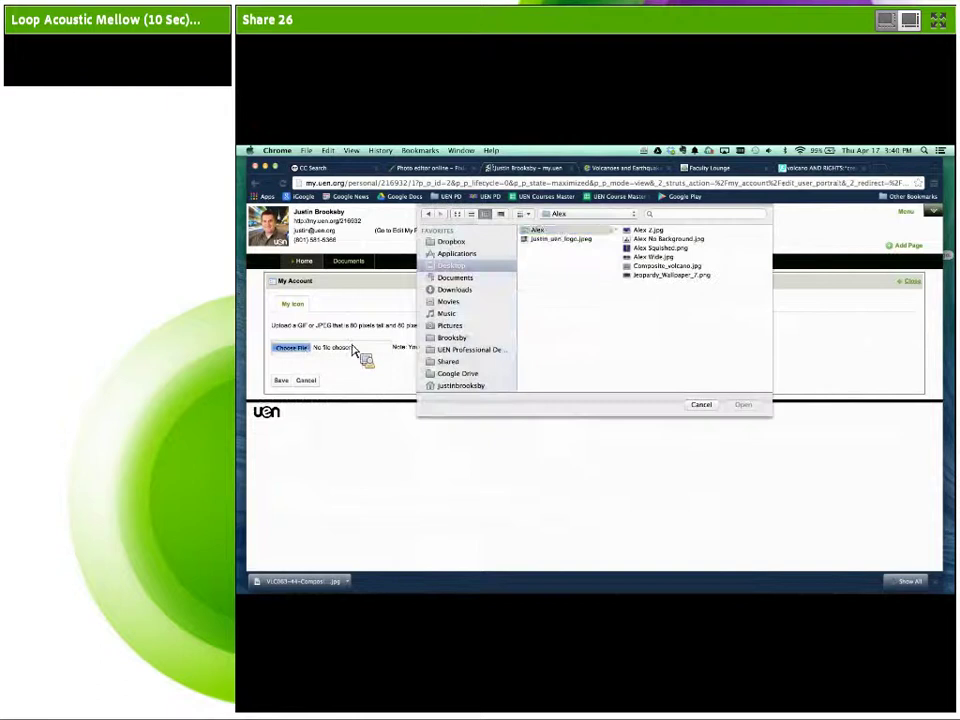
{"action": "left_click", "coordinate": [660, 257]}
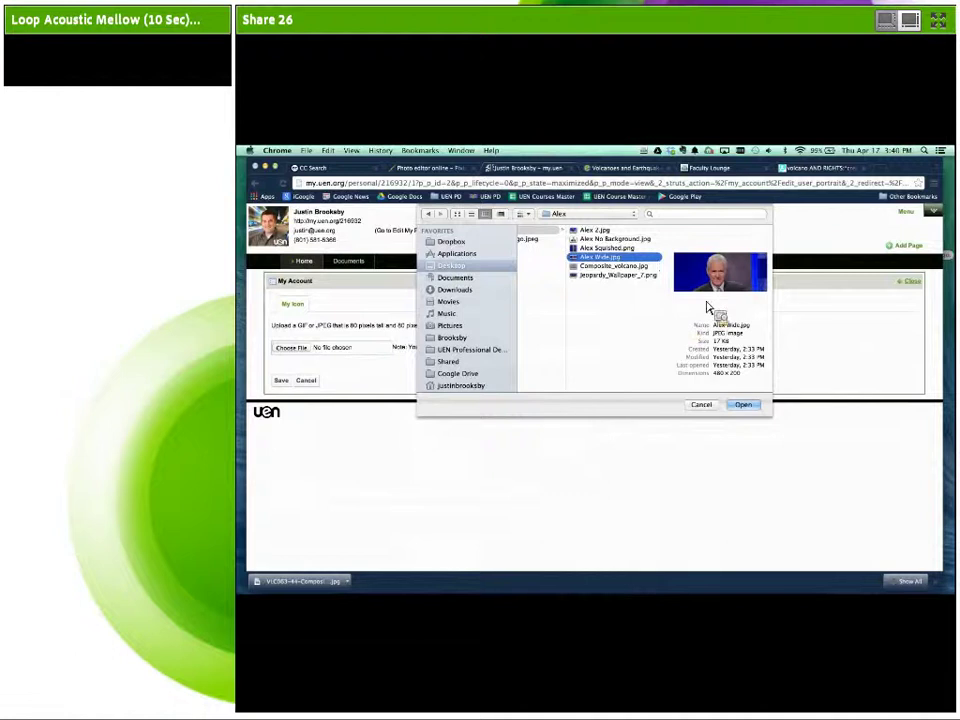
{"action": "left_click", "coordinate": [743, 405]}
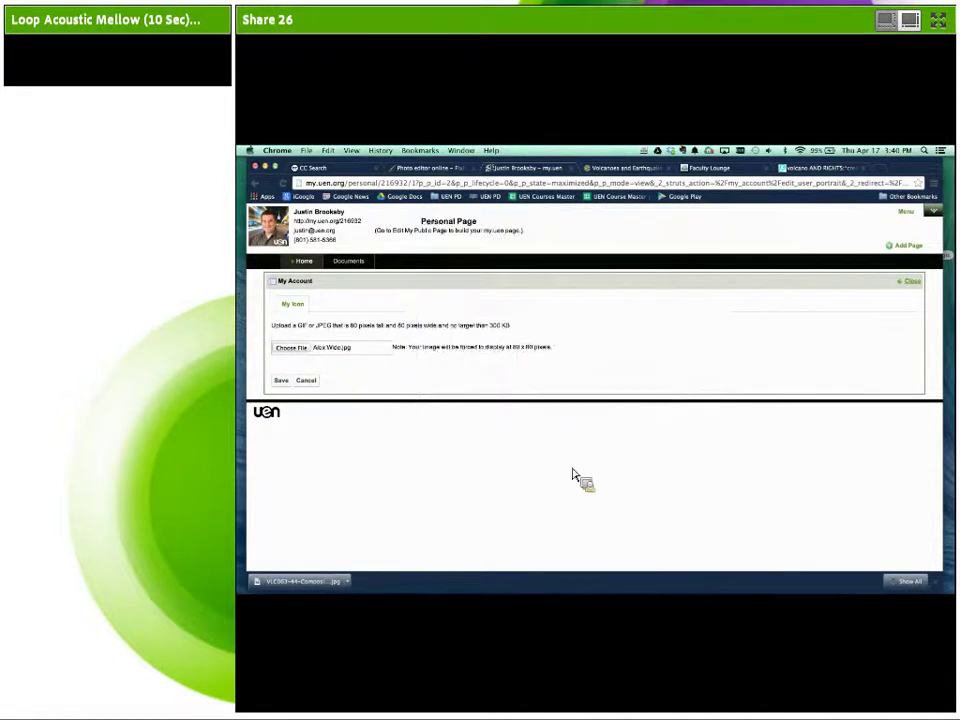
{"action": "left_click", "coordinate": [284, 383]}
- Check how the new personal icon displays in the account form, and close the form to return to the personal page
{"action": "scroll", "coordinate": [452, 394], "scroll_direction": "down", "scroll_amount": 5}
{"action": "scroll", "coordinate": [616, 409], "scroll_direction": "down", "scroll_amount": 1}
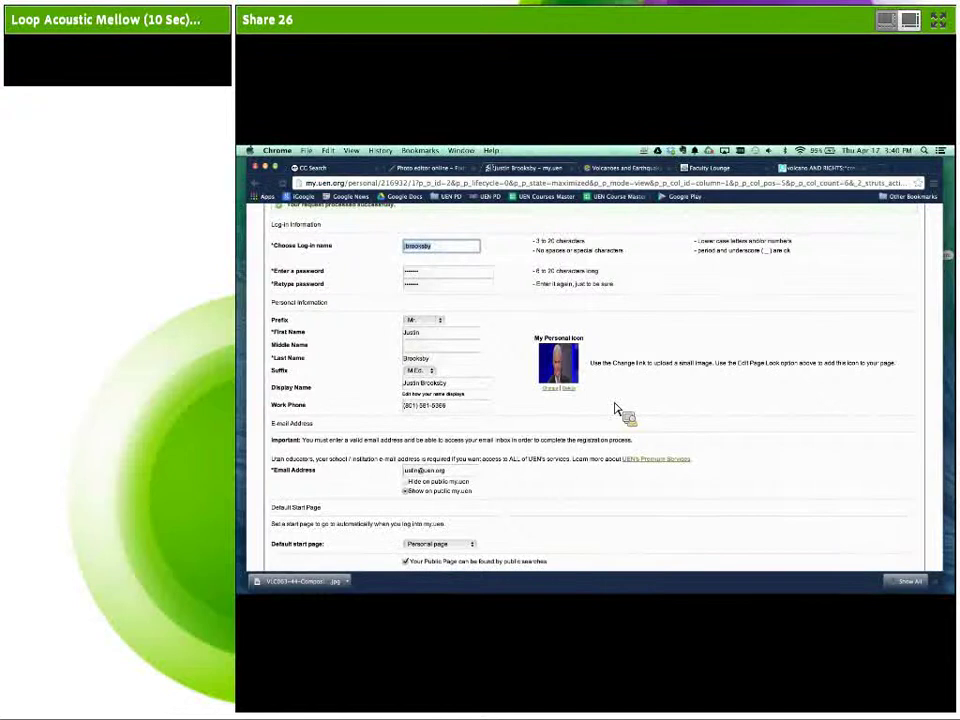
{"action": "scroll", "coordinate": [616, 409], "scroll_direction": "up", "scroll_amount": 1}
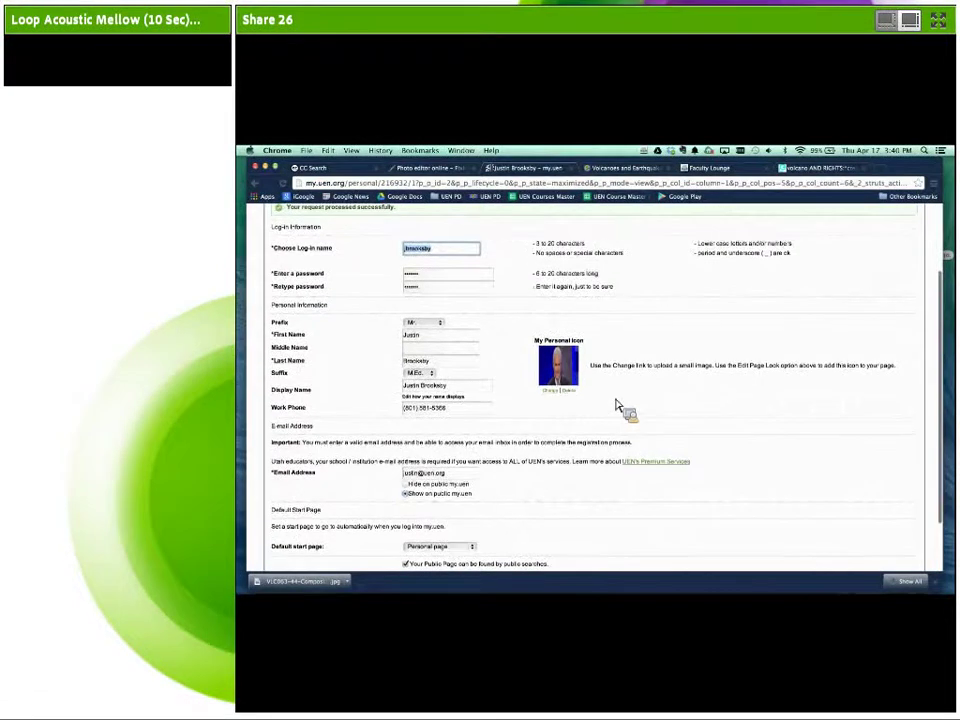
{"action": "scroll", "coordinate": [617, 406], "scroll_direction": "up", "scroll_amount": 3}
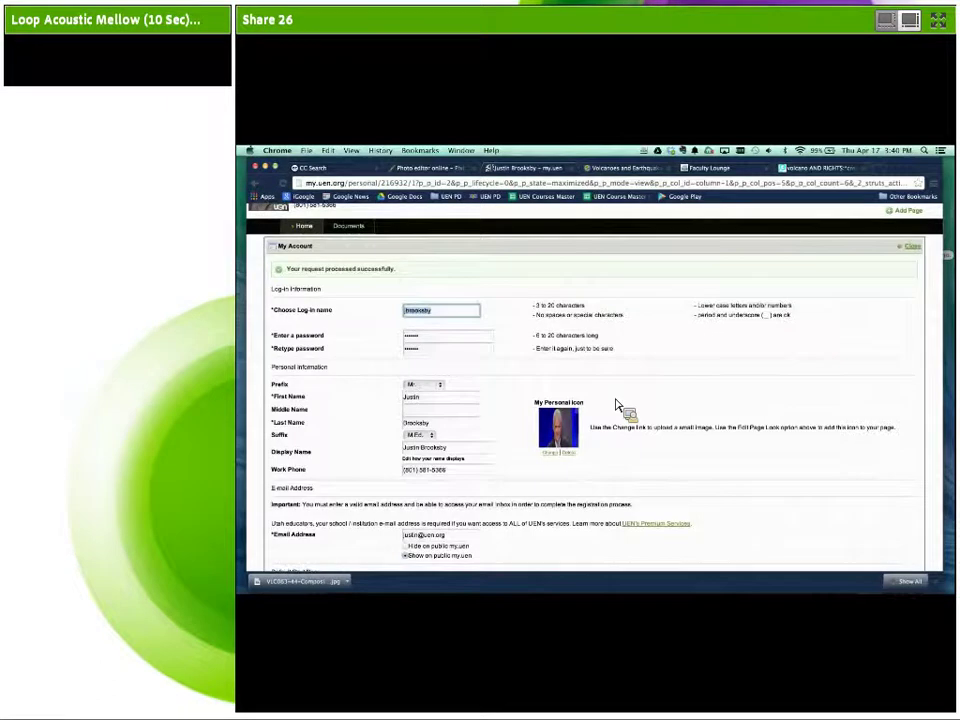
{"action": "scroll", "coordinate": [616, 405], "scroll_direction": "up", "scroll_amount": 1}
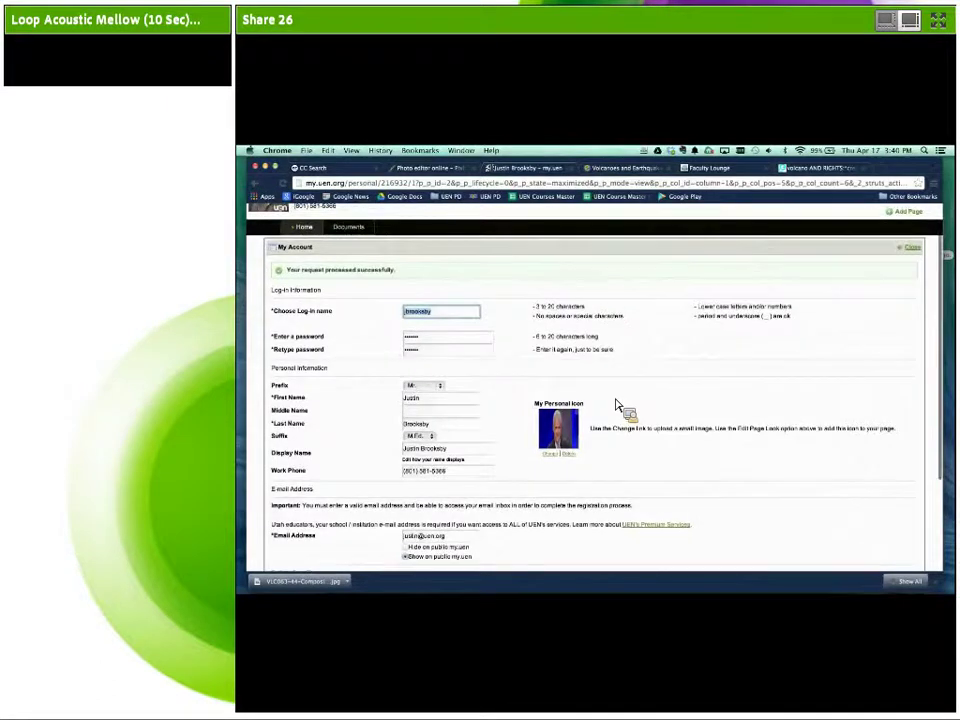
{"action": "scroll", "coordinate": [617, 406], "scroll_direction": "up", "scroll_amount": 2}
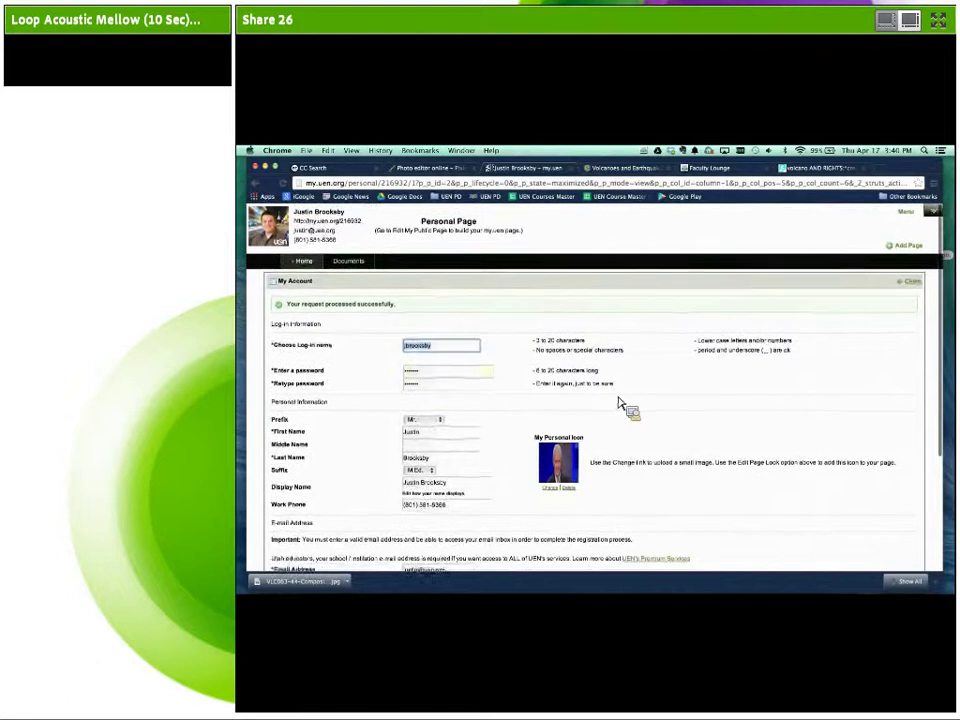
{"action": "left_click", "coordinate": [916, 280]}
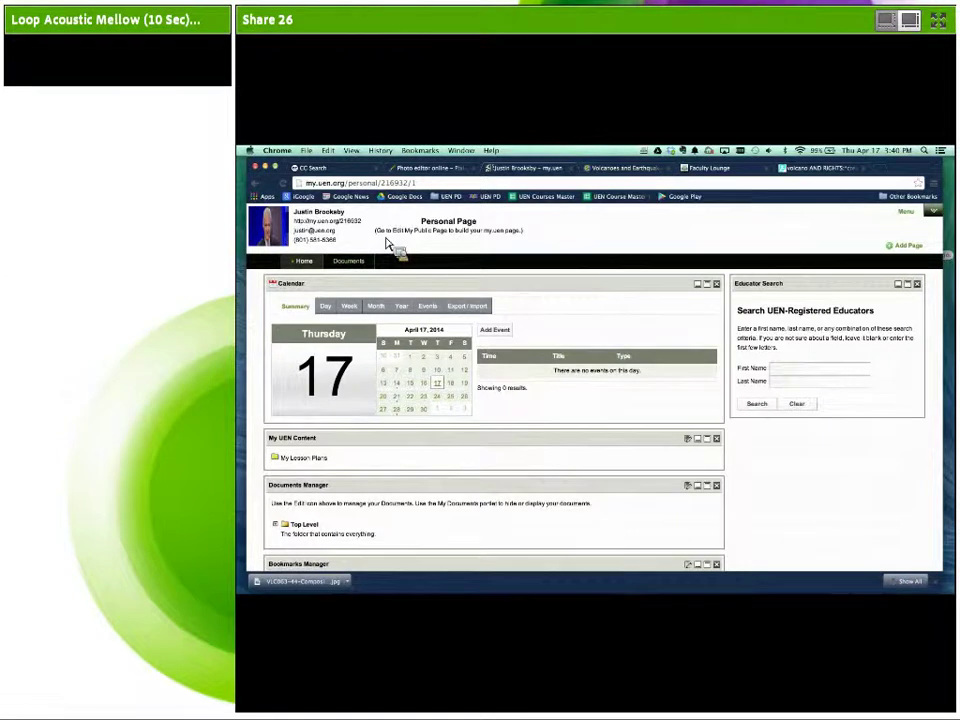
- Return to the Pixlr home page, launch Pixlr Editor, and dismiss its start dialog
{"action": "left_click", "coordinate": [430, 168]}
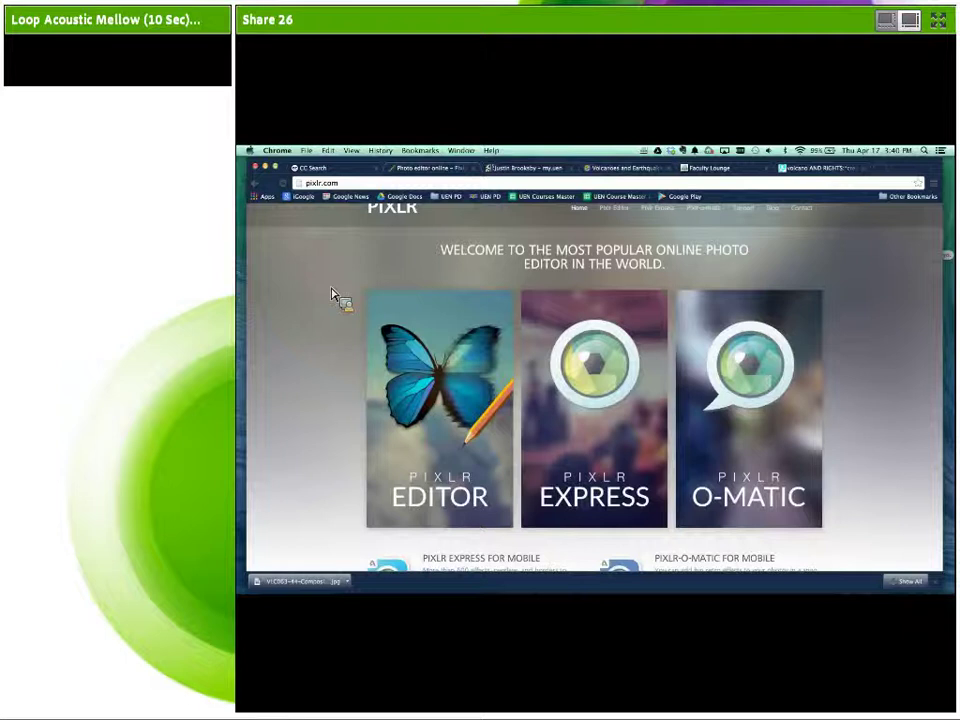
{"action": "left_click", "coordinate": [447, 405]}
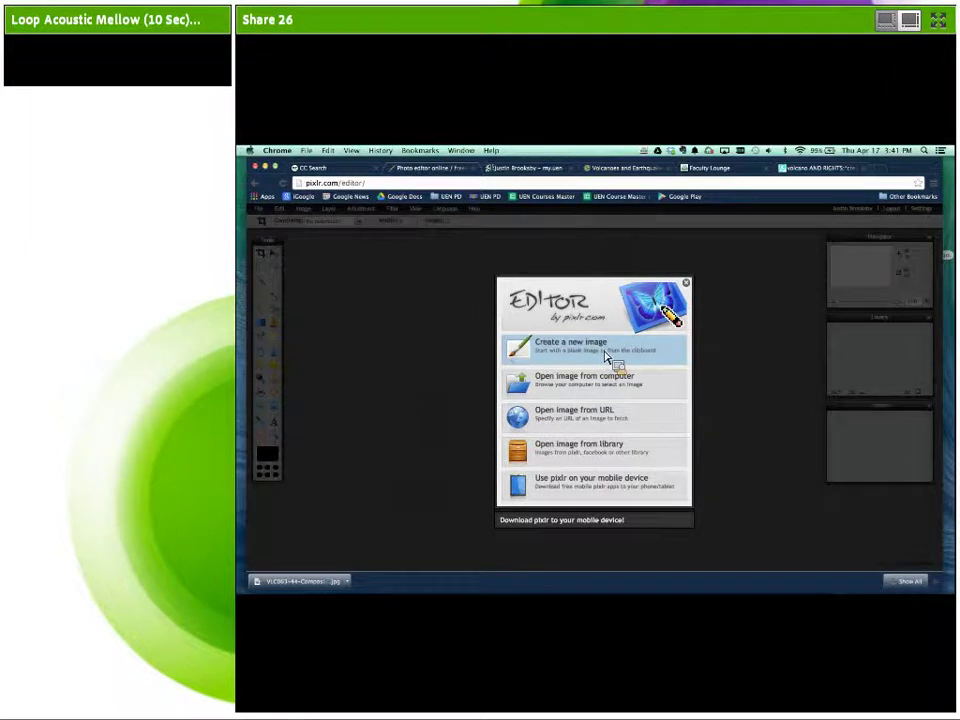
{"action": "left_click", "coordinate": [686, 283]}
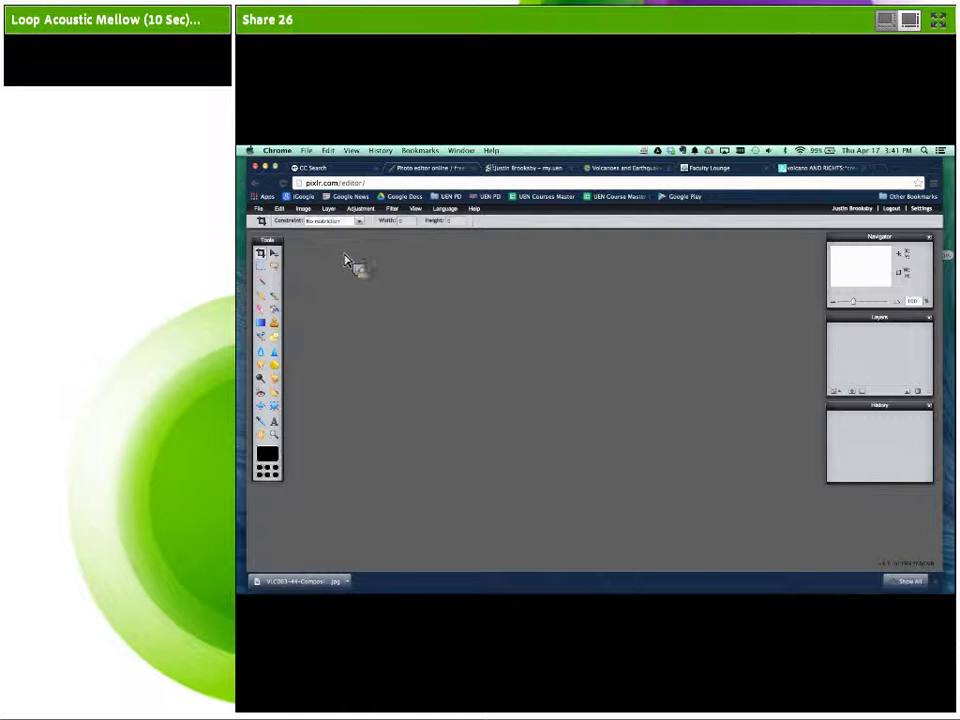
- Open the editor's image library, show the contents of the Alex folder, and shift the library window slightly
{"action": "left_click", "coordinate": [259, 208]}
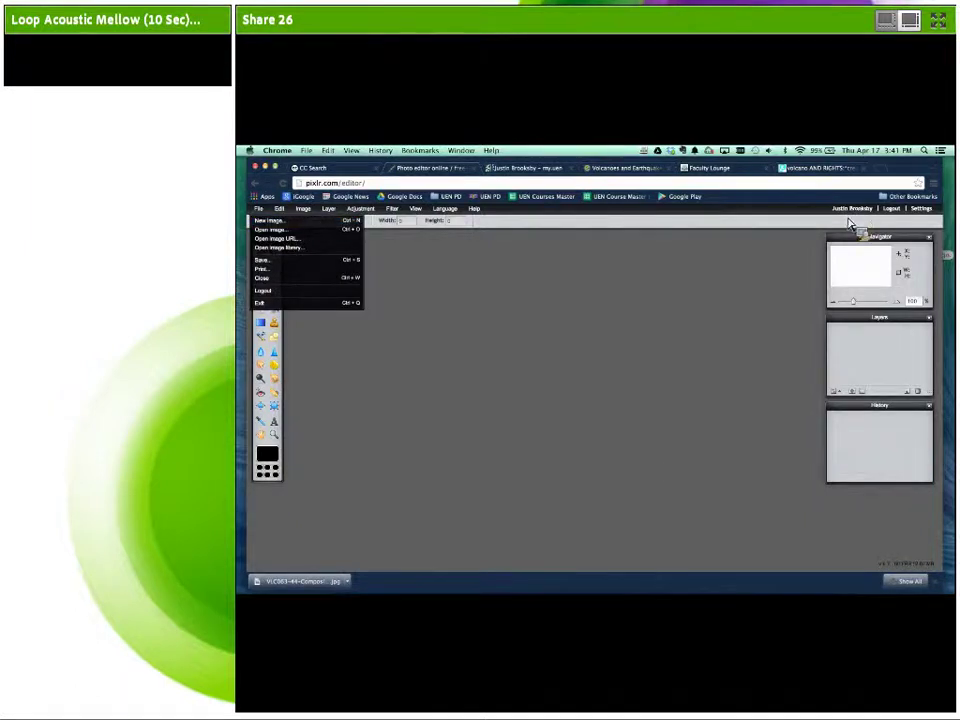
{"action": "left_click", "coordinate": [286, 250]}
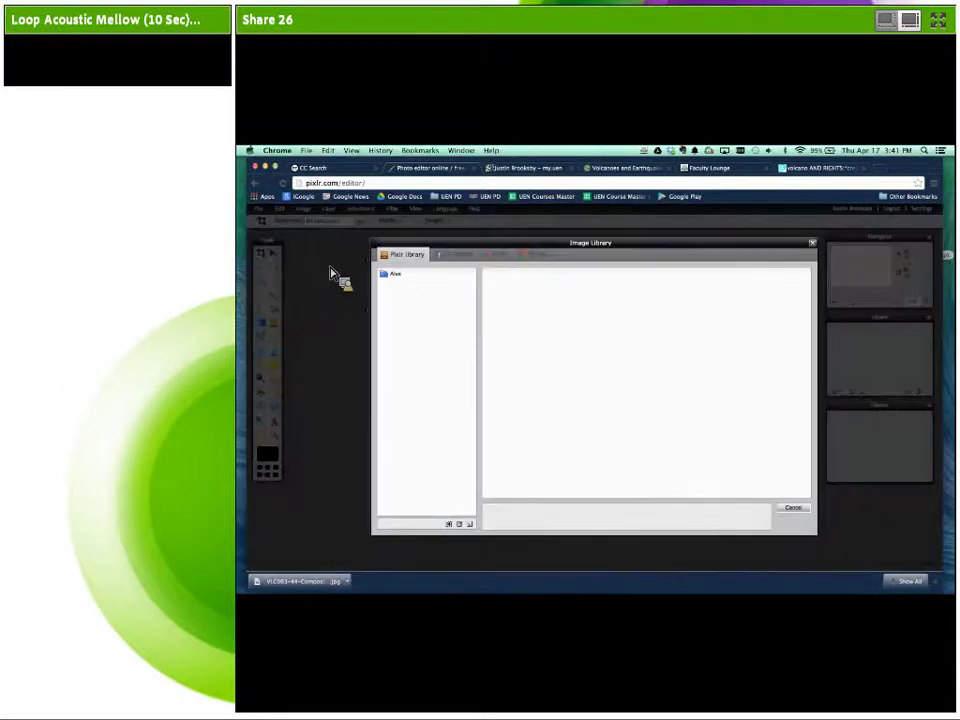
{"action": "left_click", "coordinate": [402, 276]}
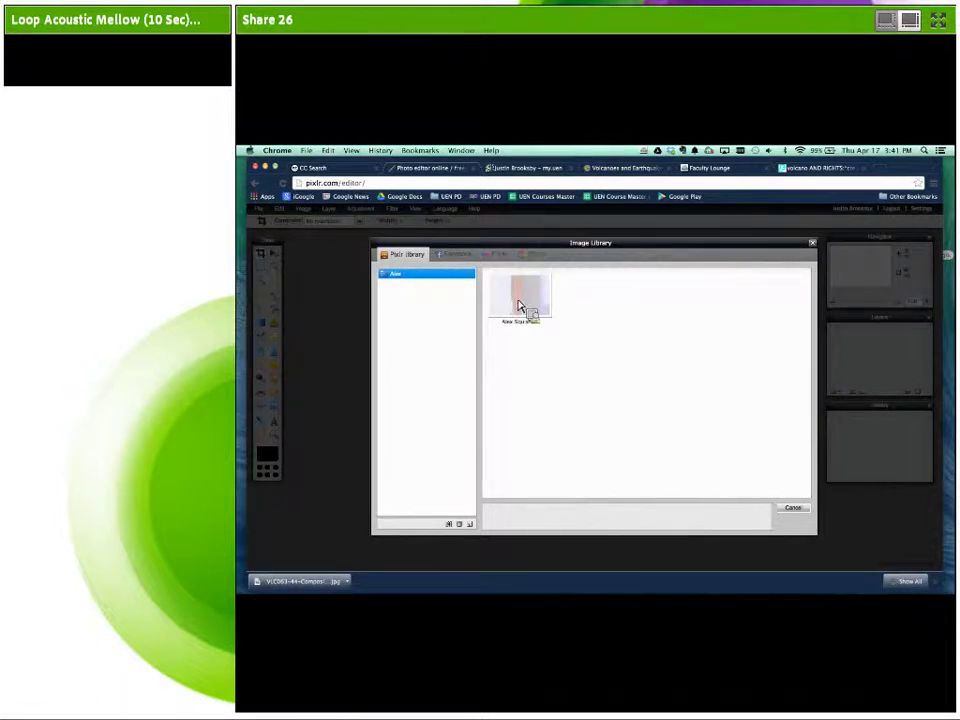
{"action": "left_click_drag", "start_coordinate": [572, 247], "coordinate": [542, 261]}
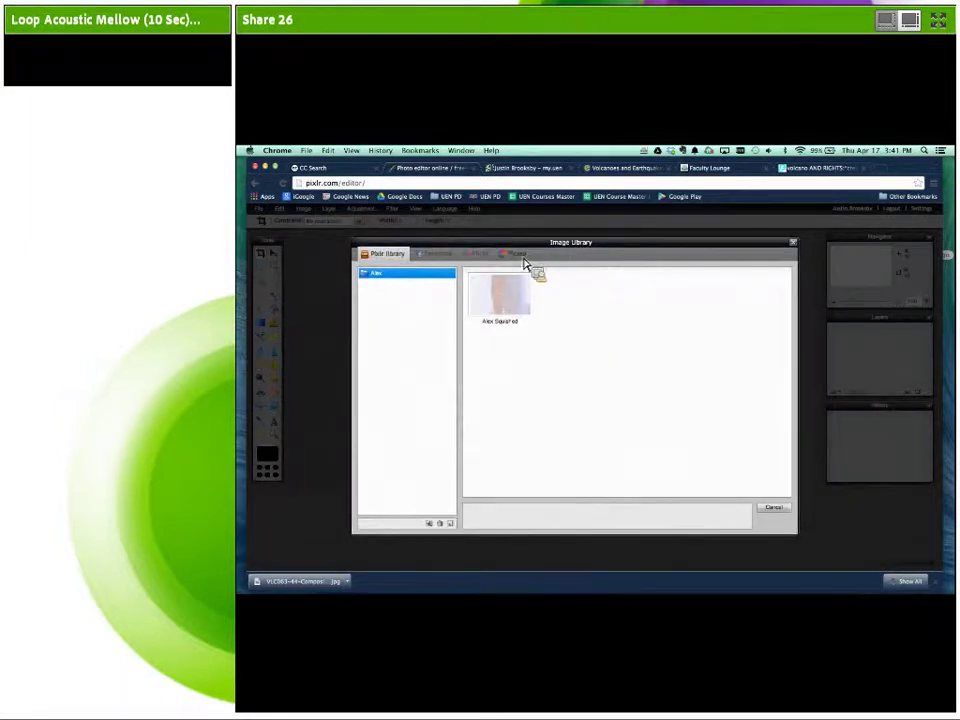
- Open the photo 20131020_181651.jpg from the first 10/20/13 album of the Picasa source in the image library
{"action": "left_click", "coordinate": [516, 254]}
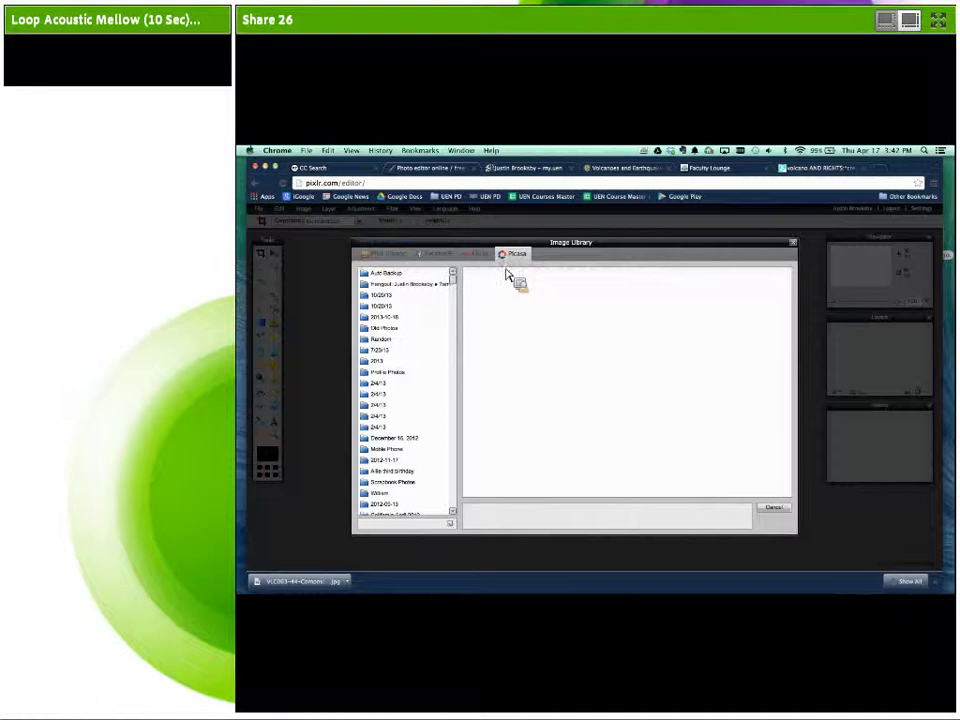
{"action": "left_click", "coordinate": [420, 318]}
{"action": "left_click", "coordinate": [398, 298]}
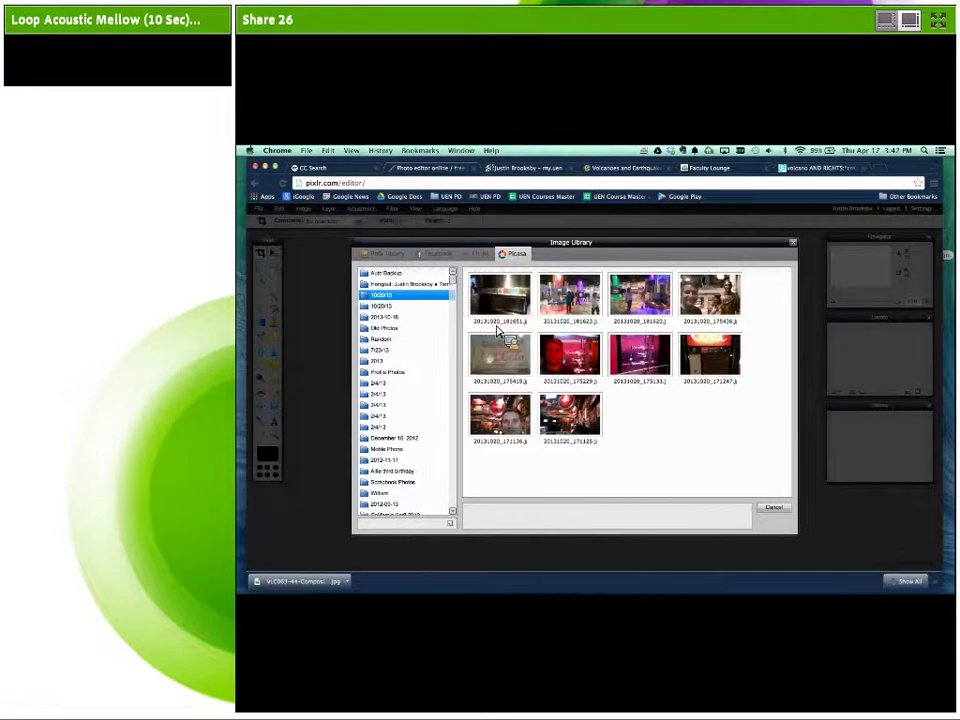
{"action": "left_click_drag", "start_coordinate": [498, 330], "coordinate": [507, 307]}
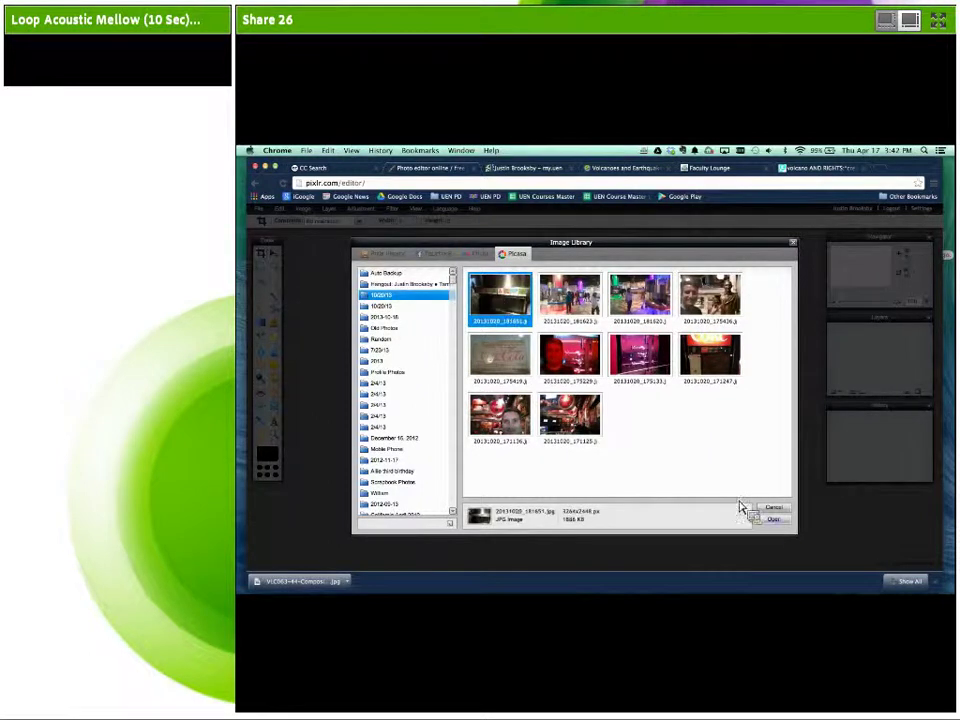
{"action": "left_click", "coordinate": [770, 519]}
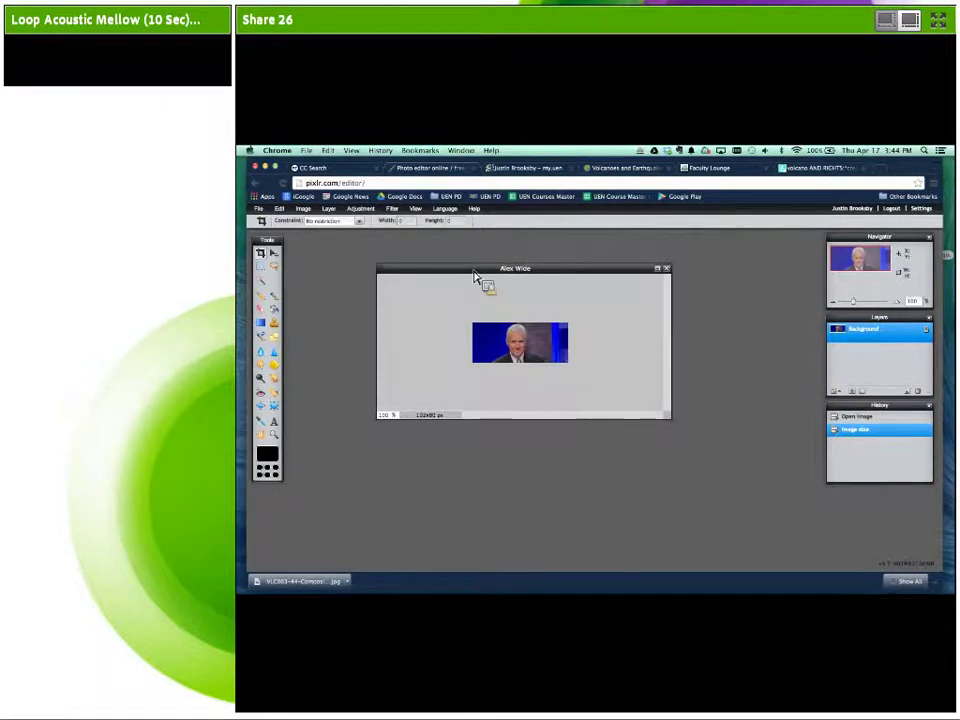
- Set up the Marquee tool with a fixed-size constraint of 80 by 80 pixels
{"action": "left_click", "coordinate": [266, 266]}
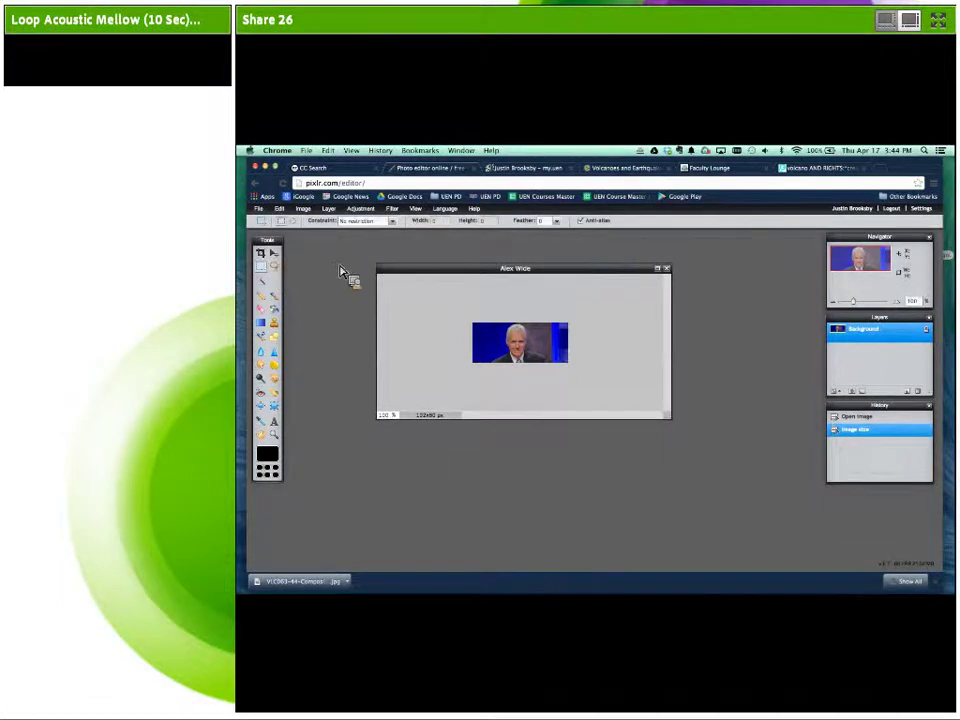
{"action": "left_click", "coordinate": [393, 221]}
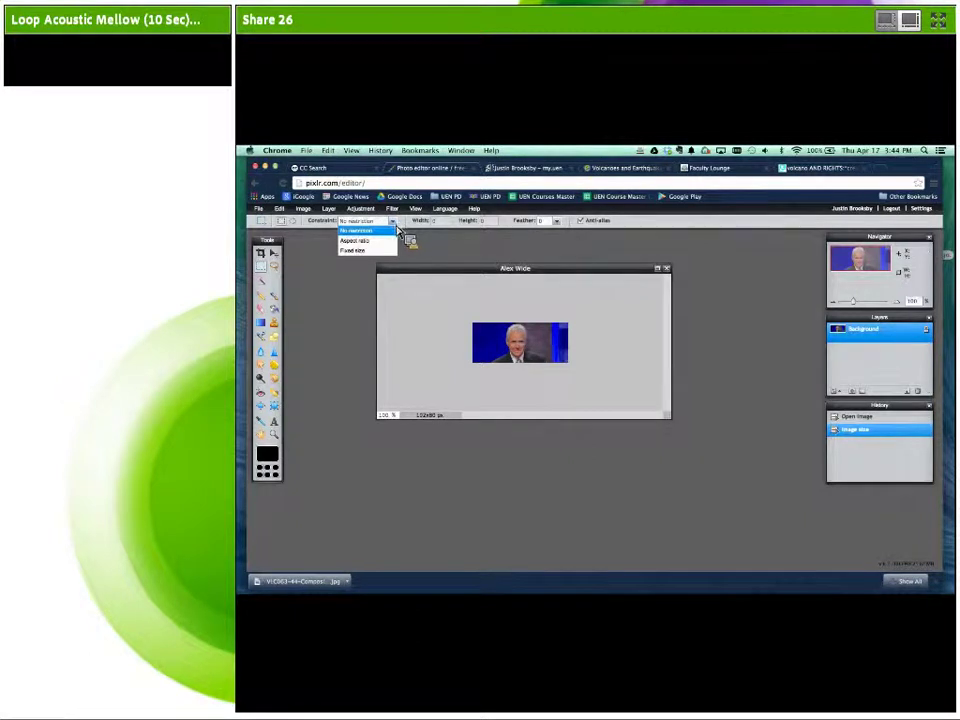
{"action": "left_click", "coordinate": [373, 251]}
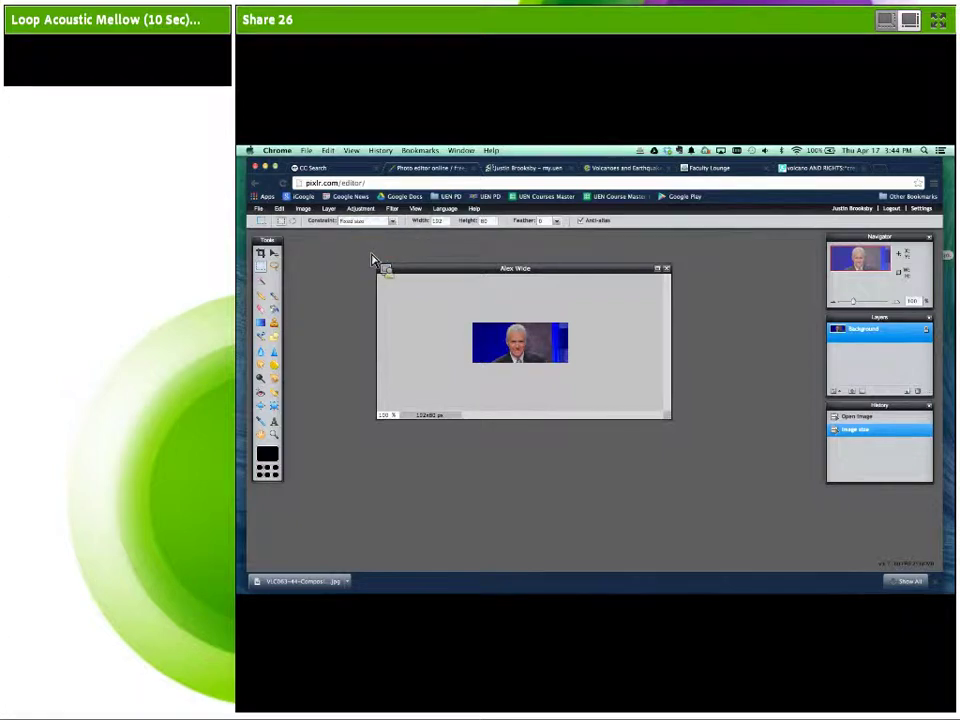
{"action": "left_click", "coordinate": [393, 221]}
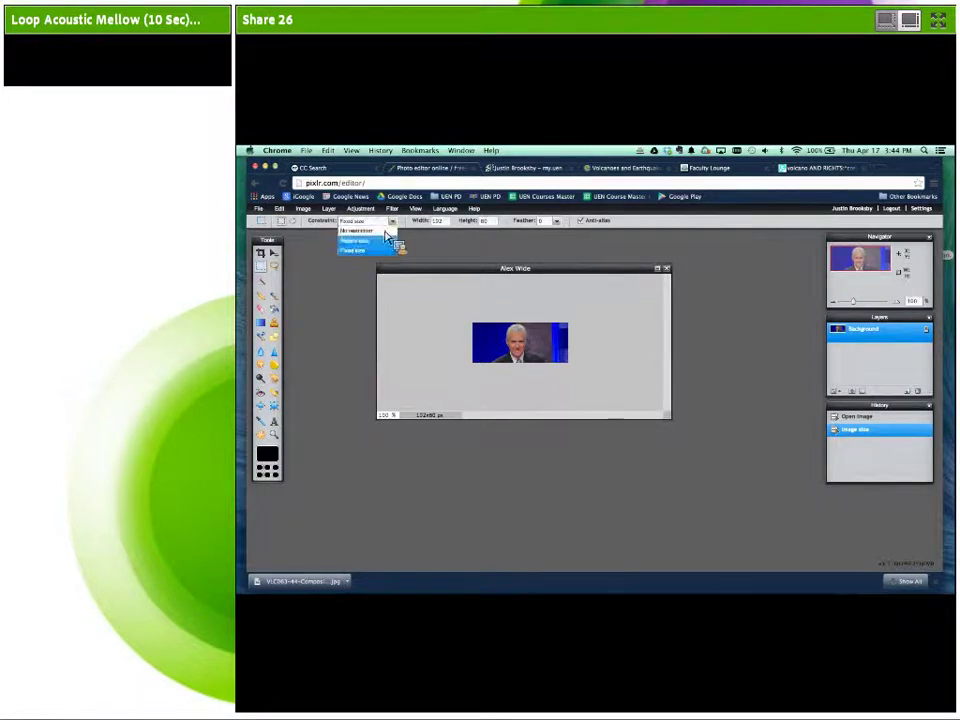
{"action": "left_click", "coordinate": [375, 251]}
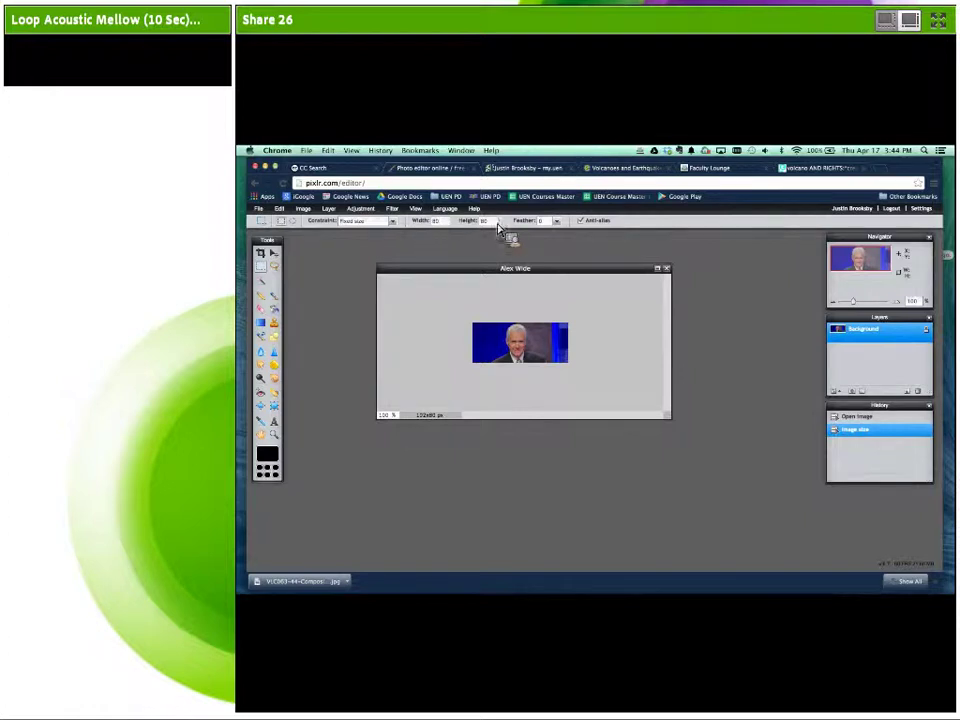
- Place the 80 by 80 selection on the photo, move it over the man's face, and crop the image to it
{"action": "left_click", "coordinate": [529, 364]}
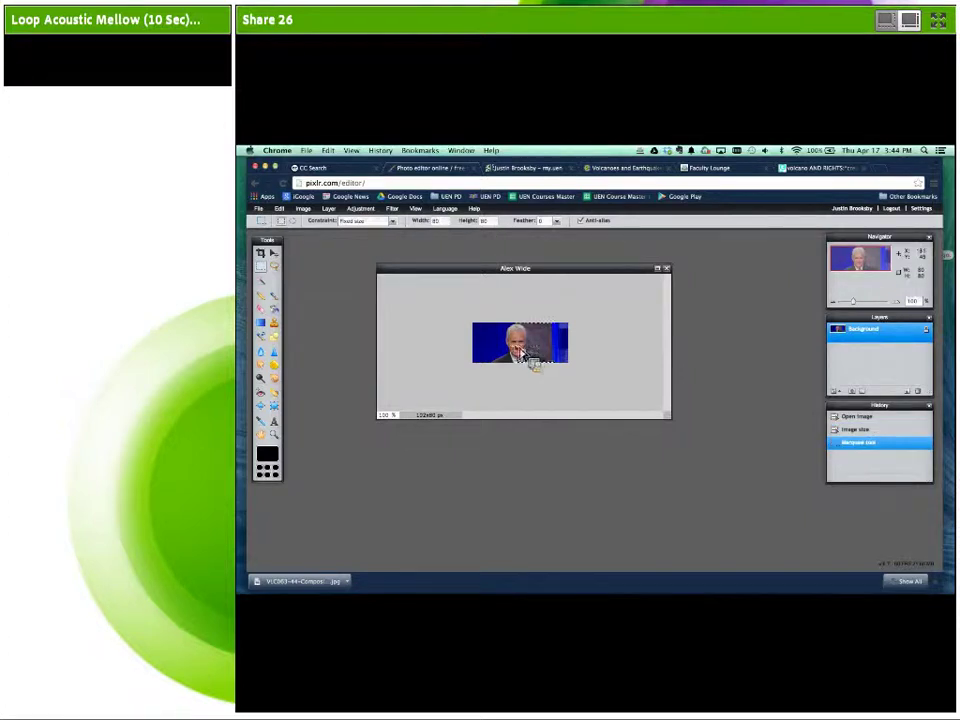
{"action": "mouse_move", "coordinate": [538, 347]}
{"action": "left_mouse_down"}
{"action": "mouse_move", "coordinate": [527, 348]}
{"action": "mouse_move", "coordinate": [540, 356]}
{"action": "left_mouse_up"}
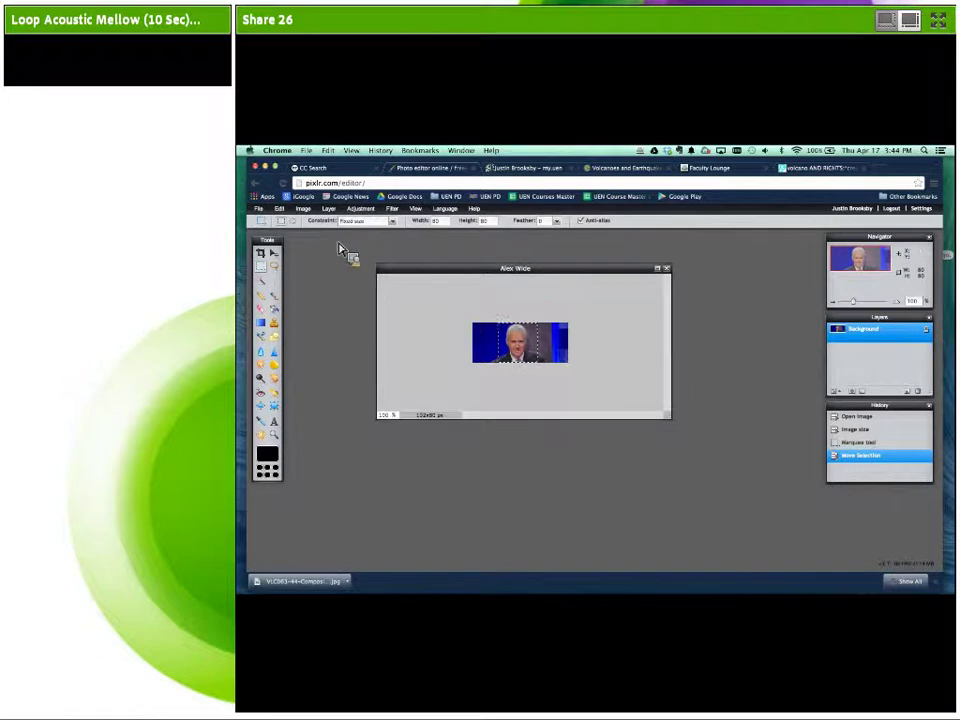
{"action": "left_click", "coordinate": [304, 208]}
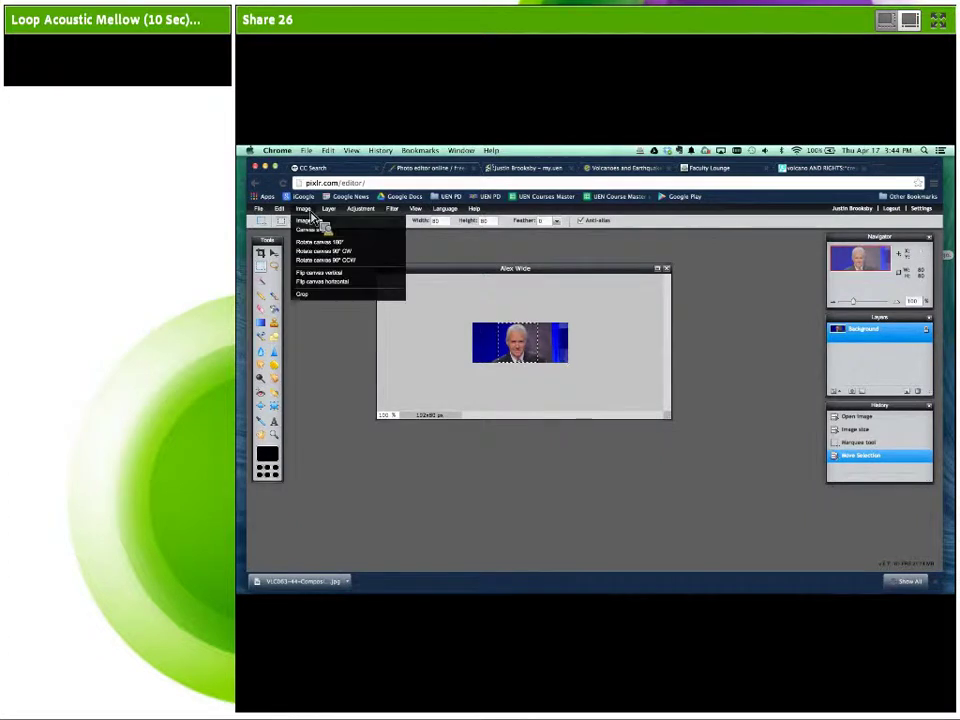
{"action": "left_click", "coordinate": [310, 294]}
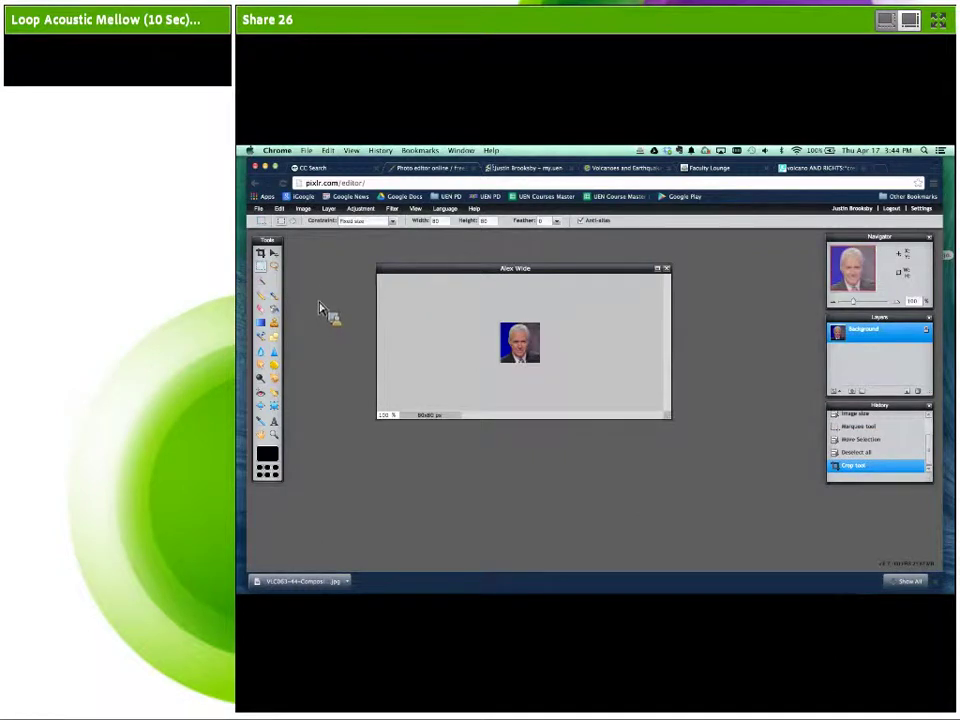
- Save the cropped image to the computer in PNG format as Alex Fixed, in the Alex folder on the desktop
{"action": "left_click", "coordinate": [260, 208]}
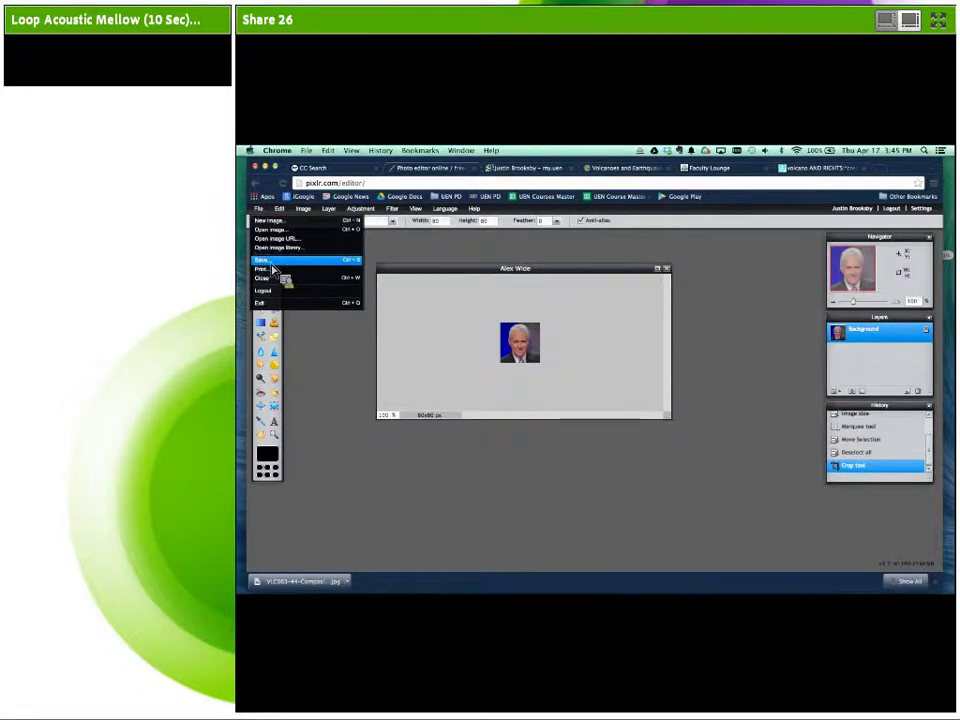
{"action": "left_click", "coordinate": [272, 263]}
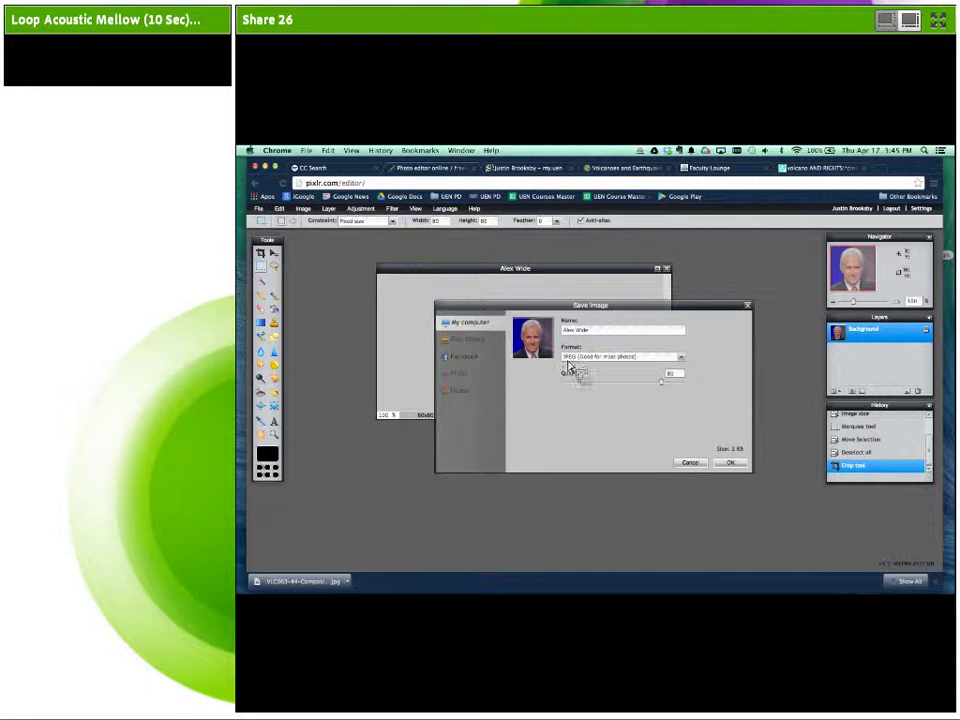
{"action": "left_click", "coordinate": [600, 357]}
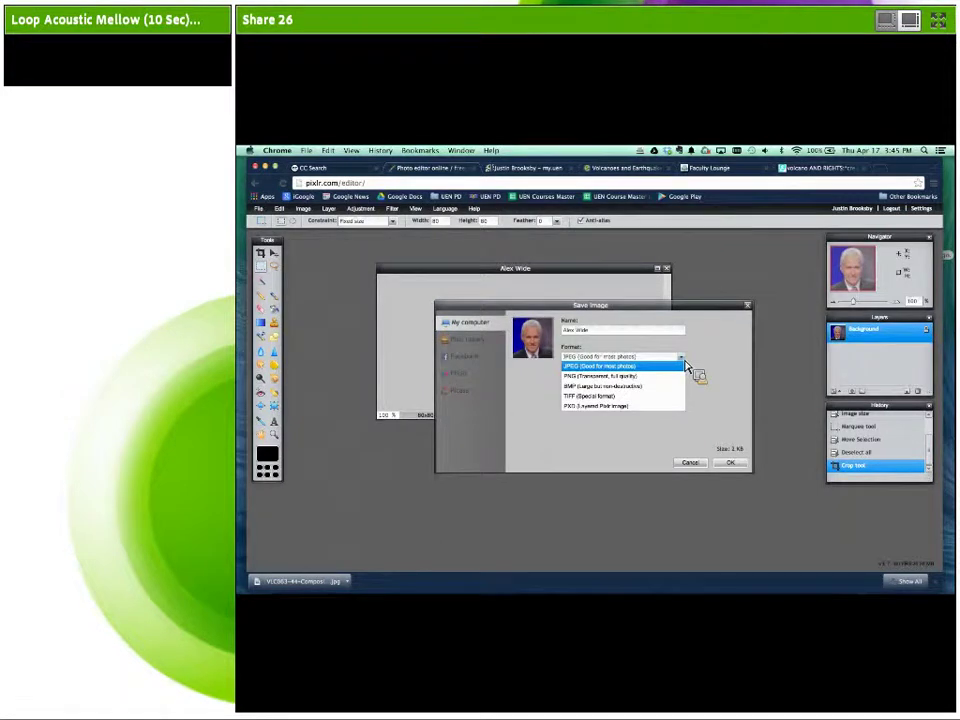
{"action": "left_click", "coordinate": [580, 377]}
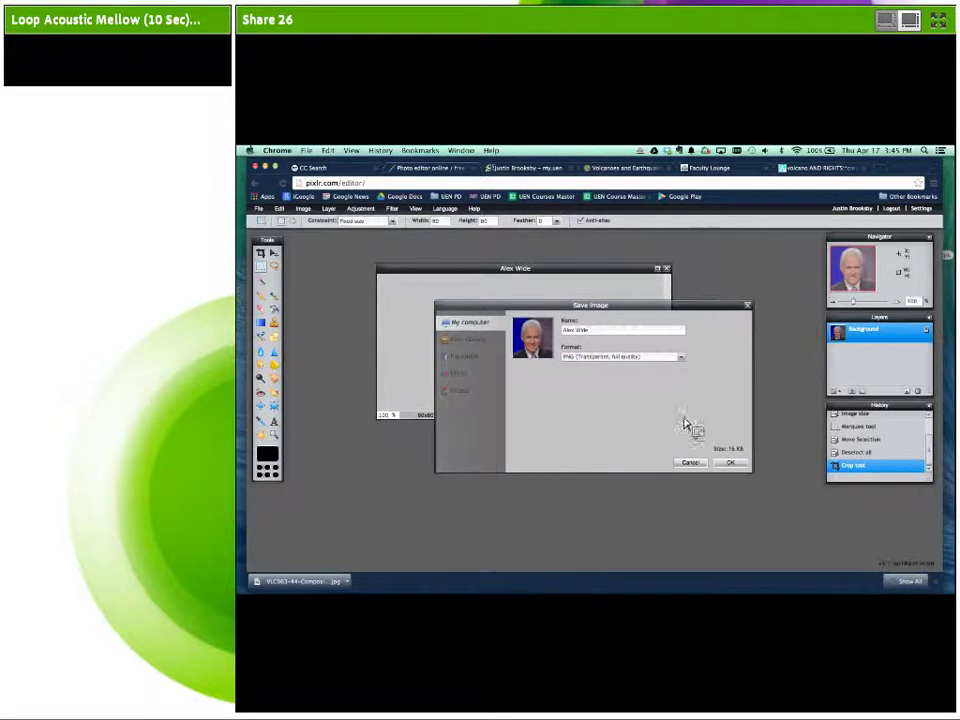
{"action": "left_click", "coordinate": [740, 466]}
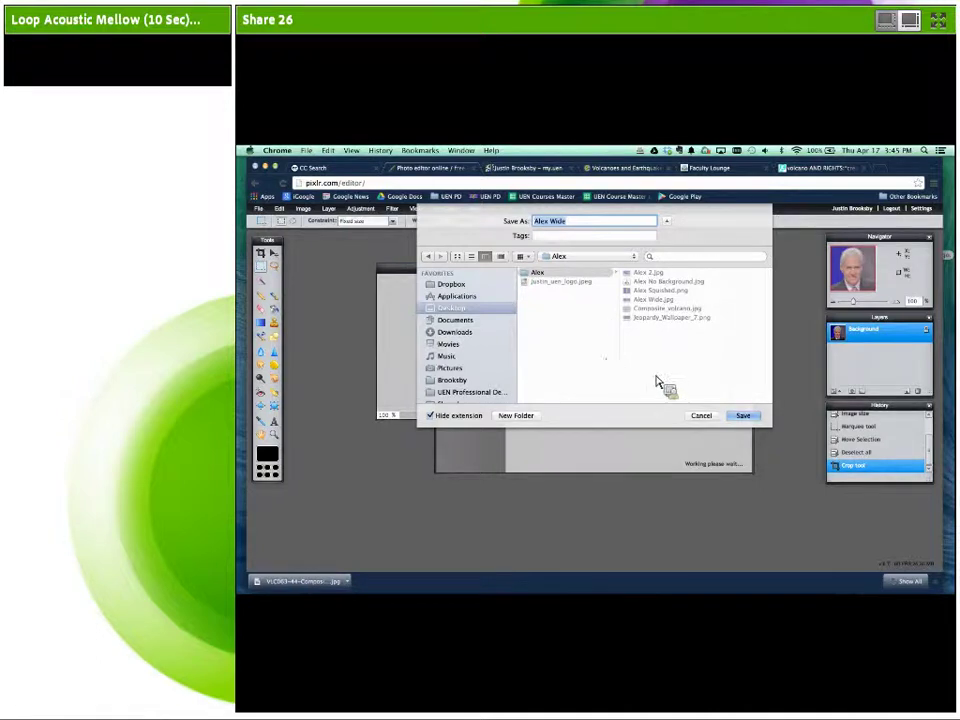
{"action": "left_click", "coordinate": [578, 226]}
{"action": "key", "text": "BackSpace"}
{"action": "key", "text": "BackSpace"}
{"action": "key", "text": "BackSpace"}
{"action": "type", "text": "Fixed"}
{"action": "left_click", "coordinate": [743, 415]}
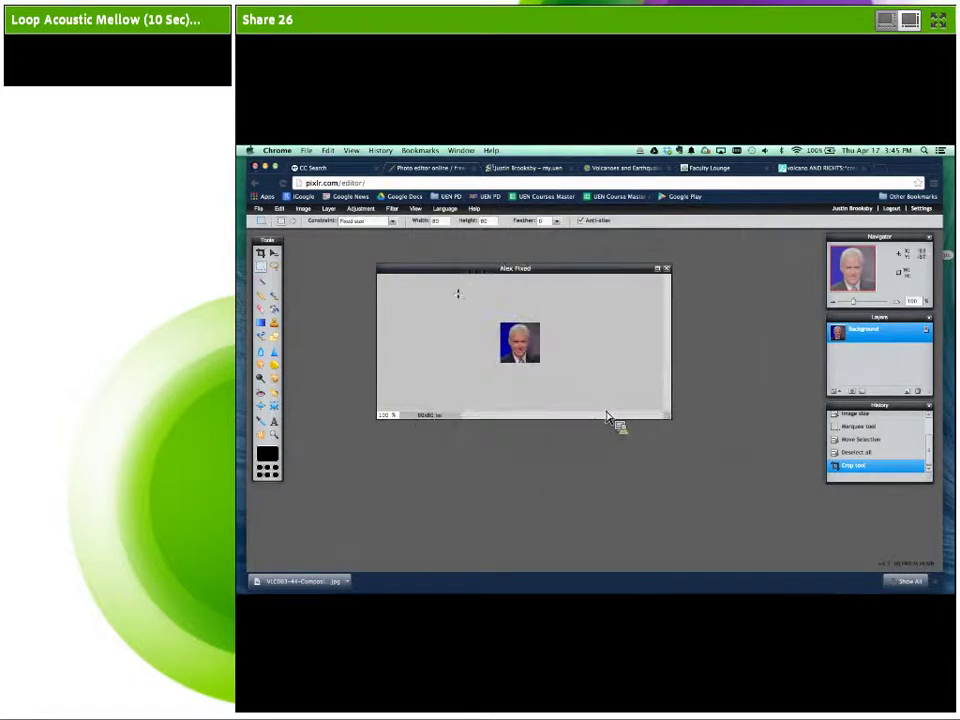
- Save a PNG copy of the image to the Alex folder of the Pixlr library, named Alex Fixed 2
{"action": "left_click", "coordinate": [259, 208]}
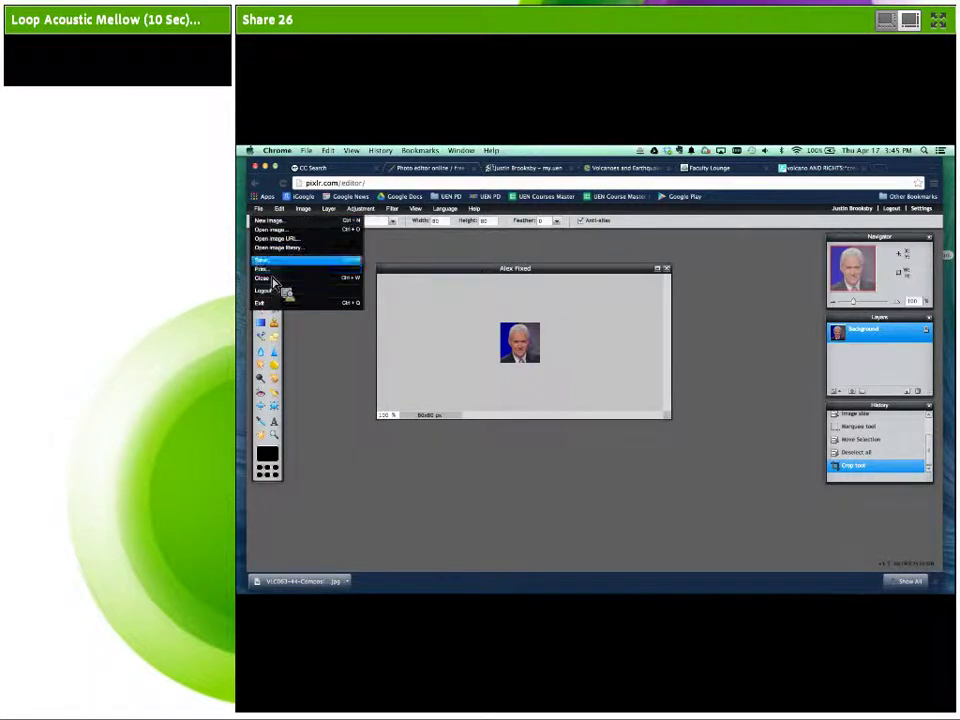
{"action": "left_click", "coordinate": [268, 260]}
{"action": "left_click", "coordinate": [481, 341]}
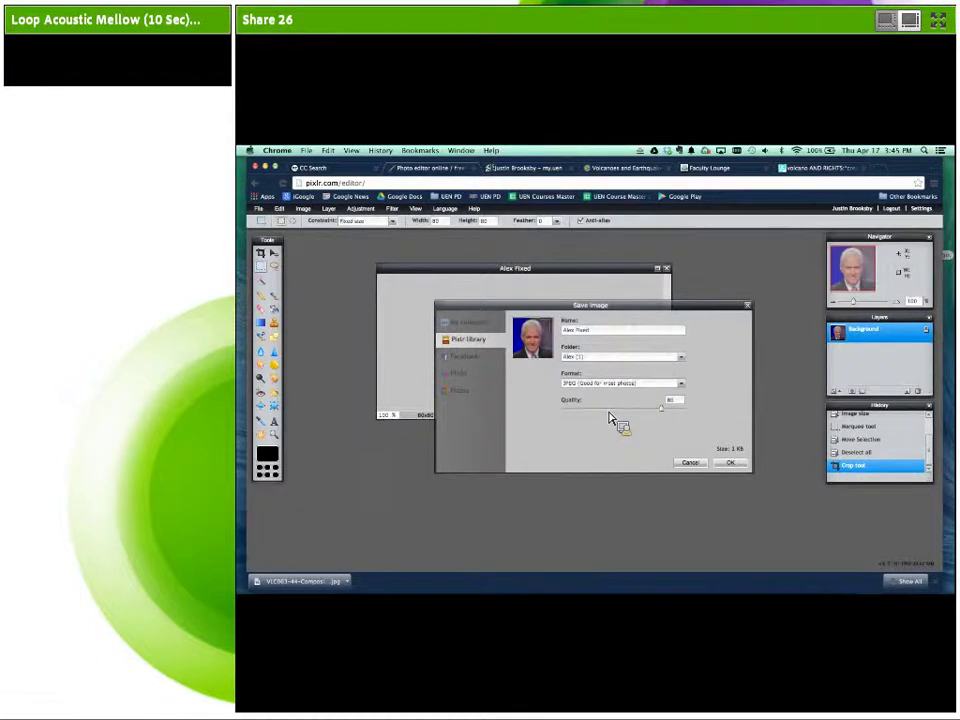
{"action": "left_click", "coordinate": [680, 384]}
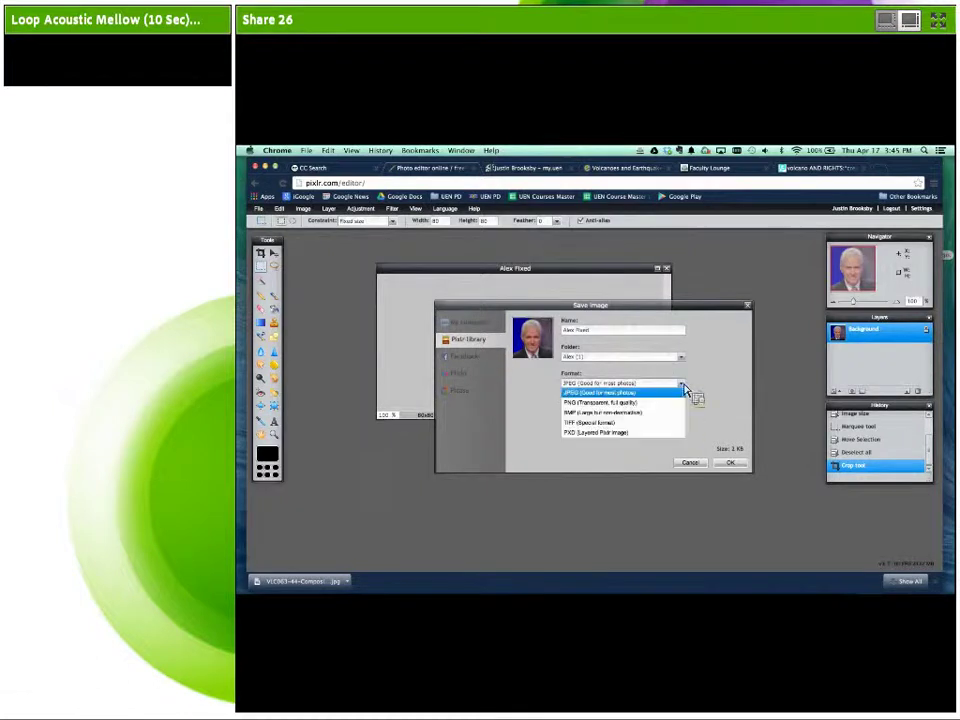
{"action": "left_click", "coordinate": [612, 405]}
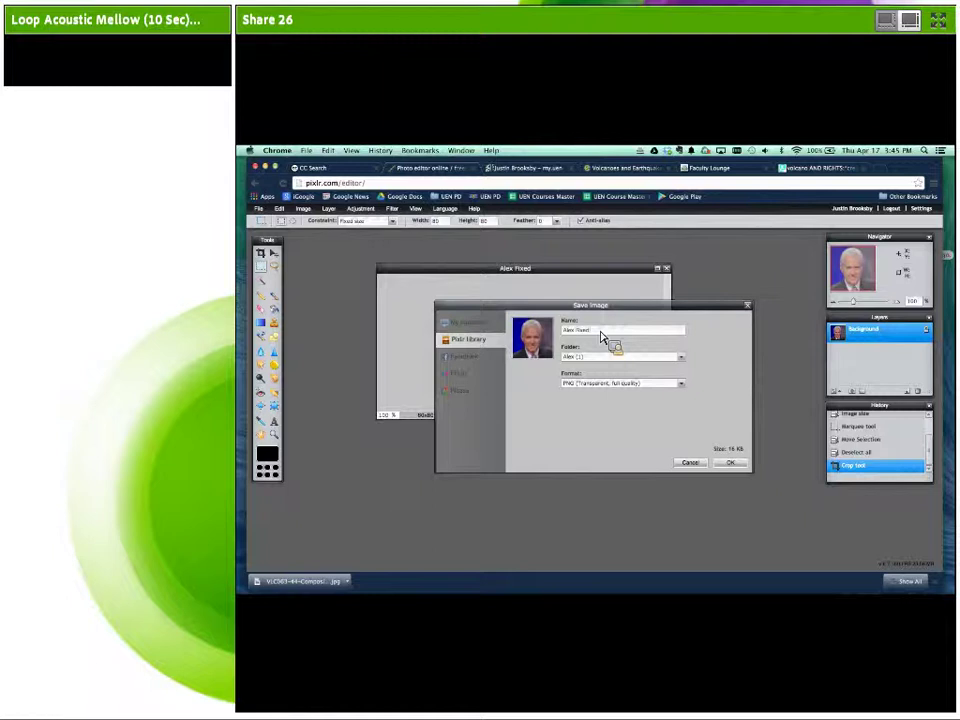
{"action": "left_click", "coordinate": [729, 462]}
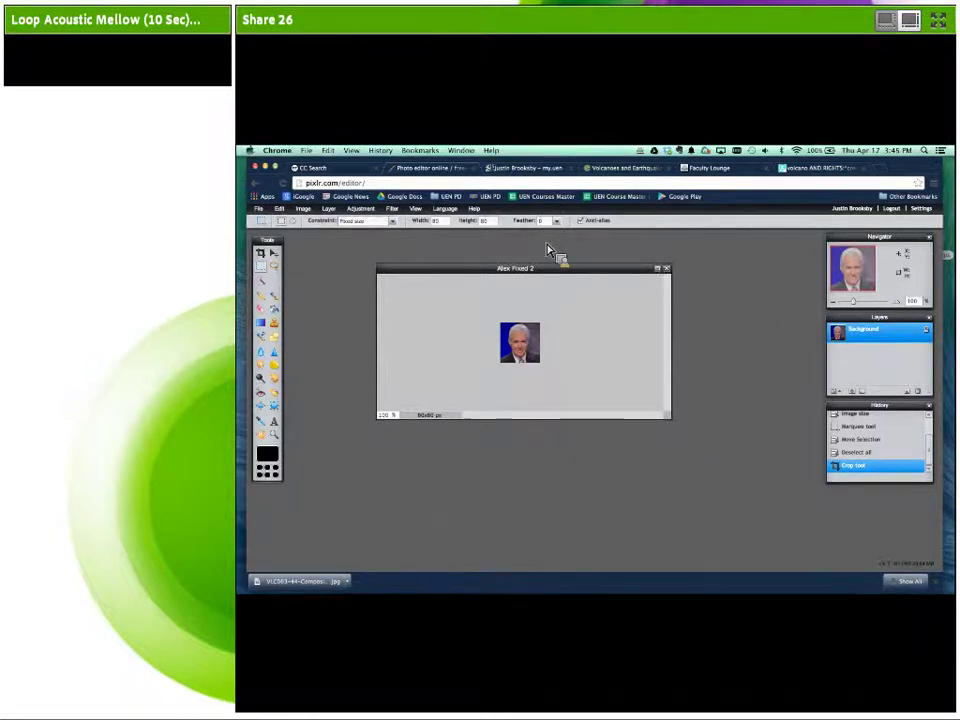
- Close the image without saving it again, and return to the pixlr.com home page
{"action": "left_click", "coordinate": [667, 269]}
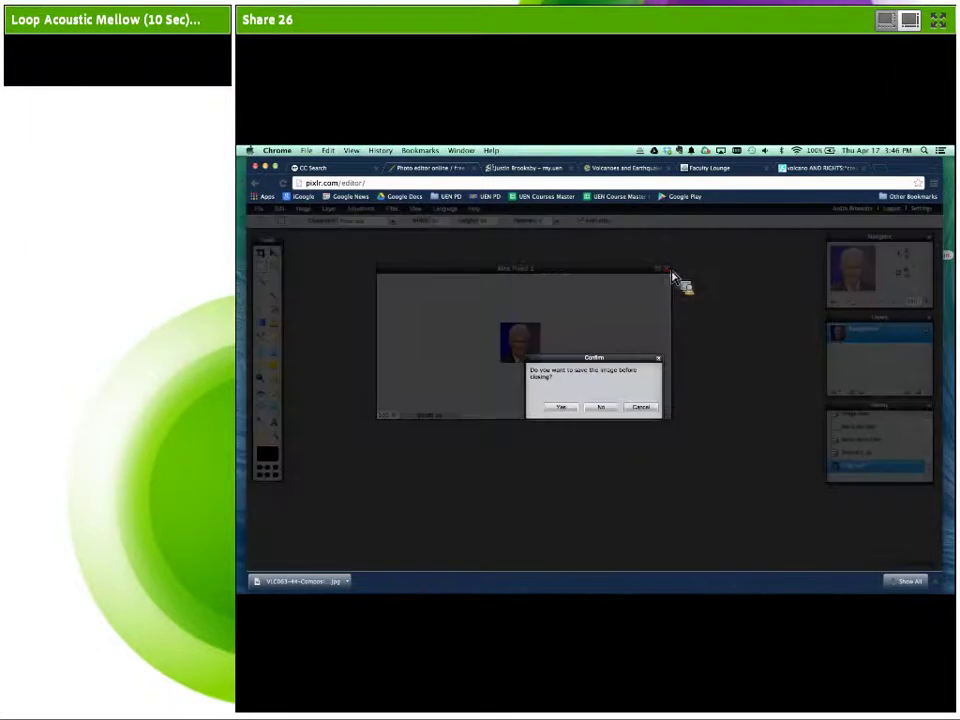
{"action": "left_click", "coordinate": [600, 407]}
{"action": "left_click", "coordinate": [385, 186]}
{"action": "key", "text": "BackSpace"}
{"action": "key", "text": "BackSpace"}
{"action": "key", "text": "BackSpace"}
{"action": "key", "text": "BackSpace"}
{"action": "key", "text": "BackSpace"}
{"action": "key", "text": "BackSpace"}
{"action": "key", "text": "BackSpace"}
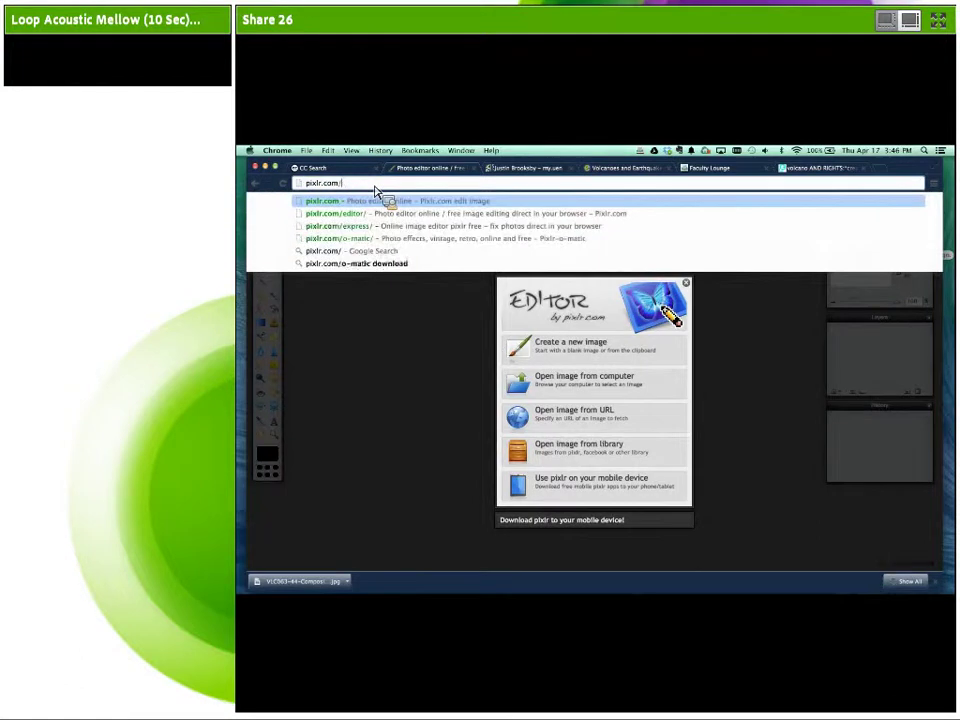
{"action": "key", "text": "Return"}
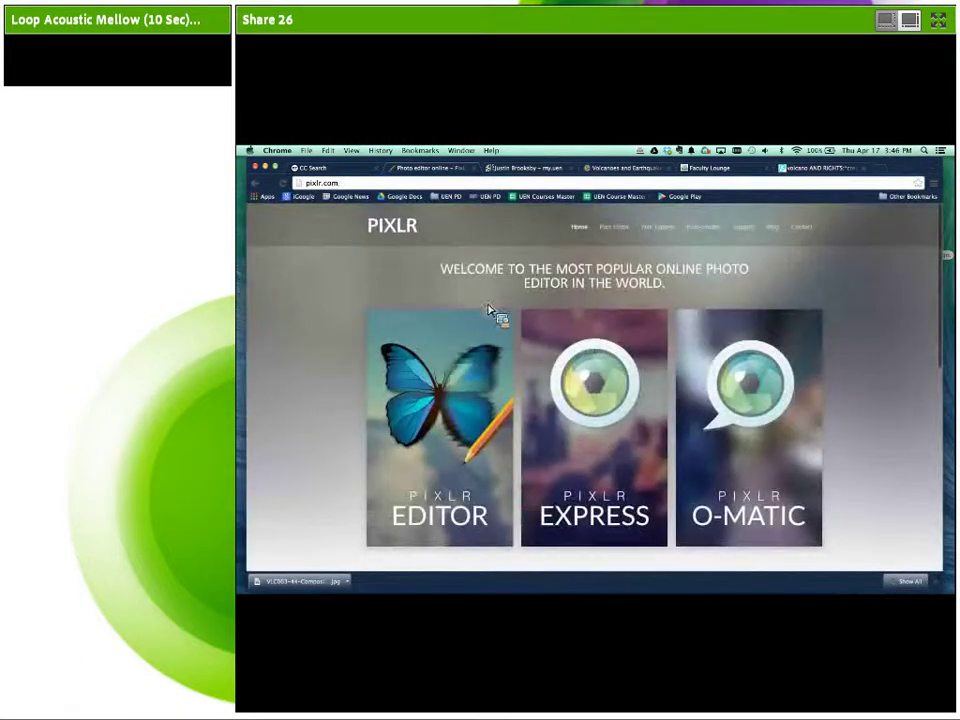
- Launch Pixlr Express and open Alex Wide.jpg from the Alex folder on the desktop
{"action": "left_click", "coordinate": [604, 437]}
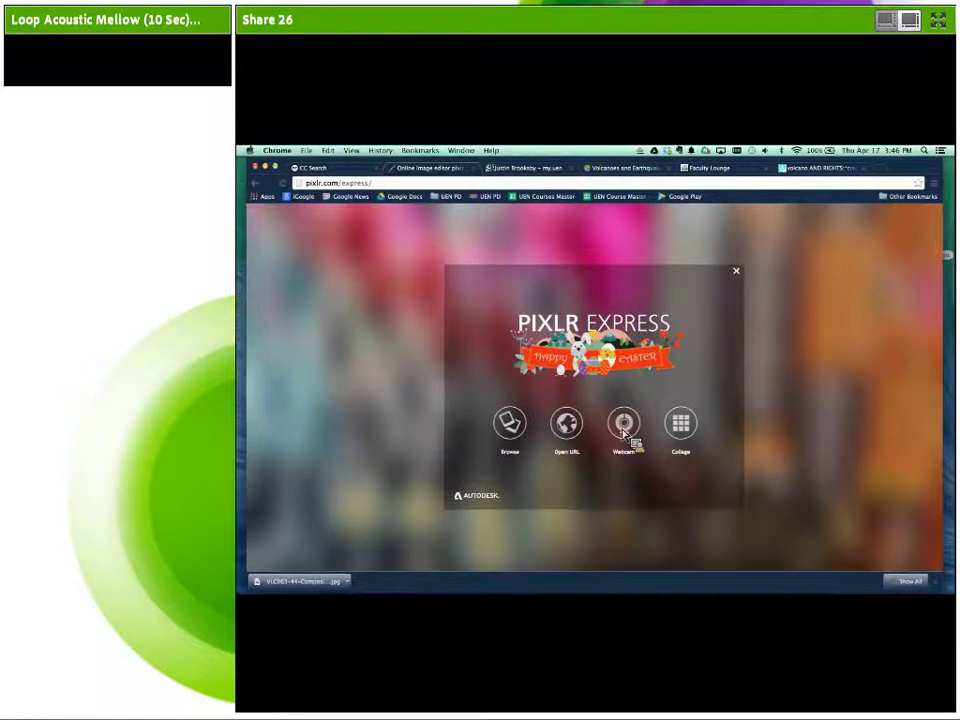
{"action": "left_click", "coordinate": [518, 424]}
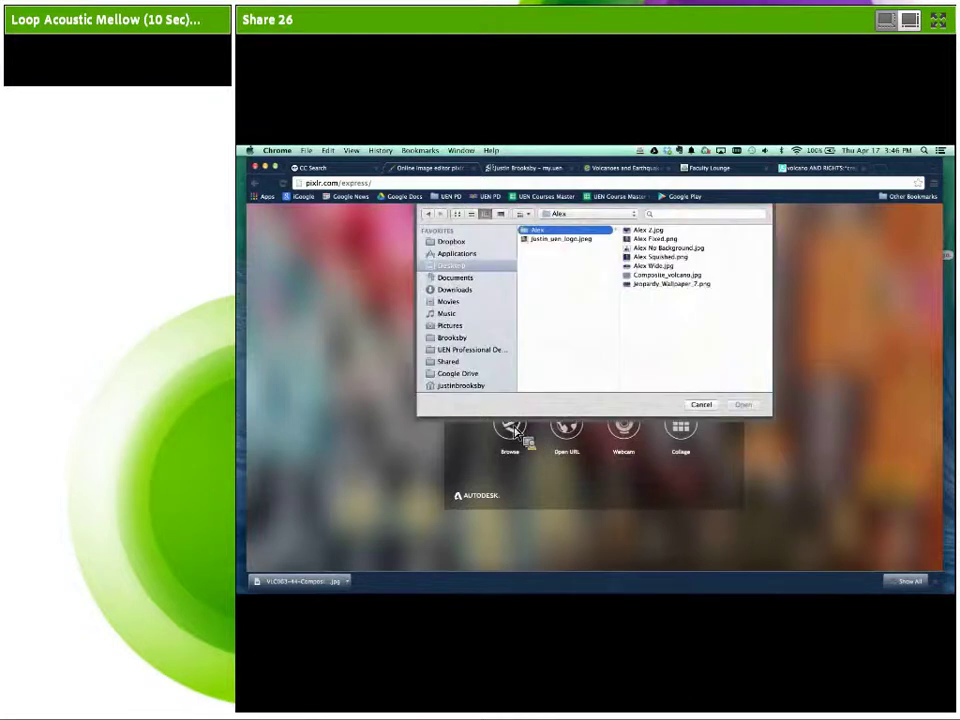
{"action": "left_click", "coordinate": [652, 265]}
{"action": "left_click", "coordinate": [745, 404]}
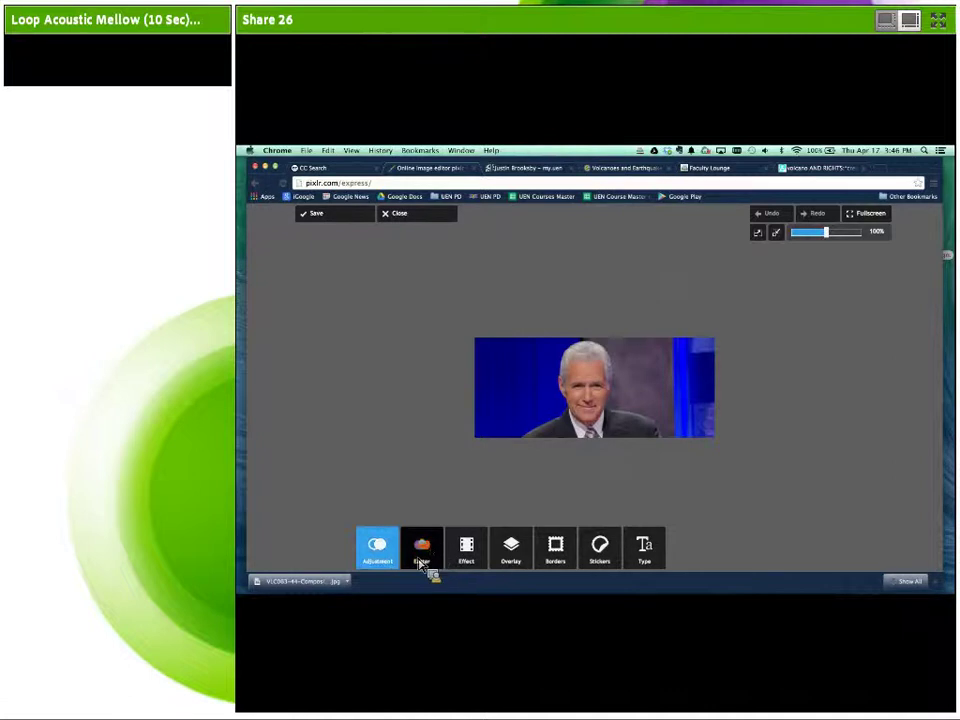
- Crop the image to a 1:1 square of 200 by 200 pixels centred on the man's face
{"action": "left_click", "coordinate": [388, 557]}
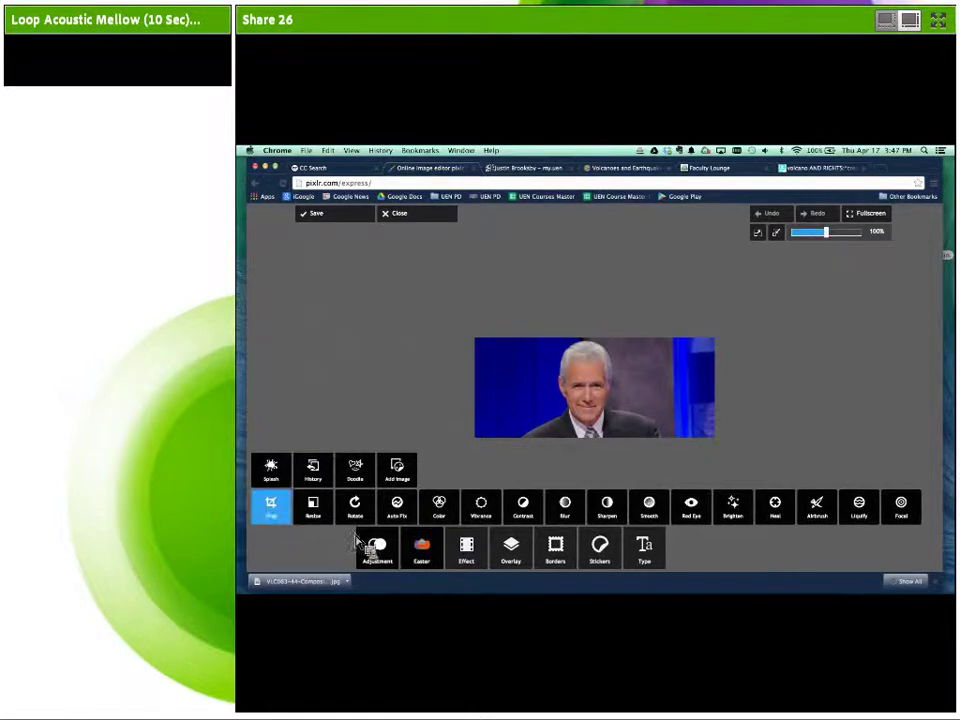
{"action": "left_click", "coordinate": [282, 516]}
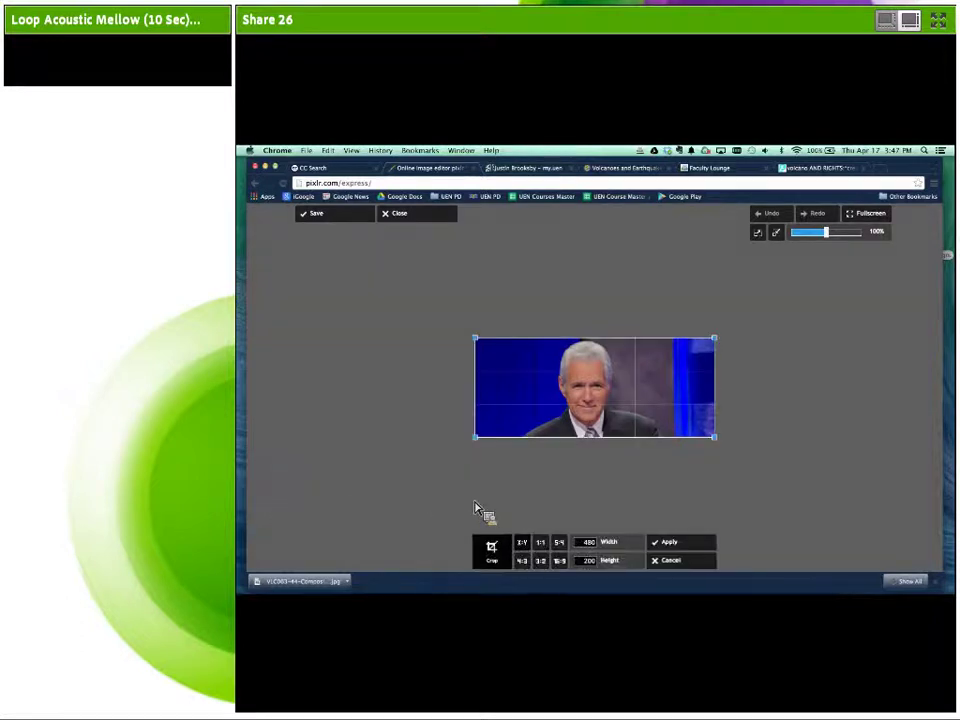
{"action": "left_click", "coordinate": [540, 542]}
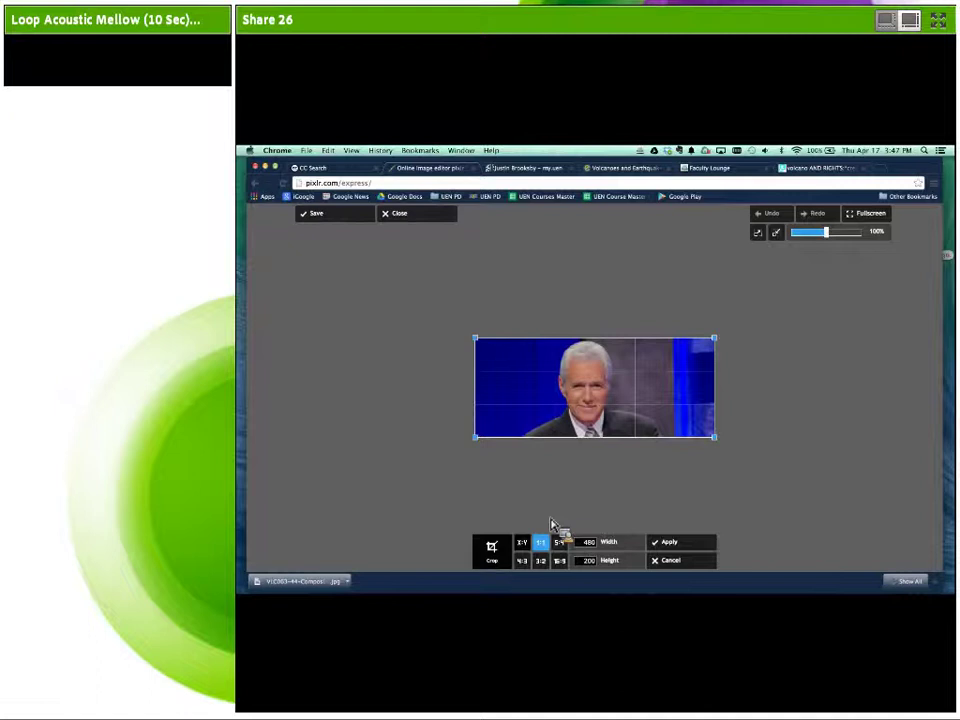
{"action": "left_click", "coordinate": [540, 561]}
{"action": "left_click", "coordinate": [540, 543]}
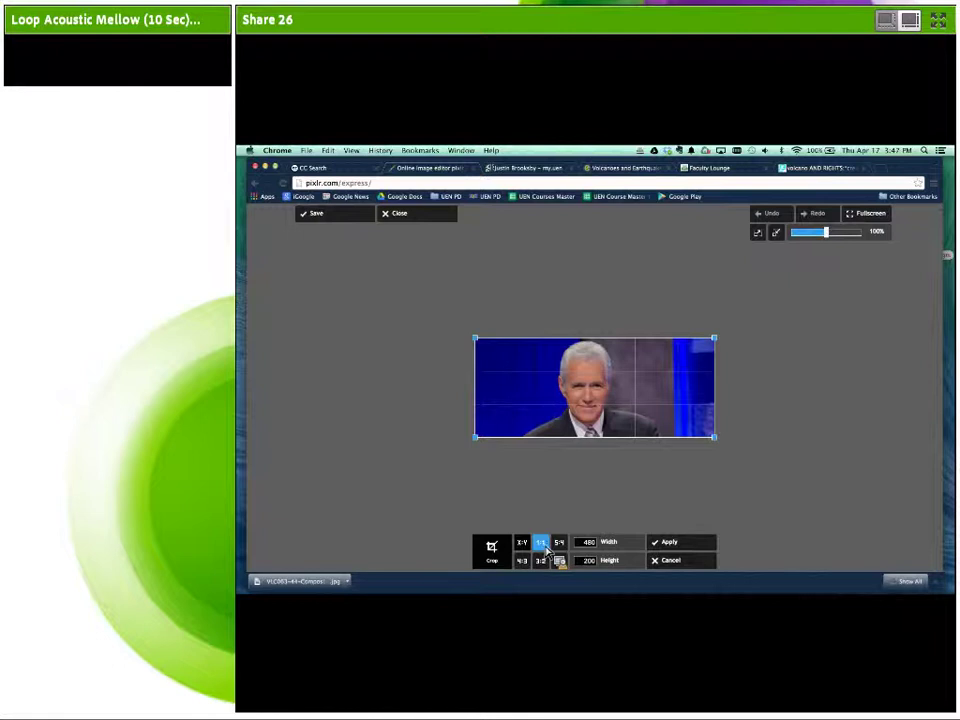
{"action": "left_click", "coordinate": [543, 545]}
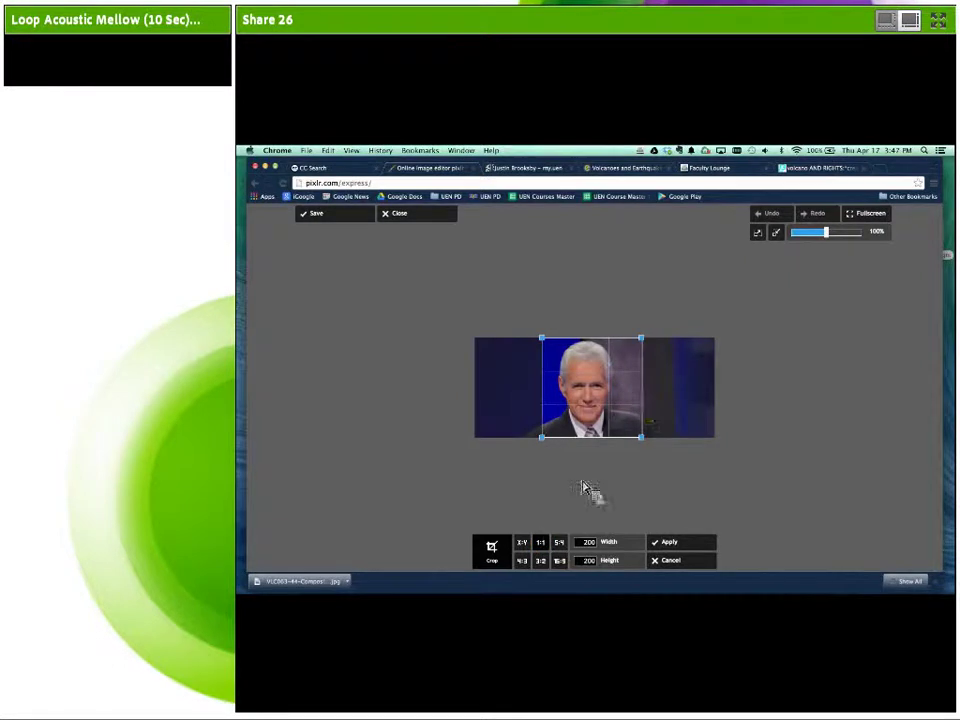
{"action": "mouse_move", "coordinate": [639, 407]}
{"action": "left_mouse_down"}
{"action": "mouse_move", "coordinate": [623, 400]}
{"action": "mouse_move", "coordinate": [623, 420]}
{"action": "left_mouse_up"}
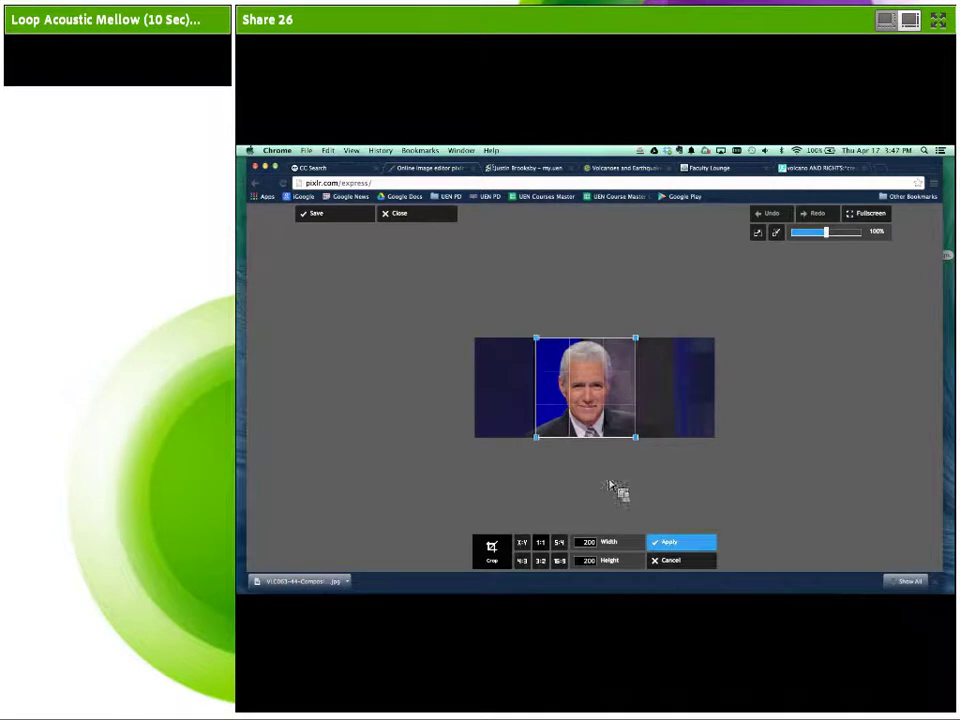
{"action": "left_click", "coordinate": [679, 547]}
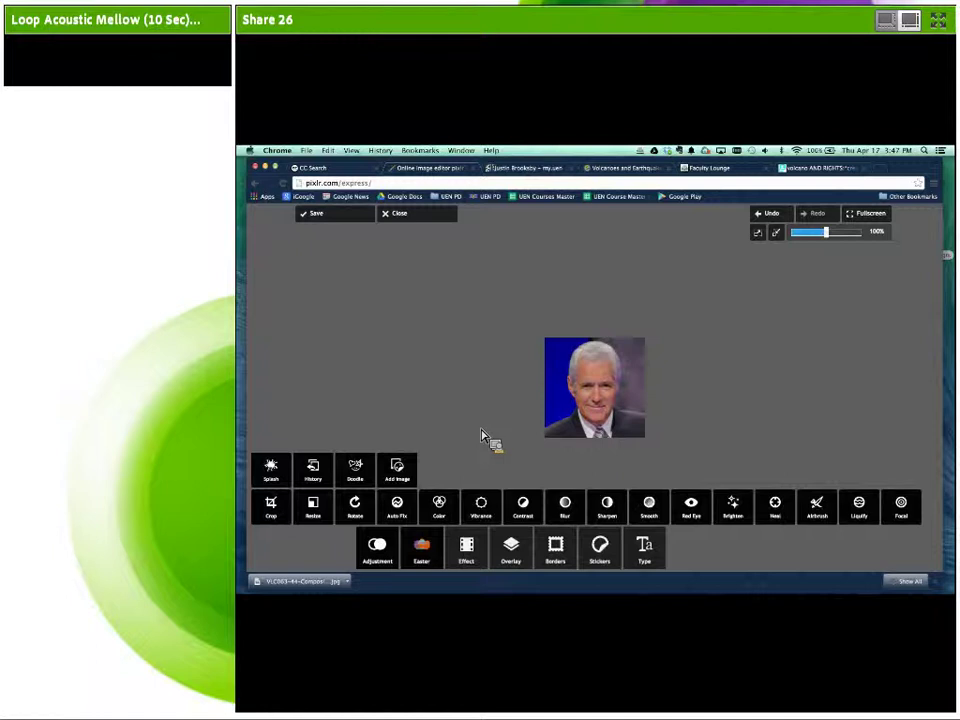
- Resize the cropped image to 80 pixels wide, keeping its proportions
{"action": "left_click", "coordinate": [314, 507]}
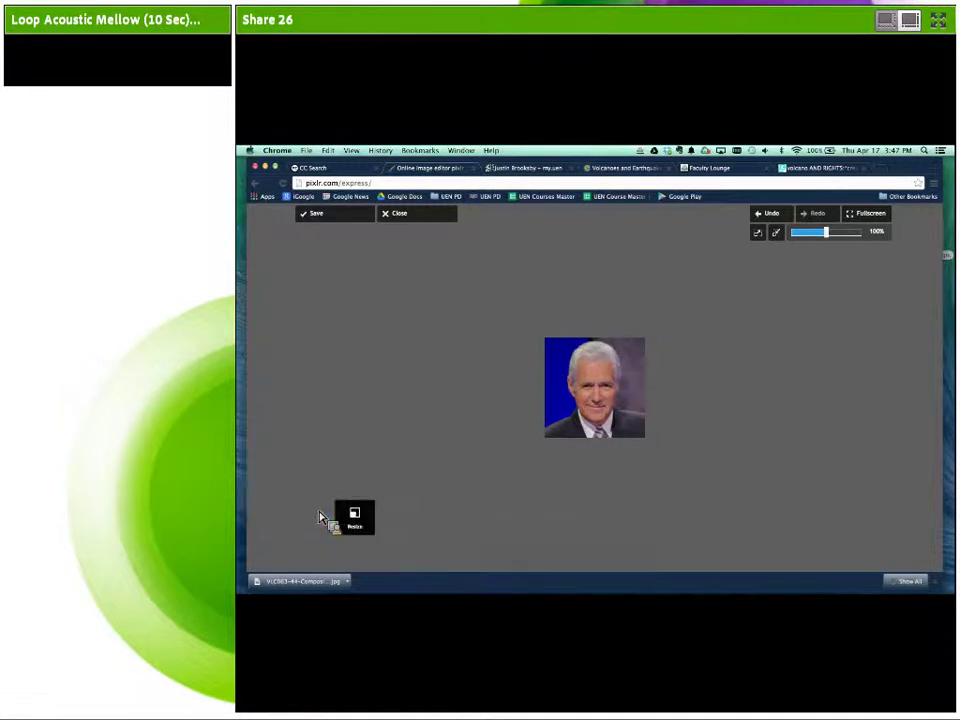
{"action": "left_click", "coordinate": [530, 541]}
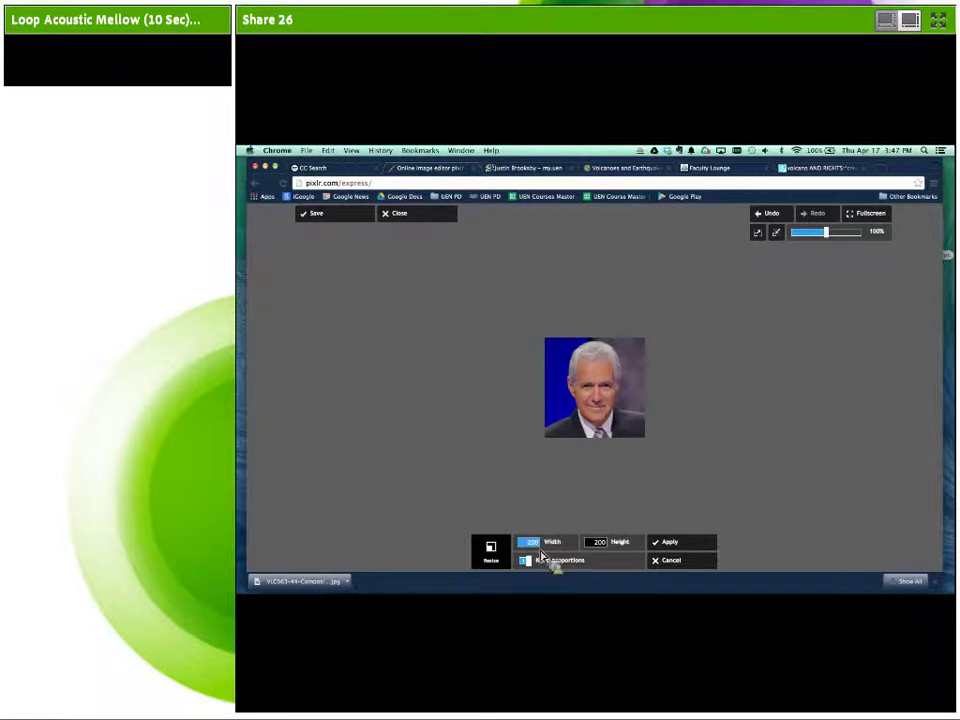
{"action": "type", "text": "80"}
{"action": "key", "text": "Tab"}
{"action": "left_click", "coordinate": [672, 544]}
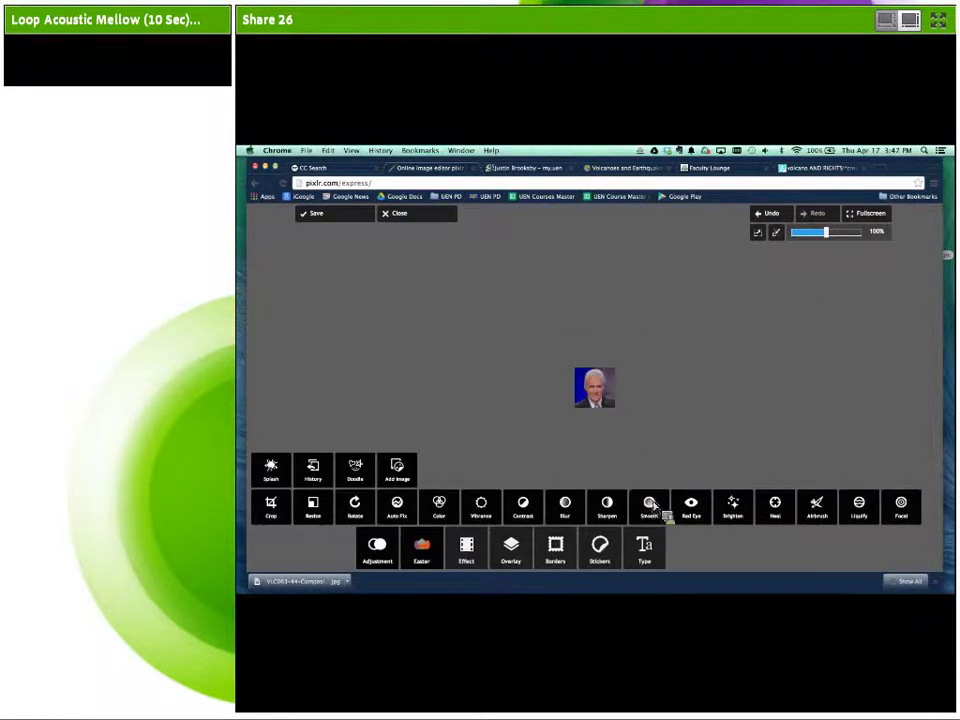
- Save the resized image to the Alex folder on the desktop as Alex Wide 3
{"action": "left_click", "coordinate": [360, 218]}
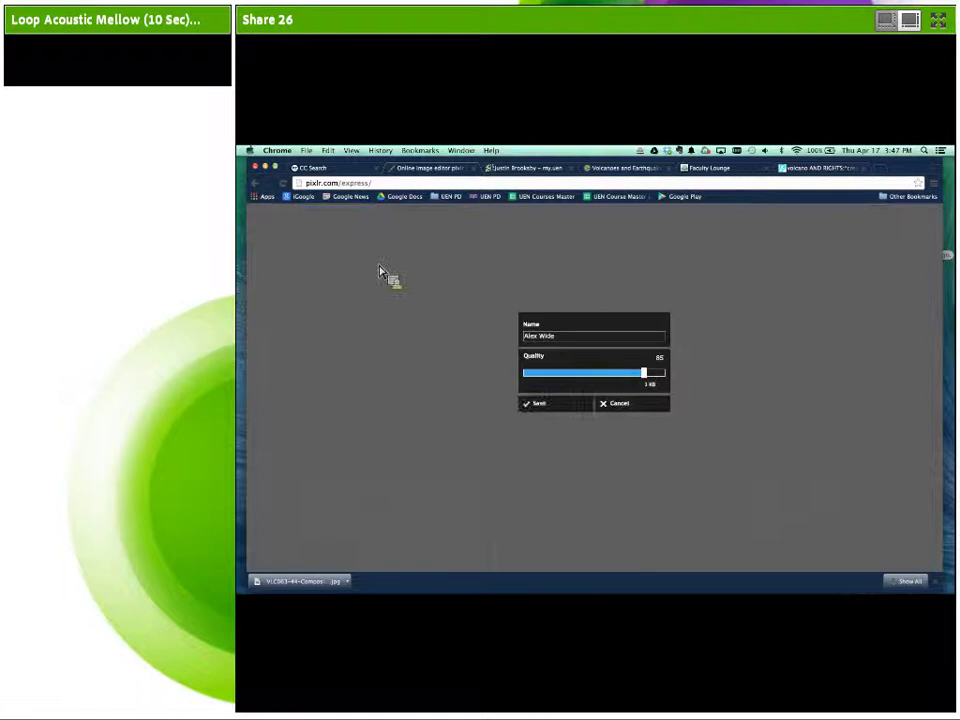
{"action": "left_click", "coordinate": [556, 406]}
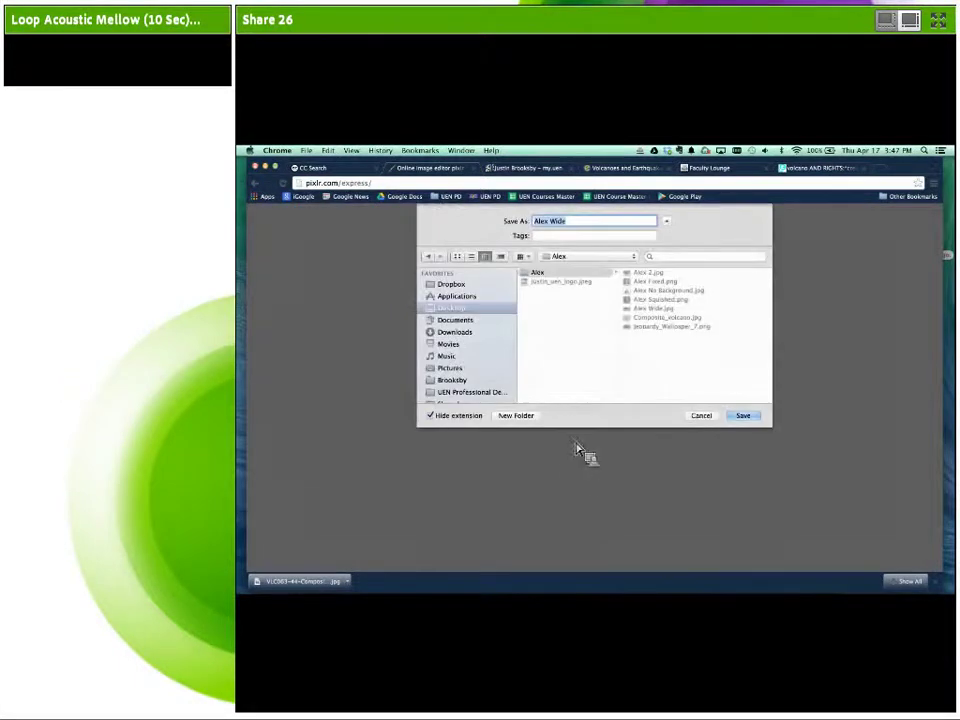
{"action": "left_click", "coordinate": [580, 227]}
{"action": "type", "text": "3"}
{"action": "left_click", "coordinate": [743, 415]}
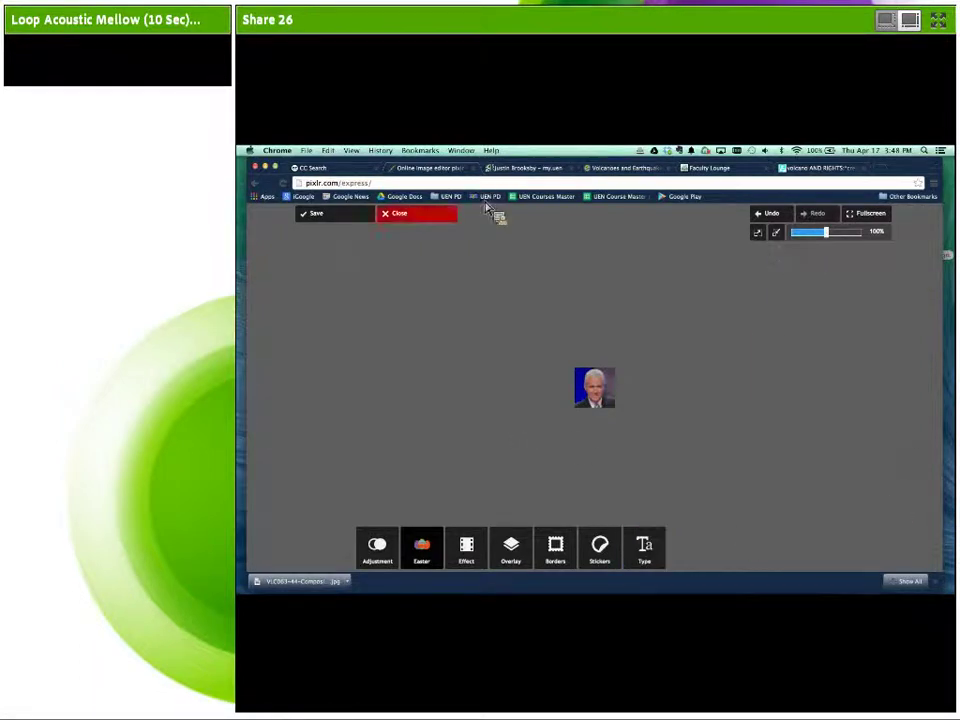
- Close the current image and open Alex No Background.jpg from the Alex folder in Pixlr Express
{"action": "left_click", "coordinate": [415, 214]}
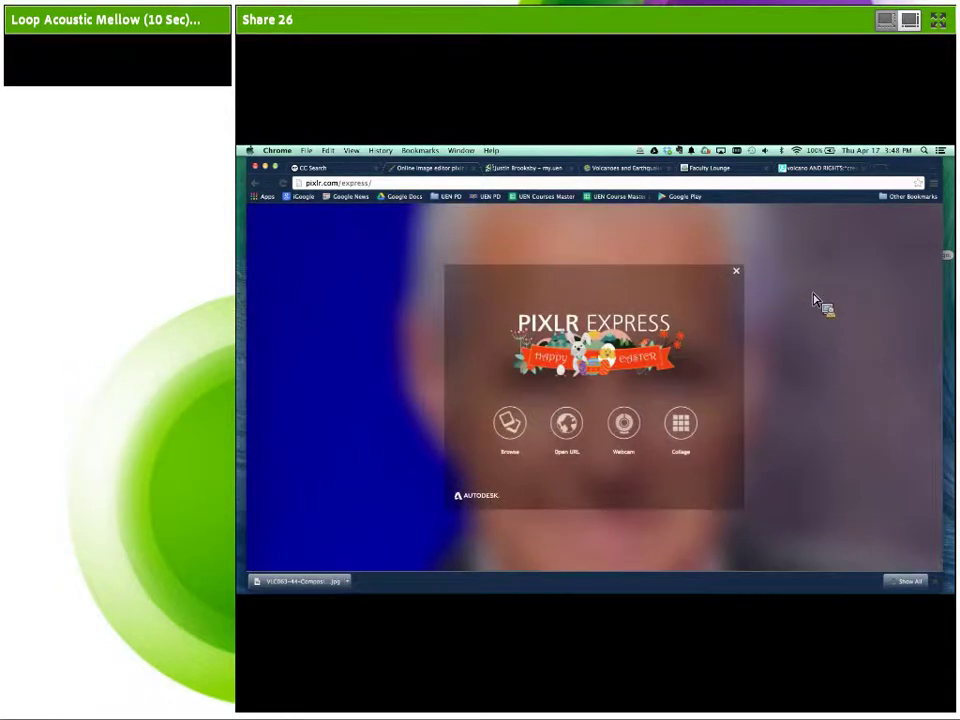
{"action": "left_click", "coordinate": [512, 426]}
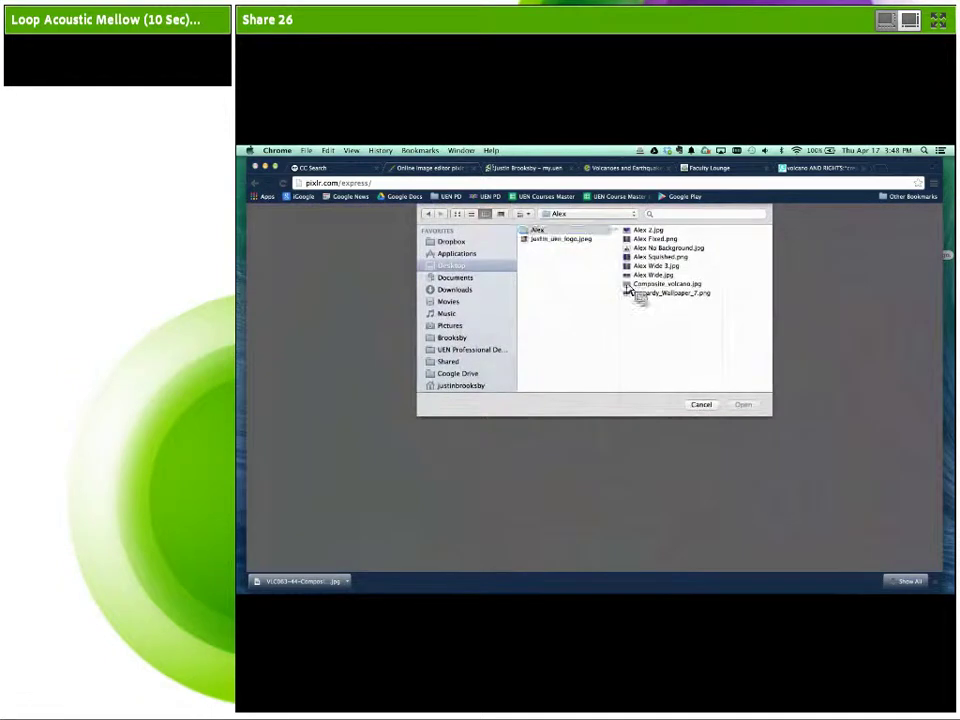
{"action": "left_click", "coordinate": [648, 248]}
{"action": "left_click", "coordinate": [744, 405]}
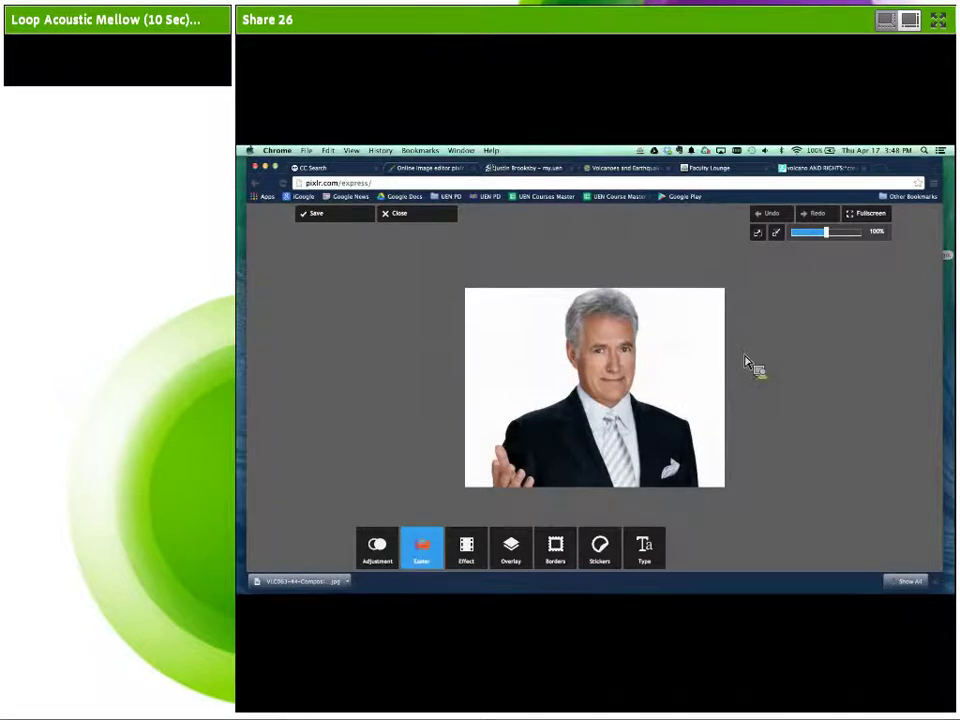
- Add the Easter Carrot sticker, shrunk and rotated so that it sticks out of the man's mouth
{"action": "left_click", "coordinate": [422, 548]}
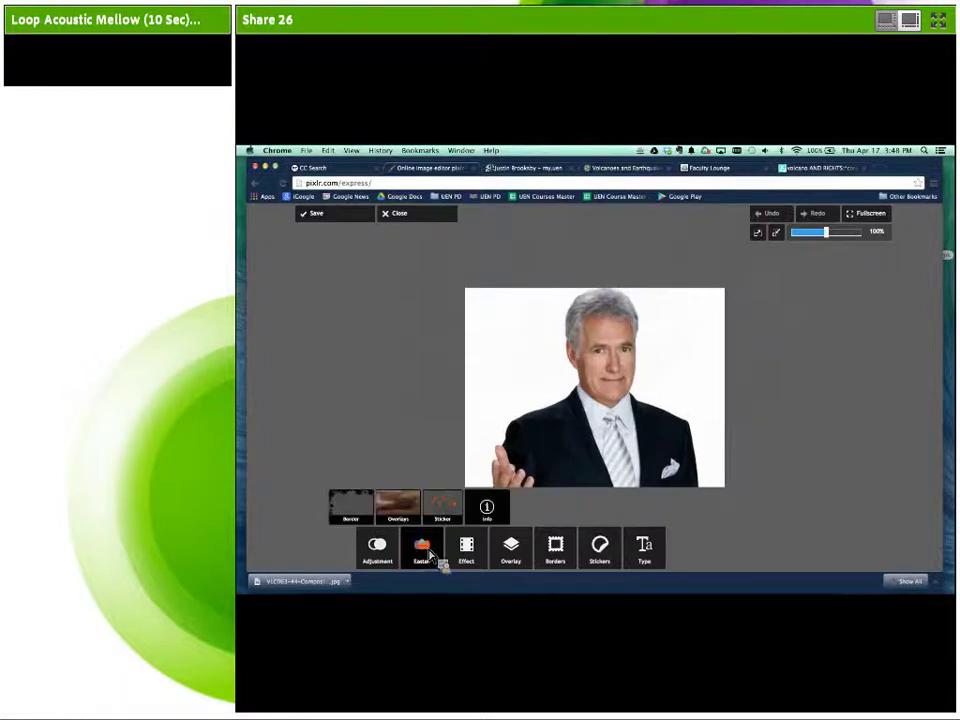
{"action": "left_click", "coordinate": [442, 510]}
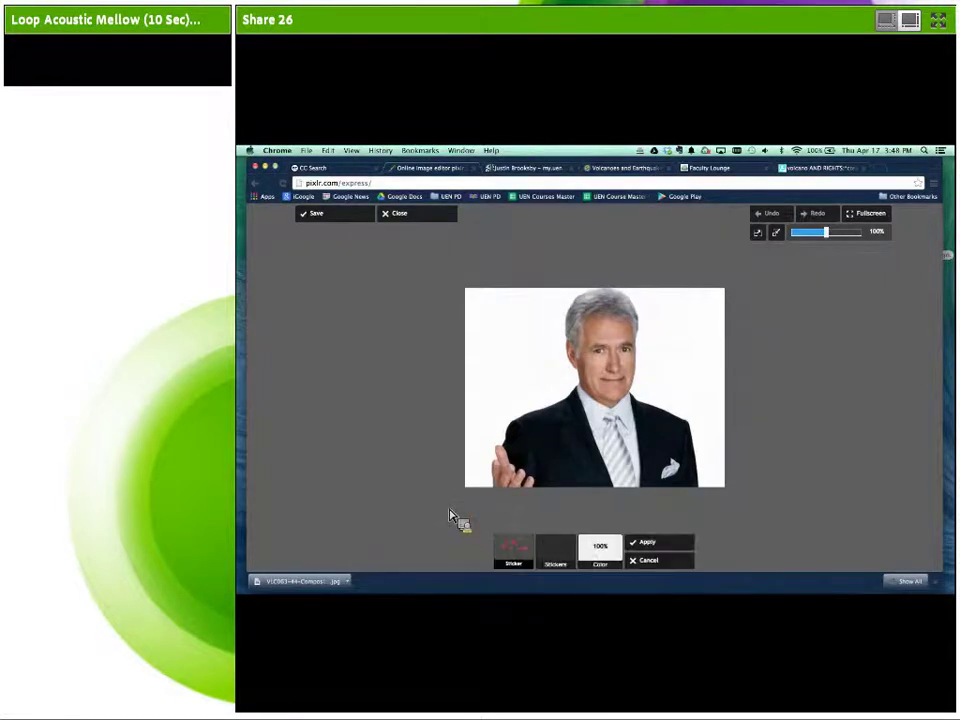
{"action": "left_click", "coordinate": [554, 406]}
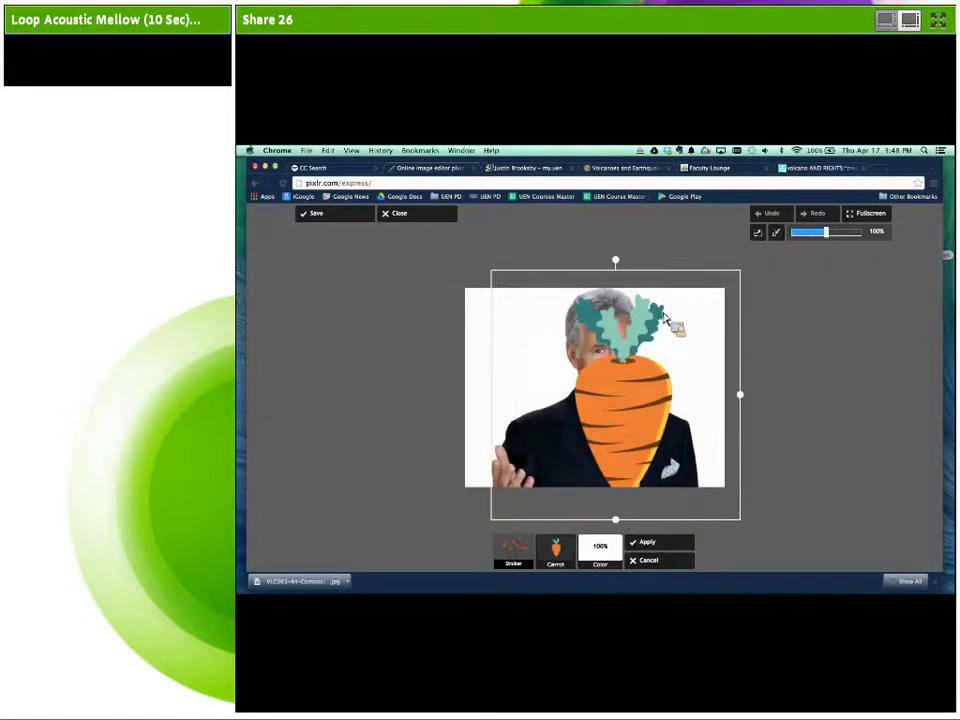
{"action": "left_click_drag", "start_coordinate": [686, 480], "coordinate": [681, 318]}
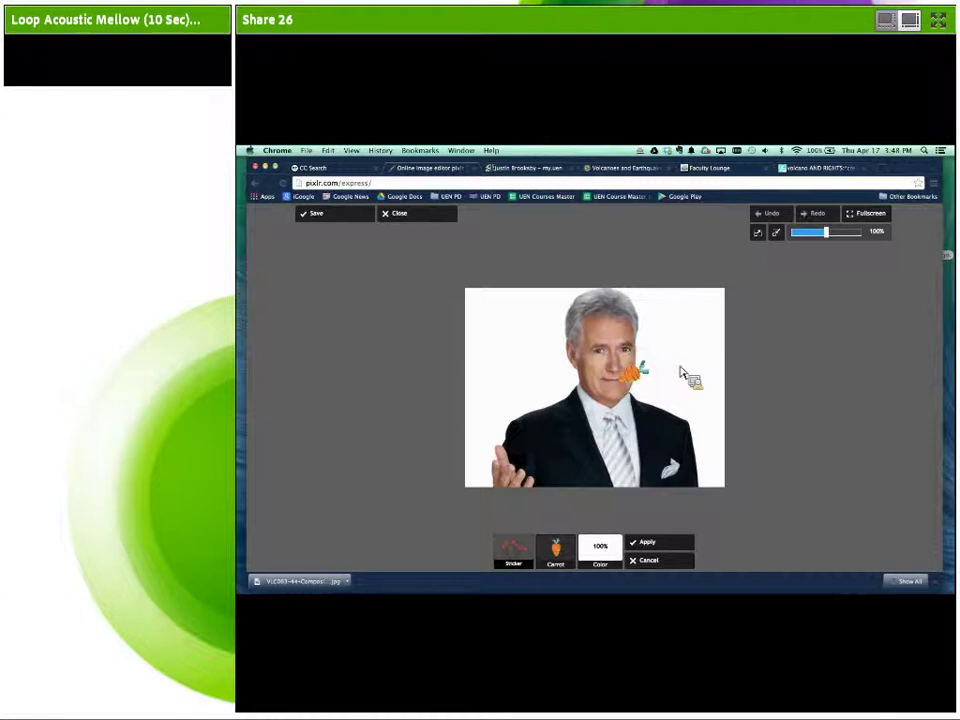
{"action": "left_click", "coordinate": [648, 542]}
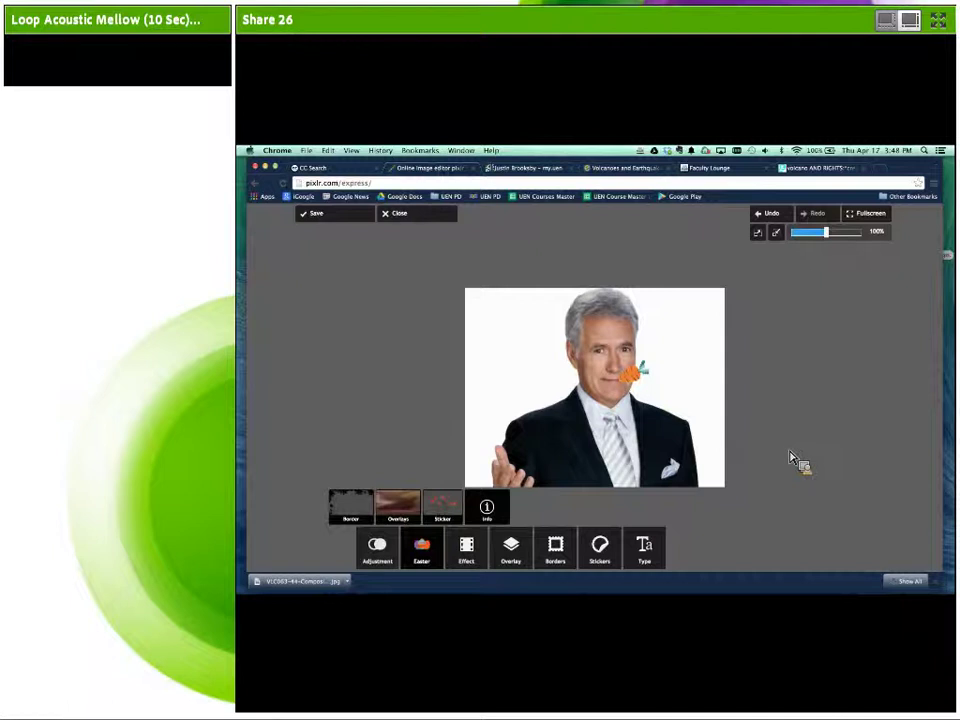
{"action": "left_click", "coordinate": [604, 549]}
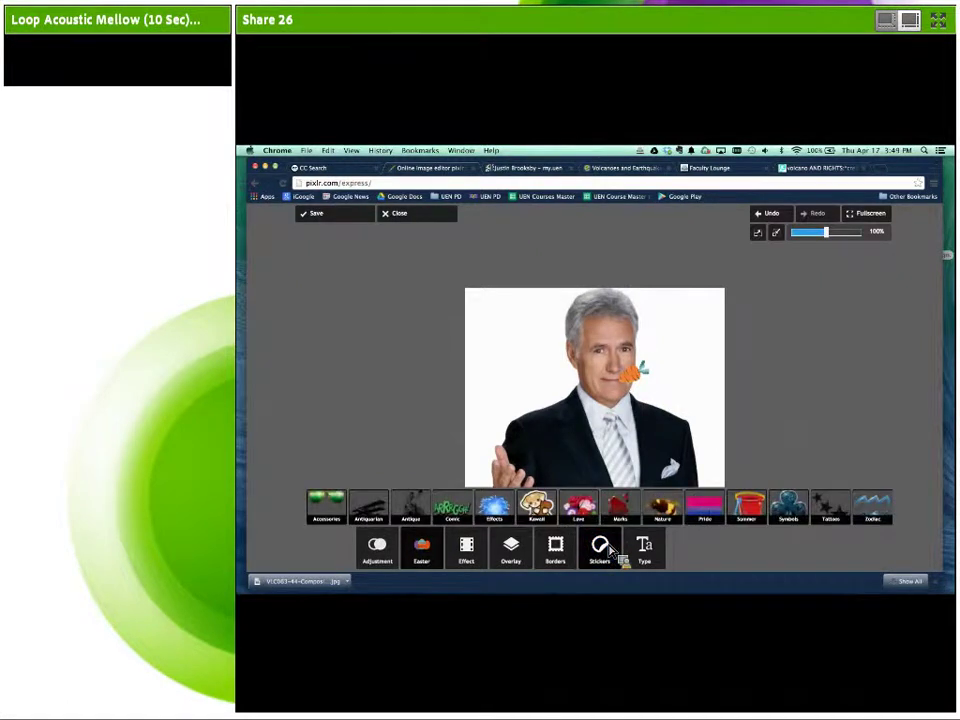
{"action": "left_click", "coordinate": [658, 560]}
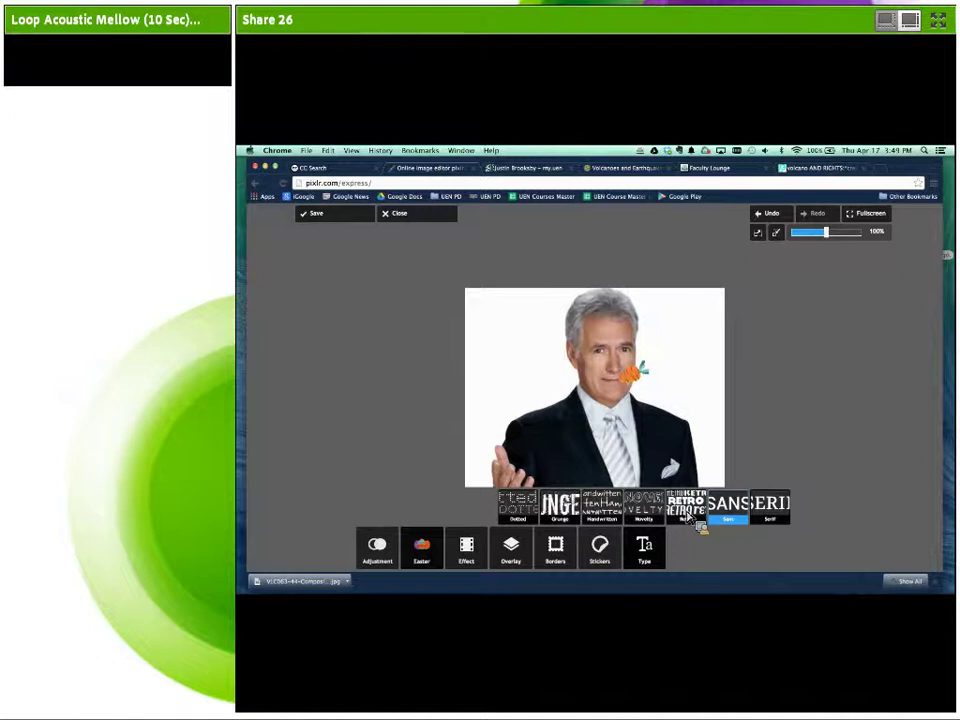
{"action": "left_click", "coordinate": [730, 512]}
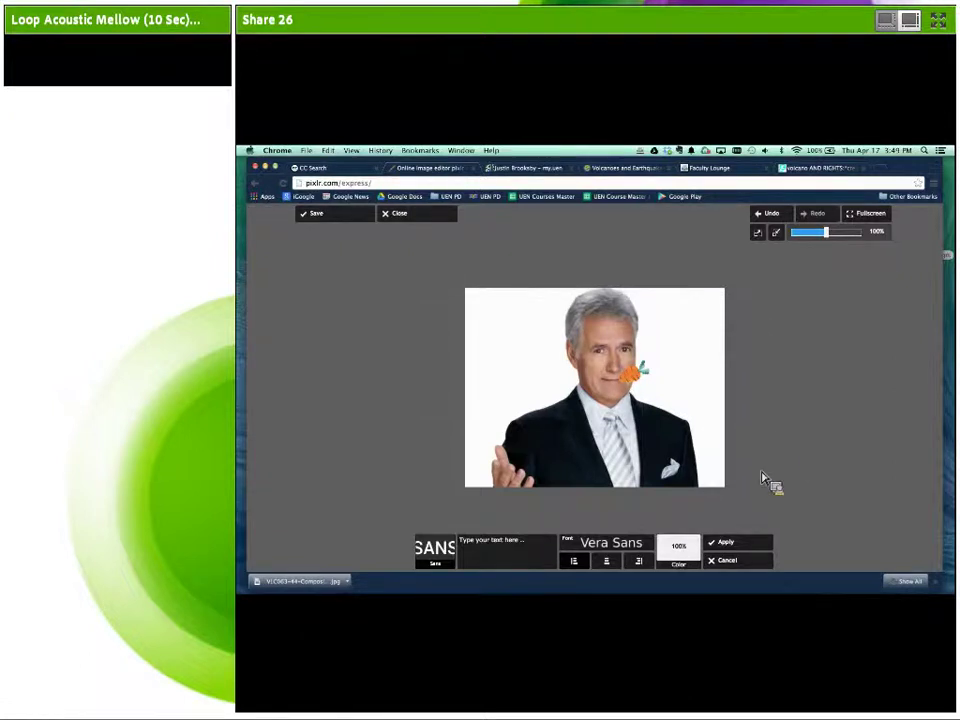
{"action": "left_click", "coordinate": [738, 562]}
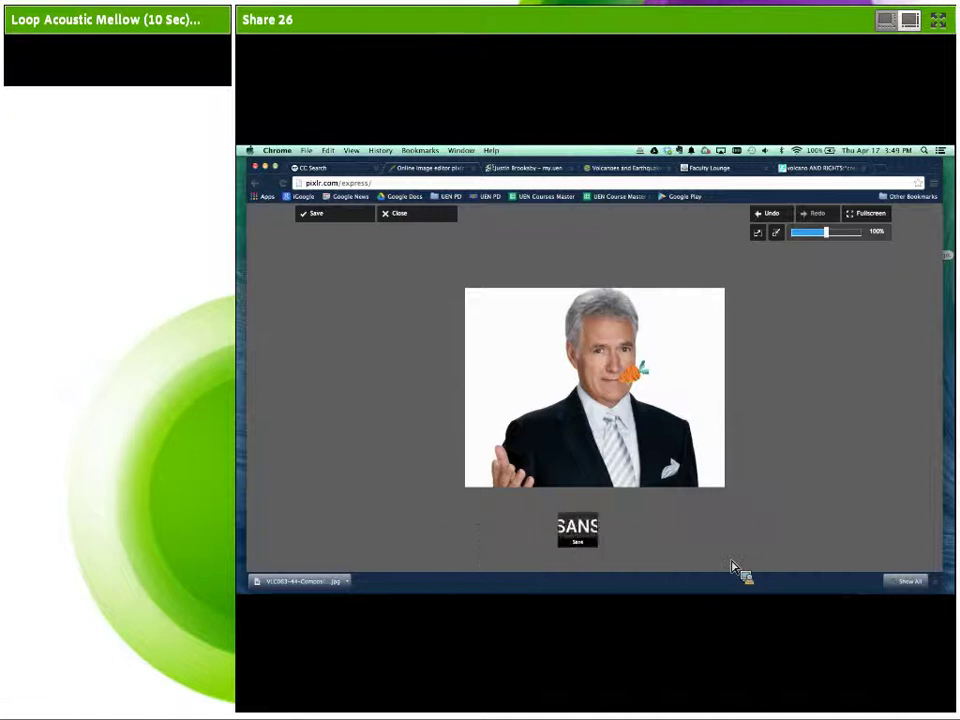
- Close the carrot-sticker image without saving it and return to the pixlr.com home page
{"action": "left_click", "coordinate": [408, 218]}
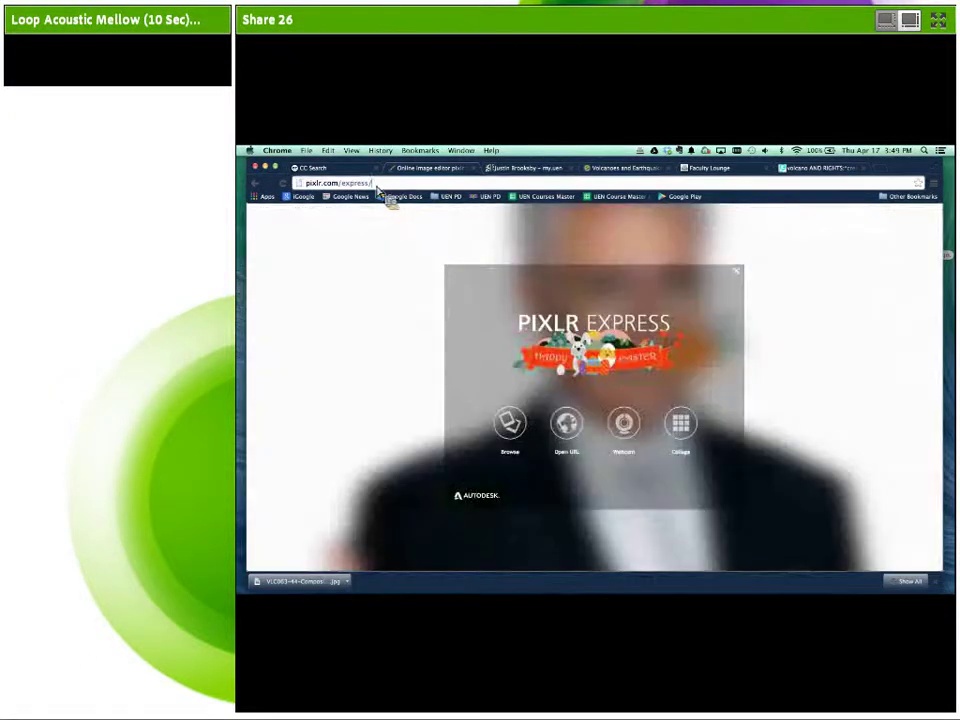
{"action": "left_click", "coordinate": [380, 186]}
{"action": "key", "text": "BackSpace"}
{"action": "key", "text": "BackSpace"}
{"action": "key", "text": "BackSpace"}
{"action": "key", "text": "BackSpace"}
{"action": "key", "text": "BackSpace"}
{"action": "key", "text": "BackSpace"}
{"action": "key", "text": "BackSpace"}
{"action": "key", "text": "BackSpace"}
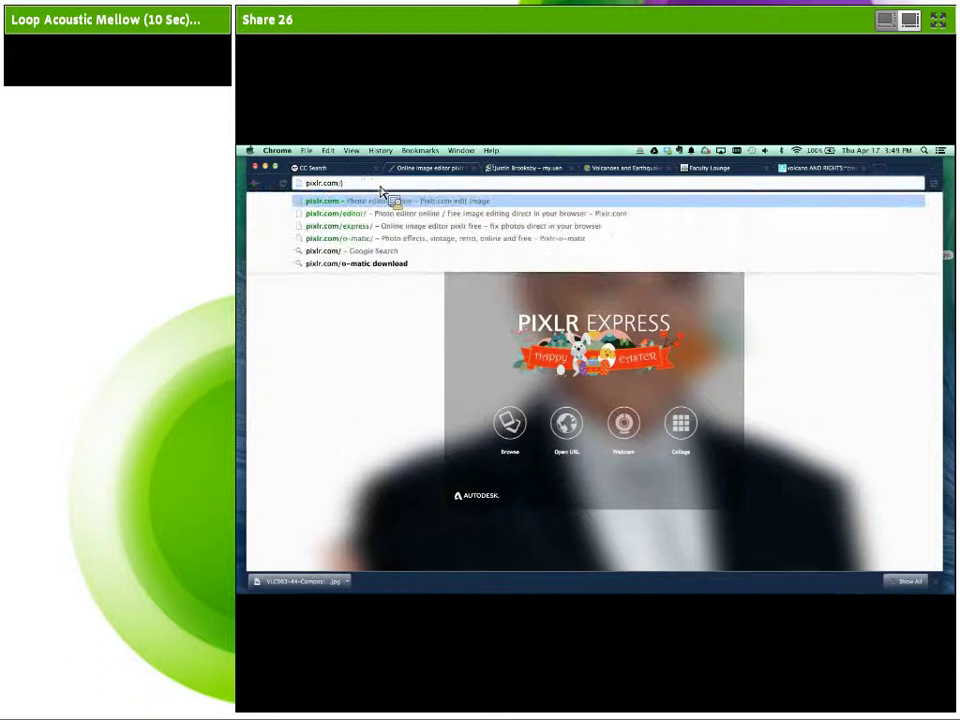
{"action": "key", "text": "Return"}
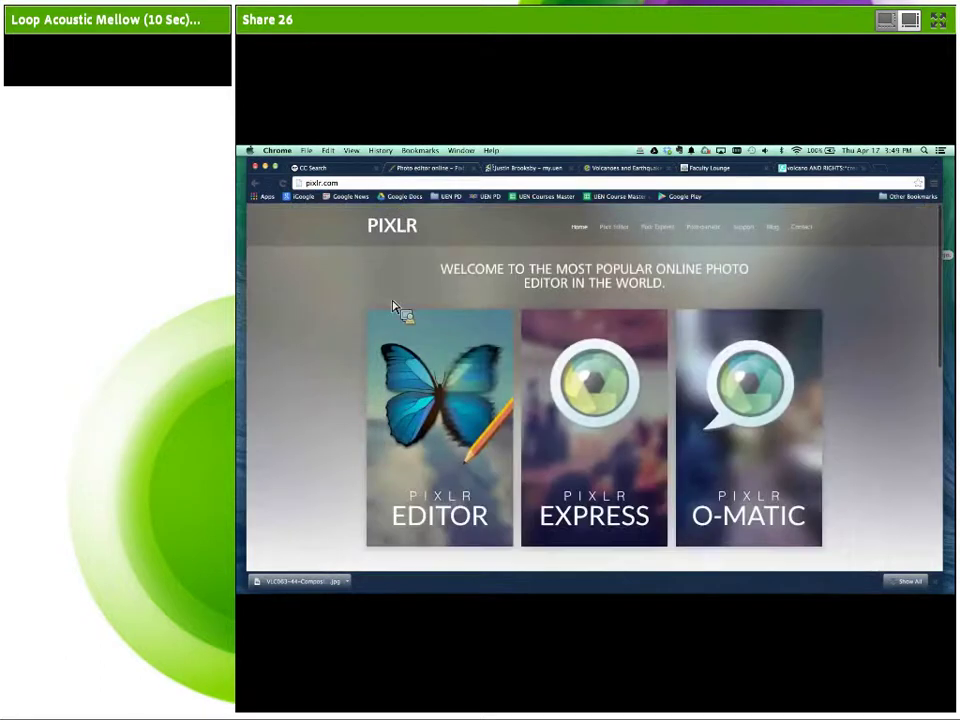
- Launch Pixlr Editor and open Jeopardy_Wallpaper_7.png from the Alex folder on the computer
{"action": "left_click", "coordinate": [450, 428]}
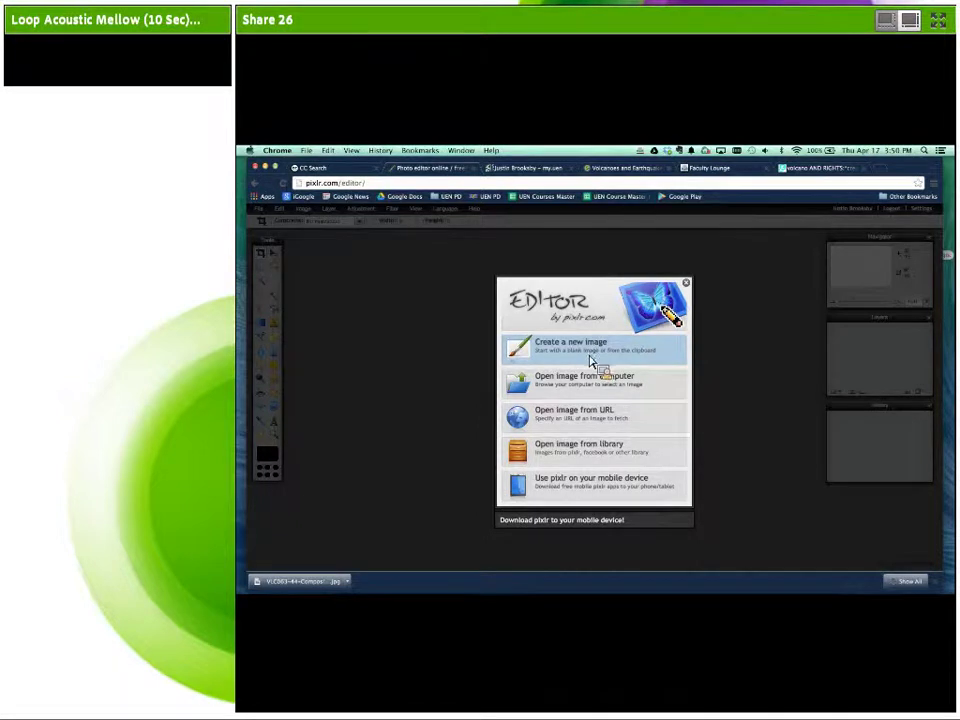
{"action": "left_click", "coordinate": [584, 392]}
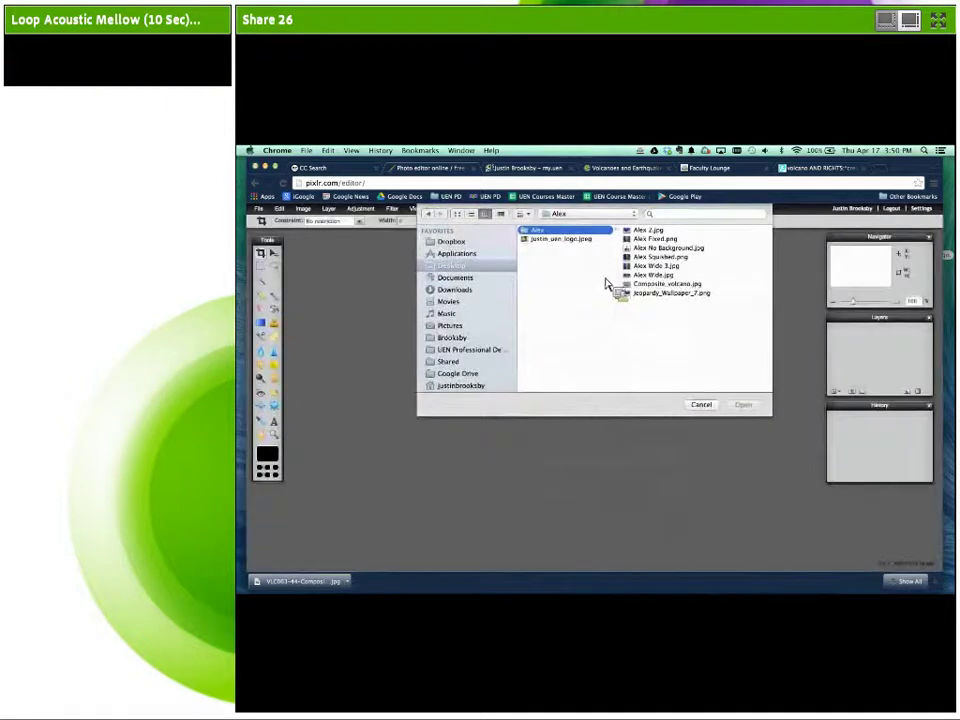
{"action": "left_click", "coordinate": [649, 295]}
{"action": "left_click", "coordinate": [741, 405]}
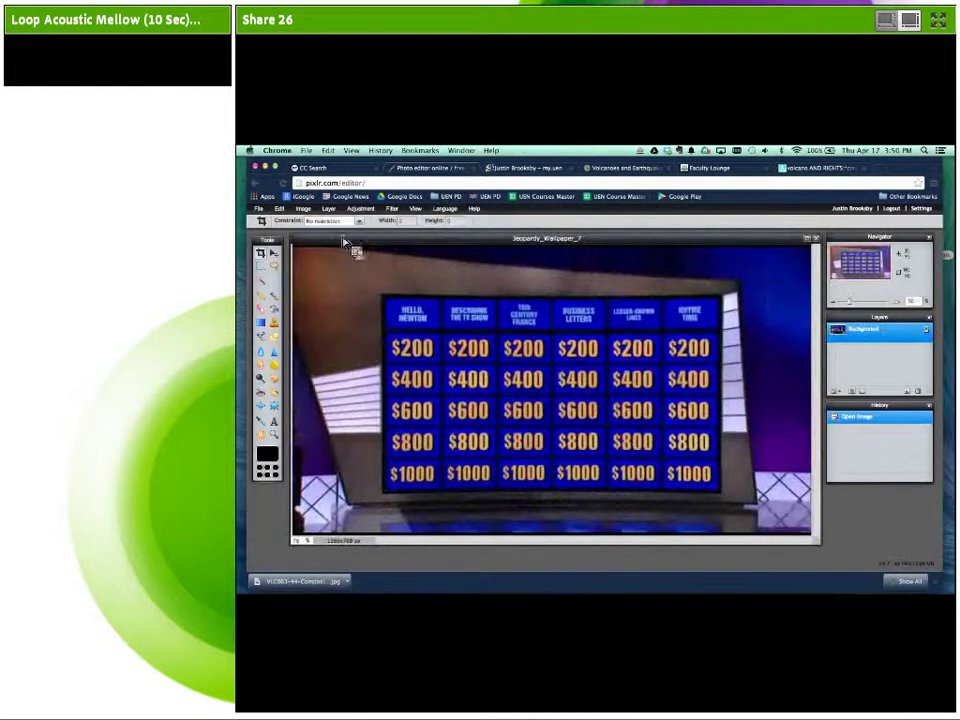
- Open Alex No Background.jpg as a second image alongside the Jeopardy wallpaper
{"action": "left_click", "coordinate": [259, 208]}
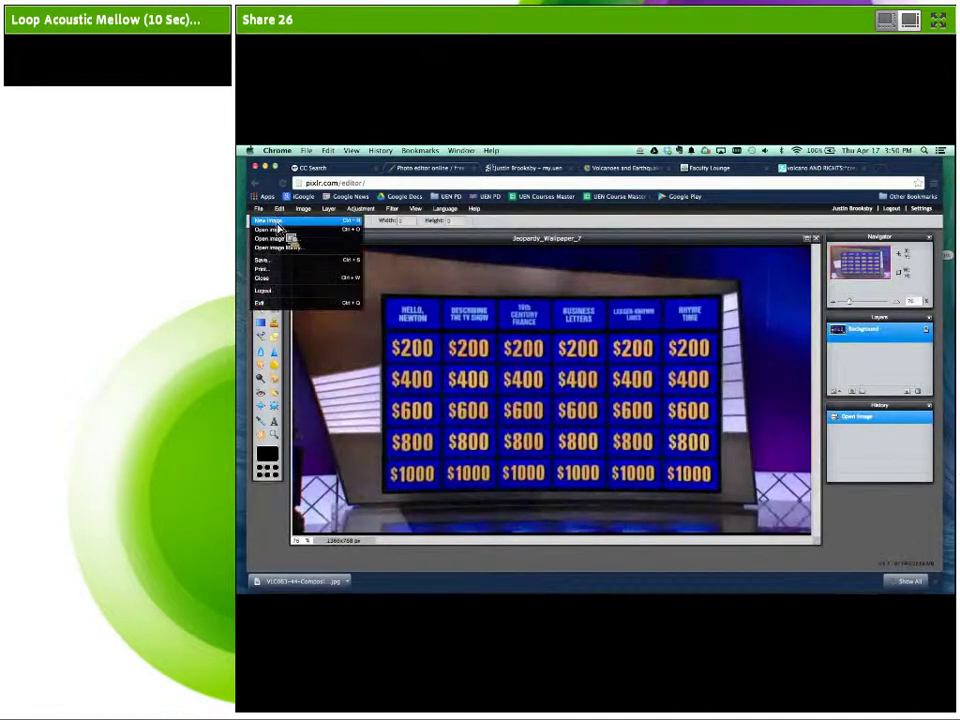
{"action": "left_click", "coordinate": [279, 230]}
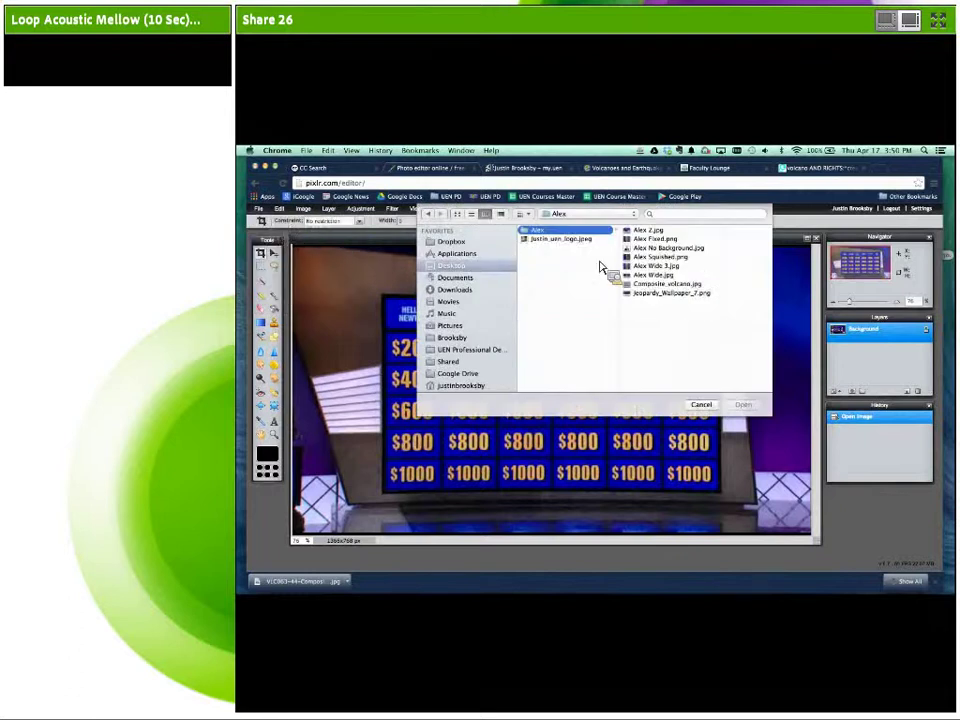
{"action": "left_click", "coordinate": [628, 247]}
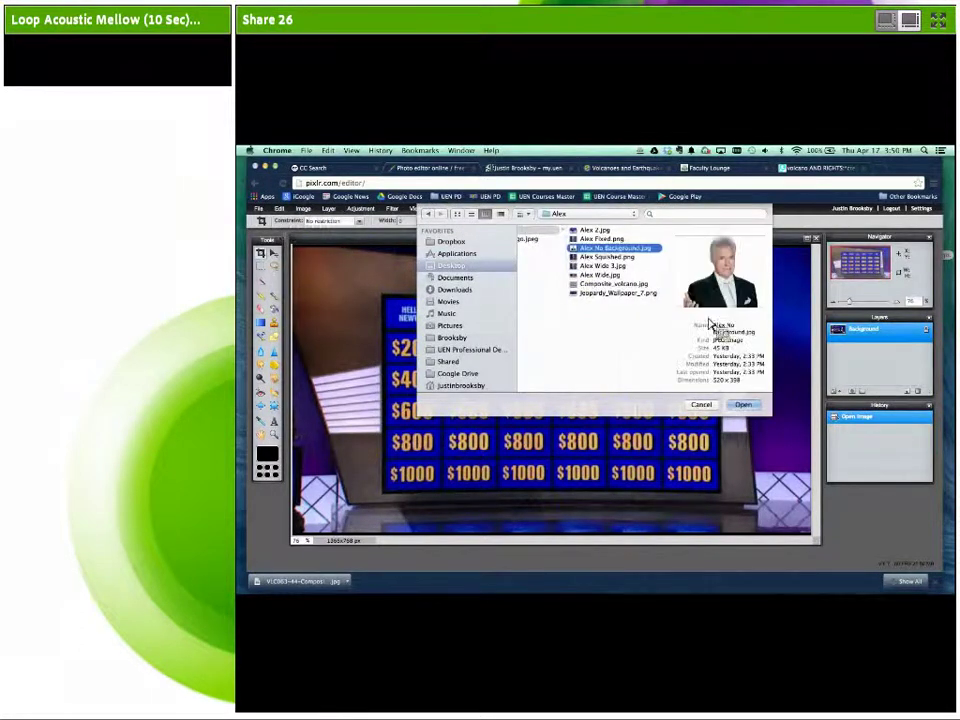
{"action": "left_click", "coordinate": [743, 404]}
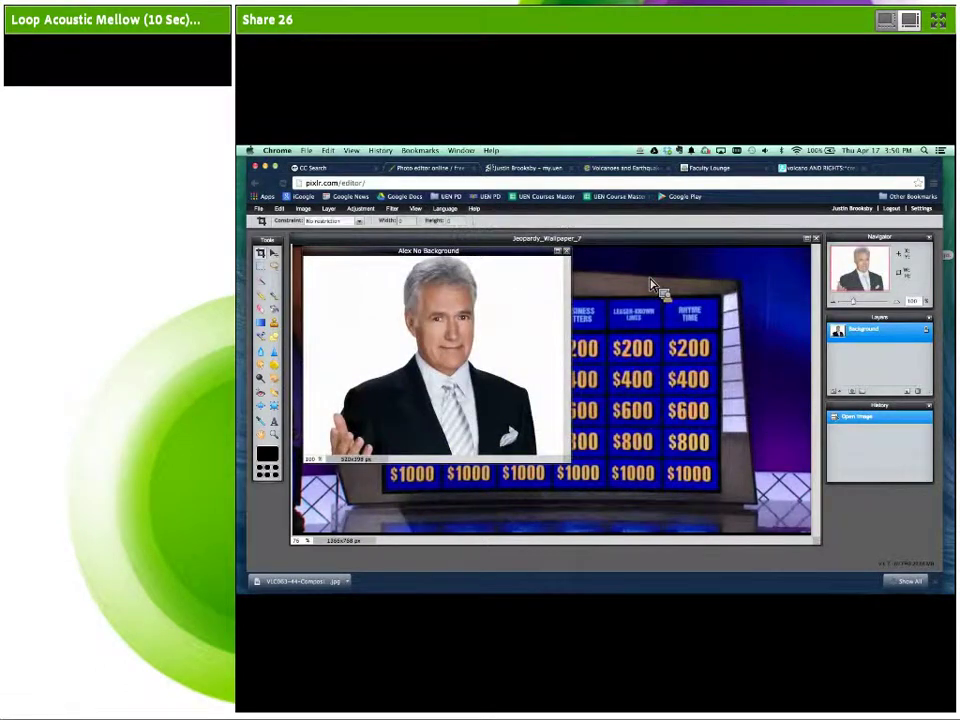
- Move the Alex No Background window over the middle of the wallpaper, enlarge it around the photo and activate the Wand tool
{"action": "left_click_drag", "start_coordinate": [487, 257], "coordinate": [615, 275]}
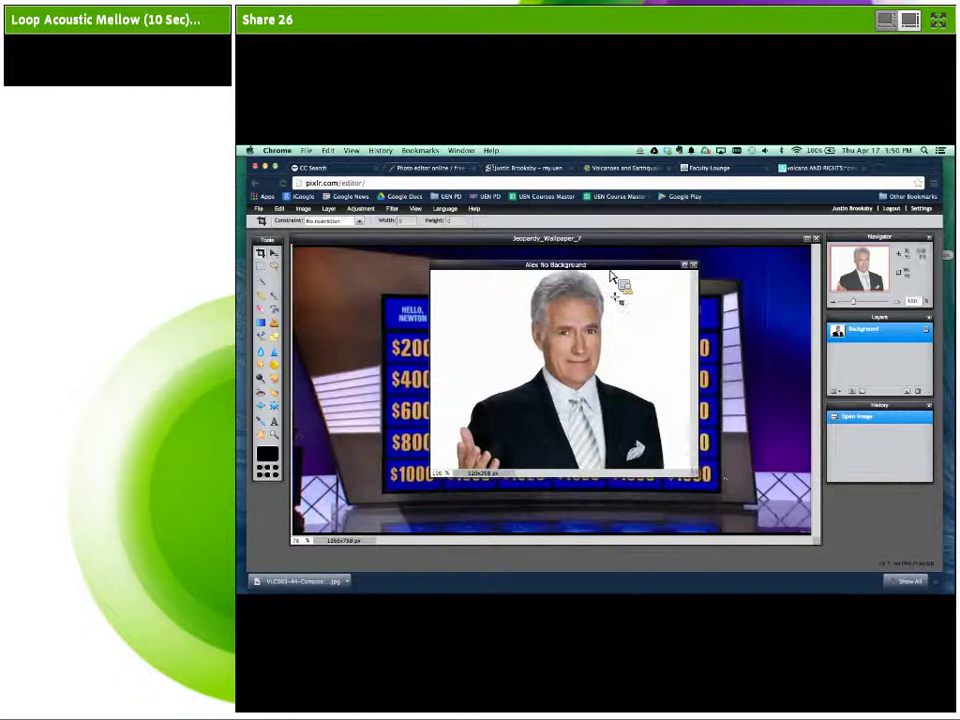
{"action": "left_click_drag", "start_coordinate": [703, 485], "coordinate": [771, 530]}
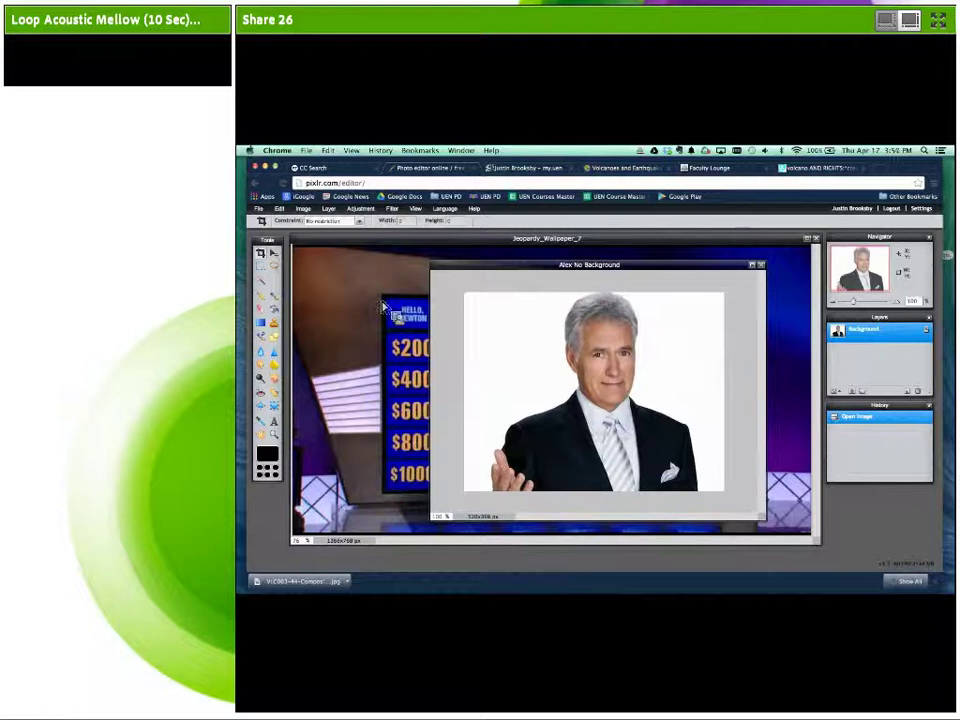
{"action": "left_click", "coordinate": [264, 283]}
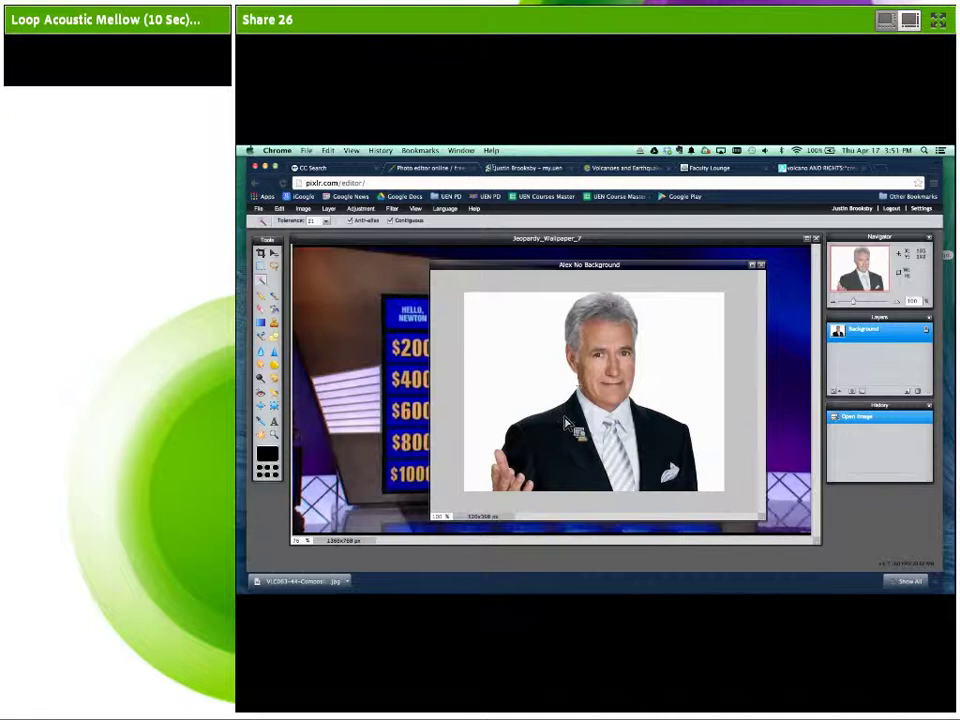
- Try selecting the white background on both sides of the man at tolerance 21, and drop the selection
{"action": "left_click", "coordinate": [521, 379]}
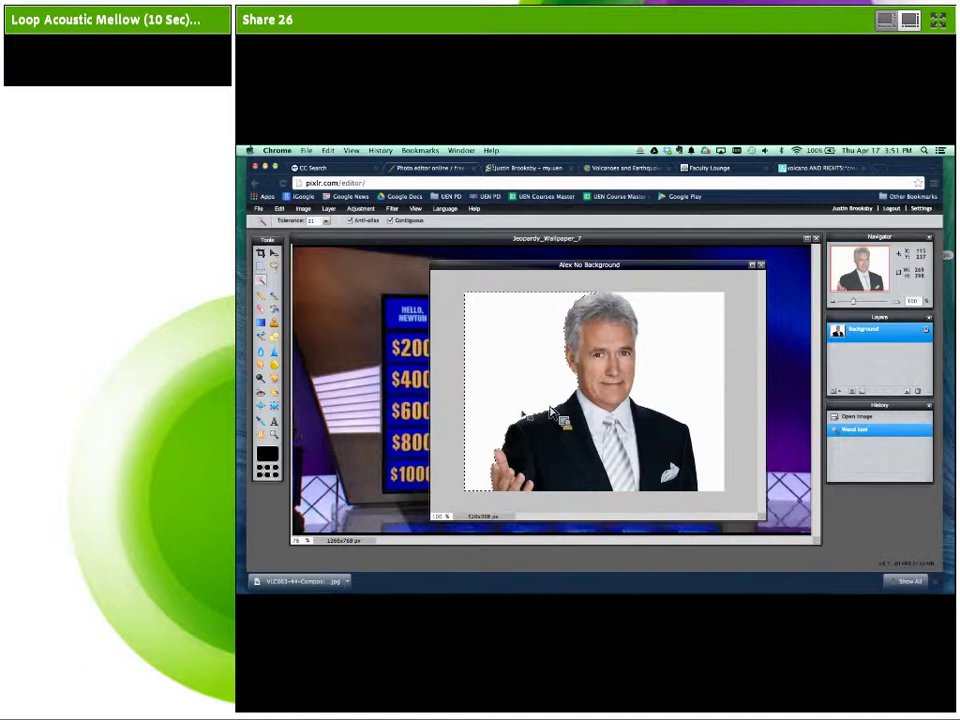
{"action": "left_click", "coordinate": [681, 362]}
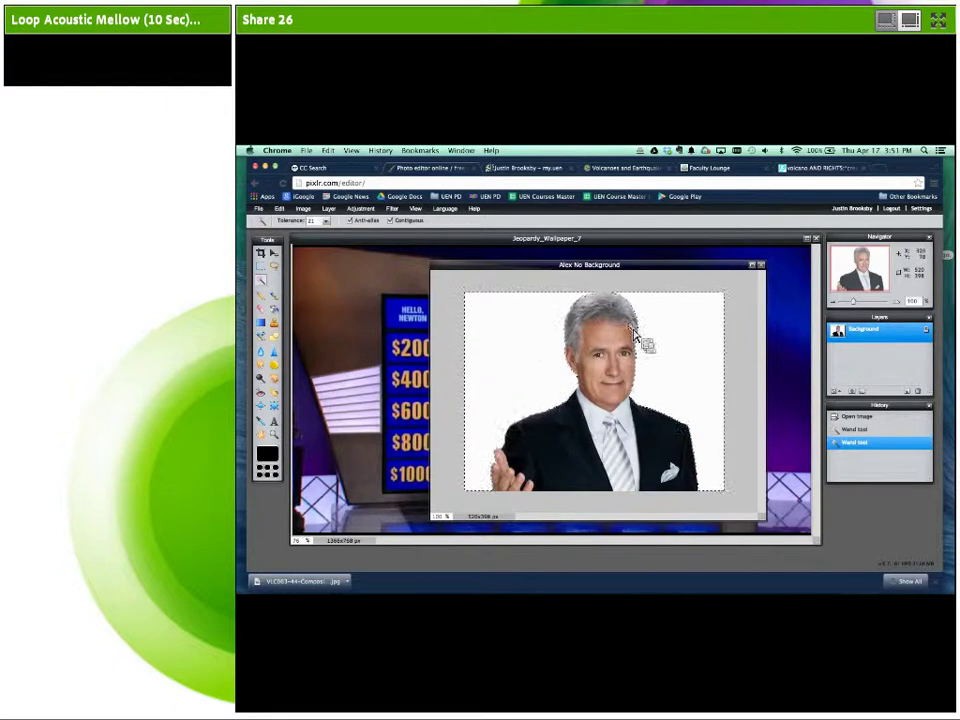
{"action": "key", "text": "ctrl+d"}
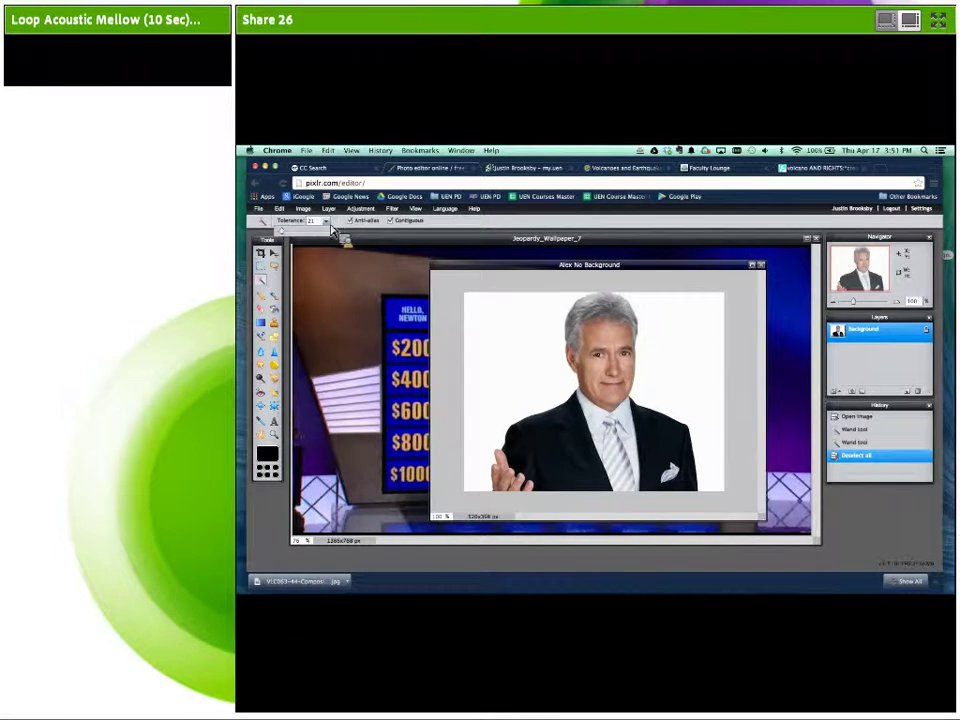
- Try selecting the white background with the Wand tolerance raised to about 135, and drop the selection
{"action": "left_click_drag", "start_coordinate": [286, 234], "coordinate": [307, 238]}
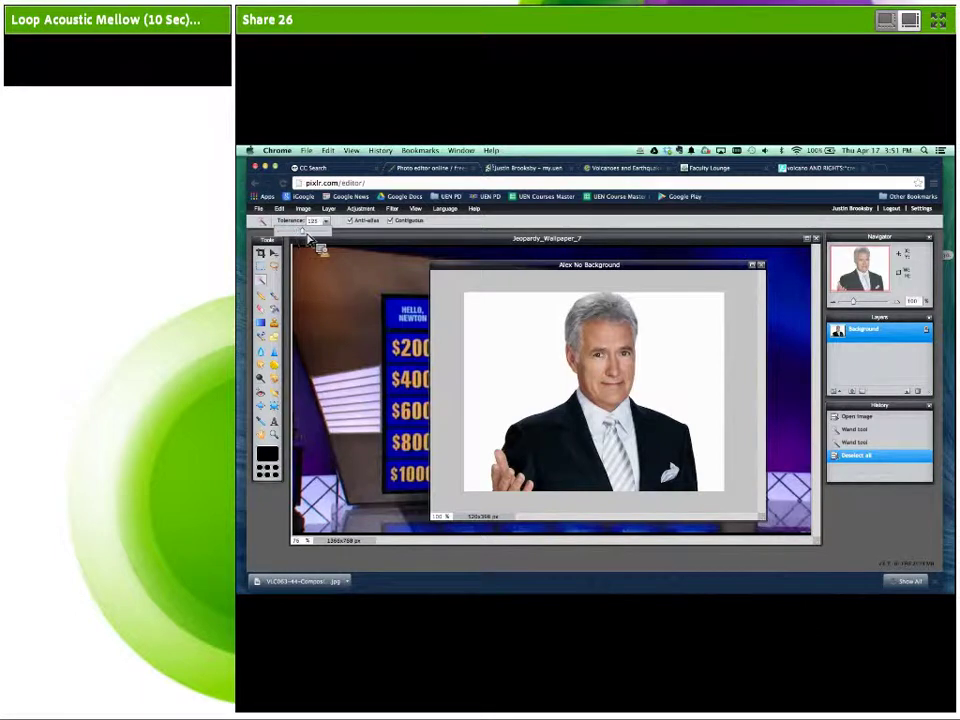
{"action": "left_click", "coordinate": [512, 332]}
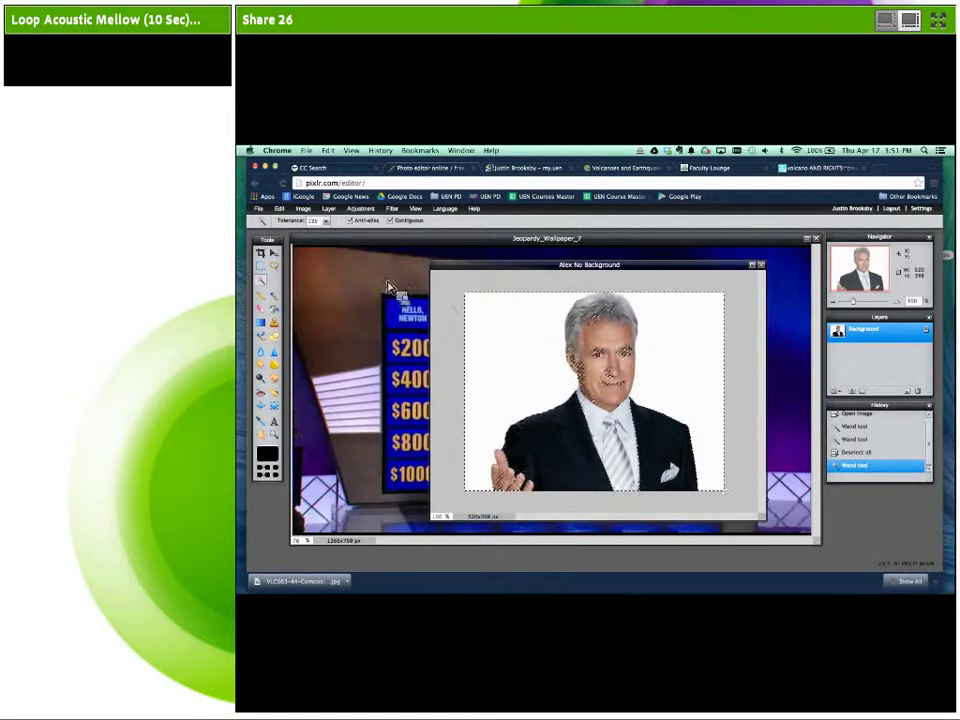
{"action": "key", "text": "ctrl+d"}
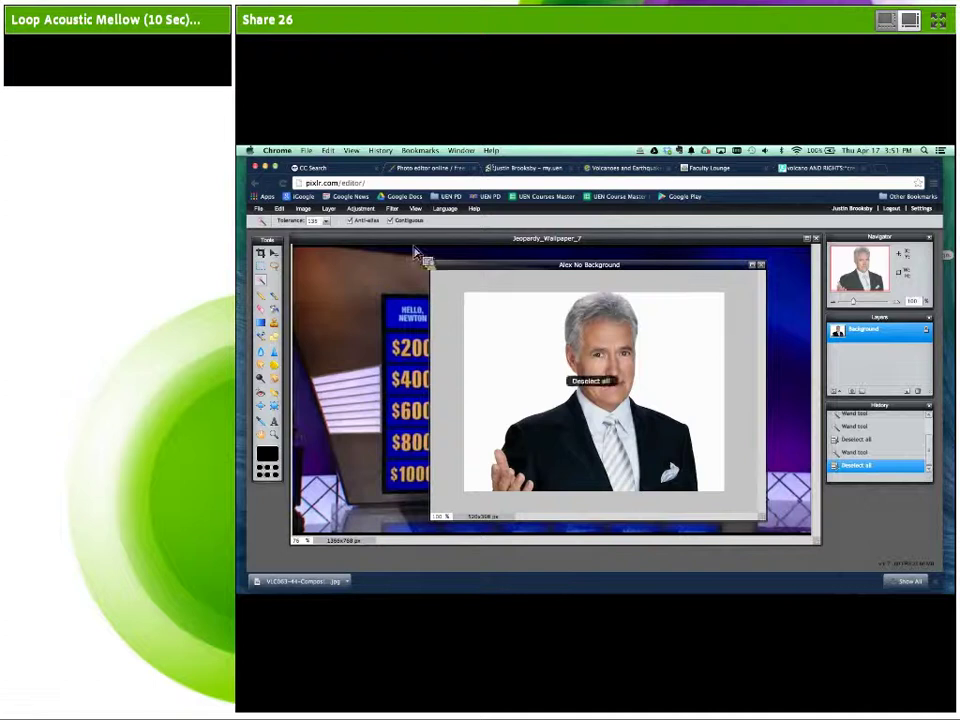
- Try selecting the white area beside the man with the Wand at tolerance 48 and again at 46
{"action": "left_click", "coordinate": [327, 222]}
{"action": "left_click_drag", "start_coordinate": [308, 232], "coordinate": [294, 241]}
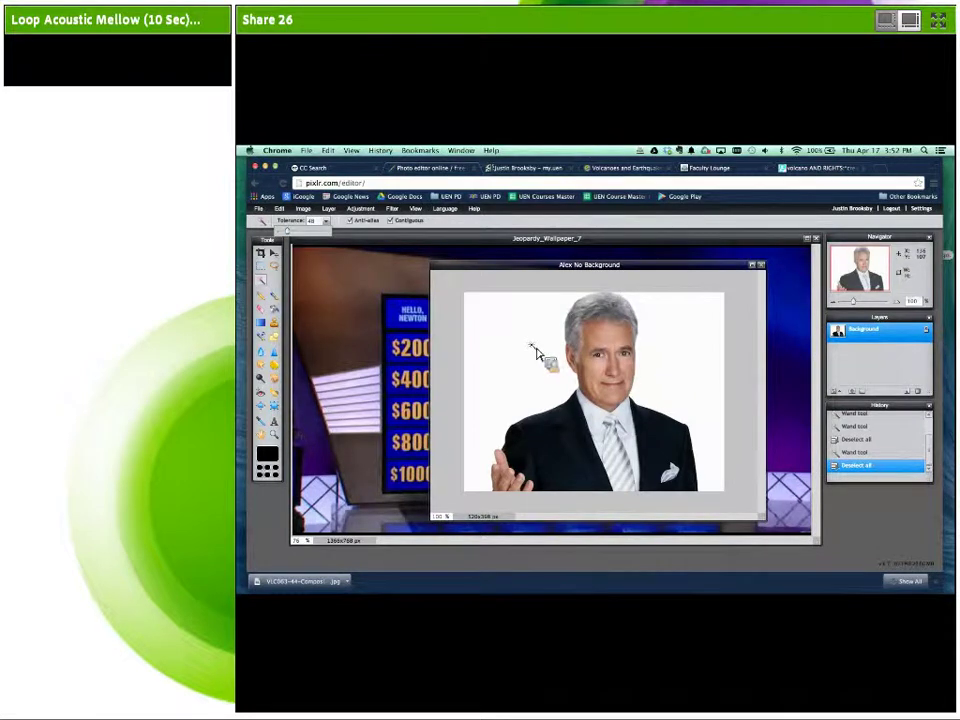
{"action": "left_click", "coordinate": [534, 349]}
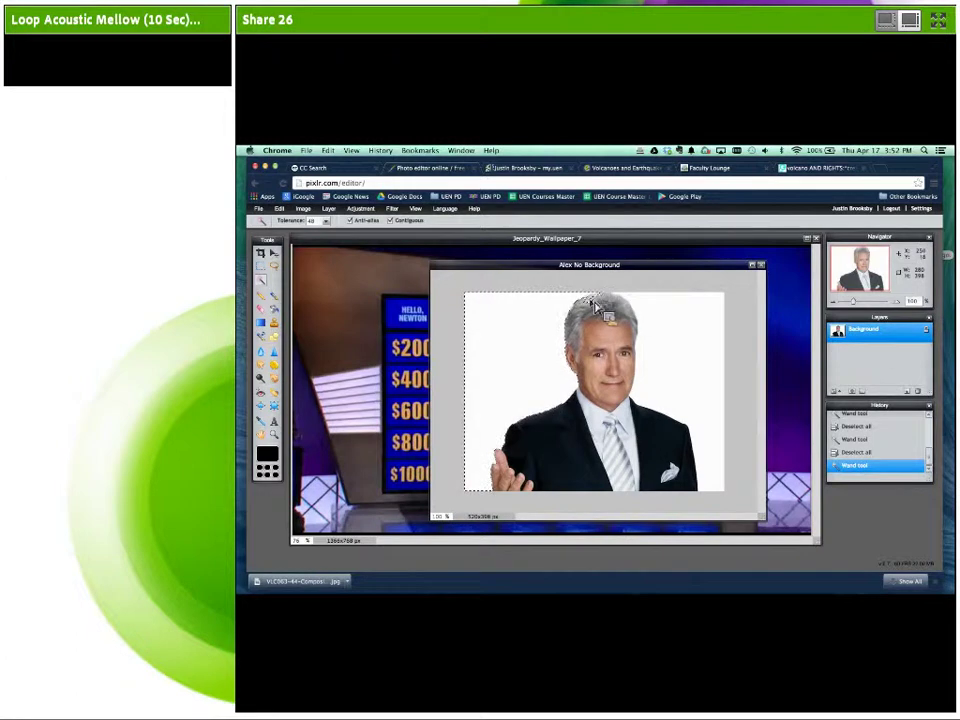
{"action": "left_click", "coordinate": [327, 221]}
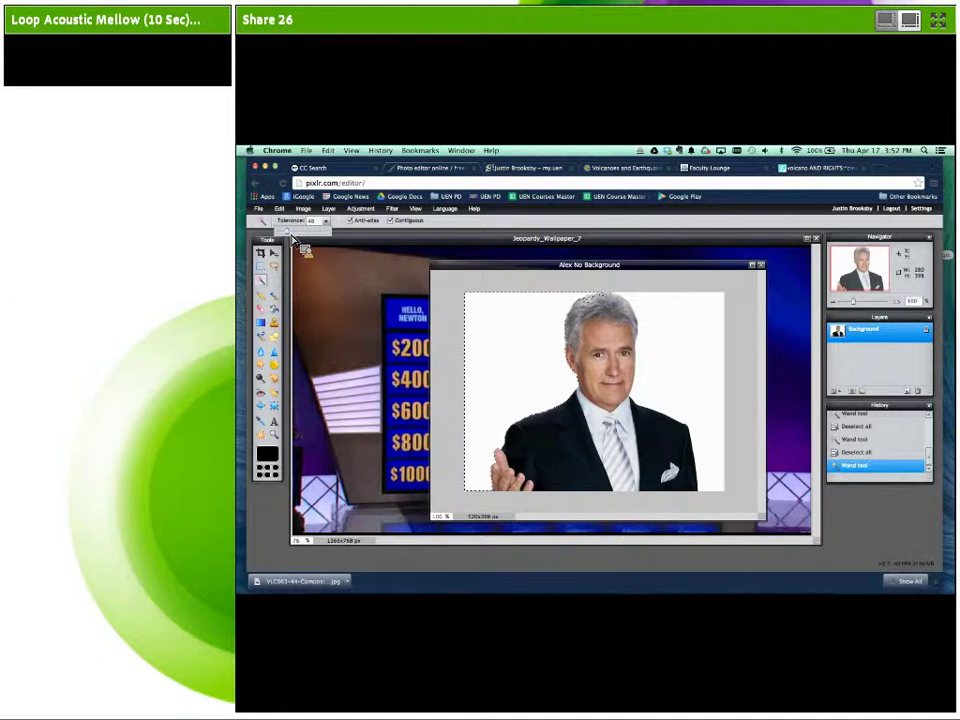
{"action": "key", "text": "ctrl+d"}
{"action": "left_click", "coordinate": [503, 337]}
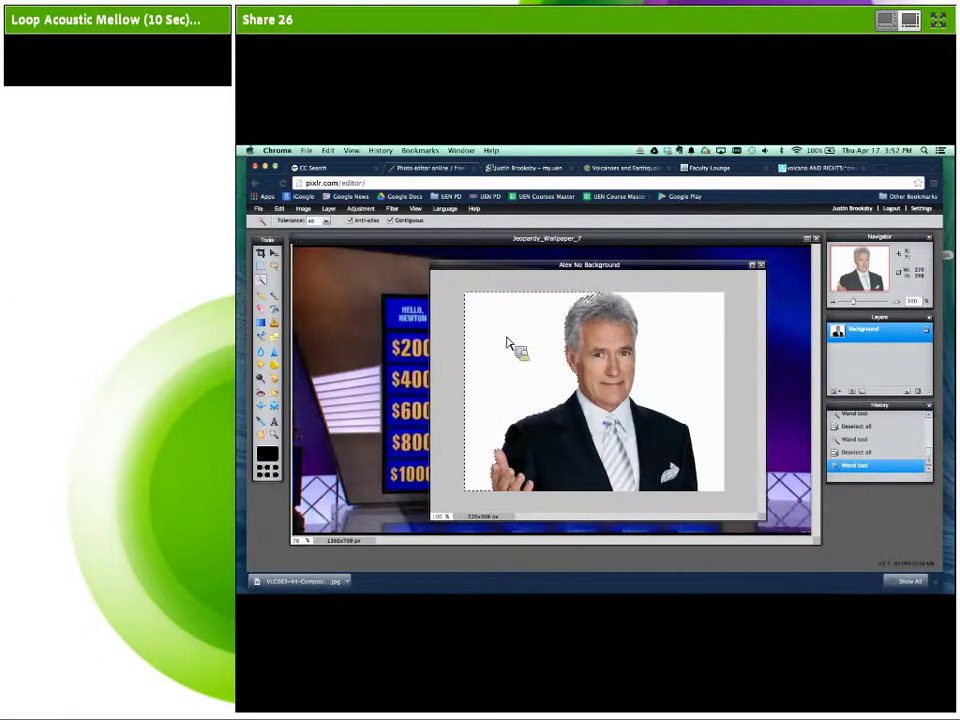
- Replace the selection with the white background on both sides of the man, using a Wand tolerance of 31
{"action": "left_click", "coordinate": [326, 222]}
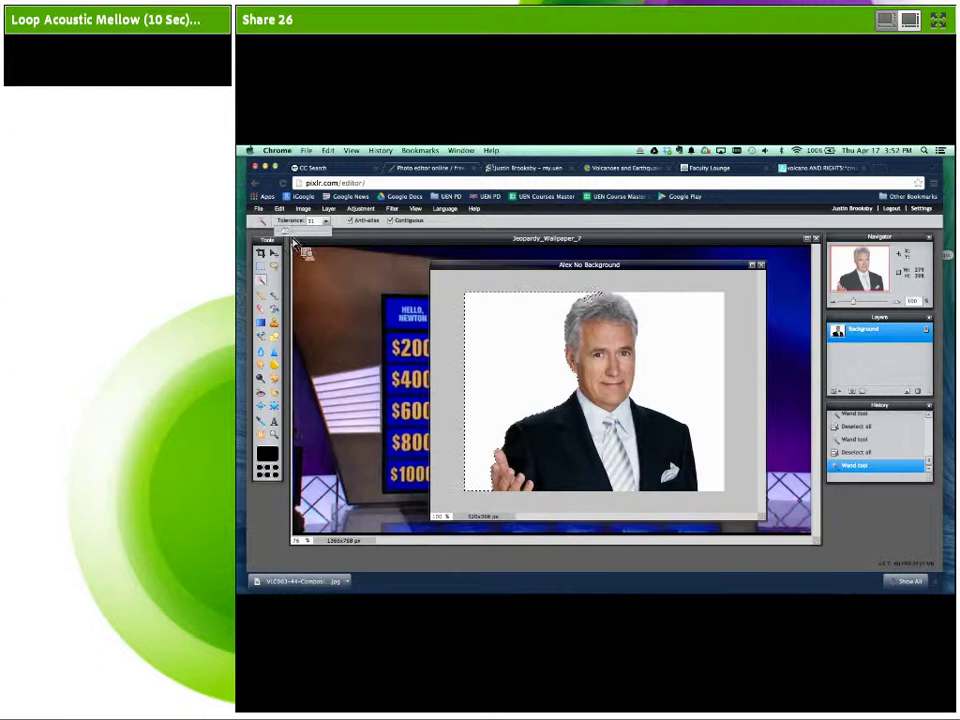
{"action": "left_click", "coordinate": [505, 337]}
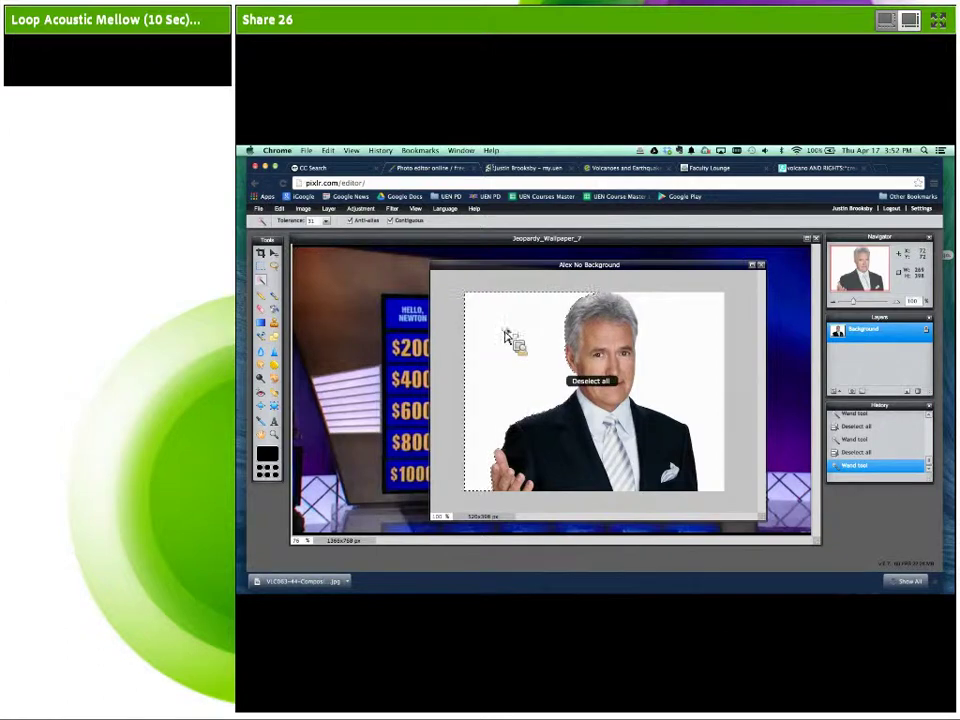
{"action": "left_click", "coordinate": [704, 344]}
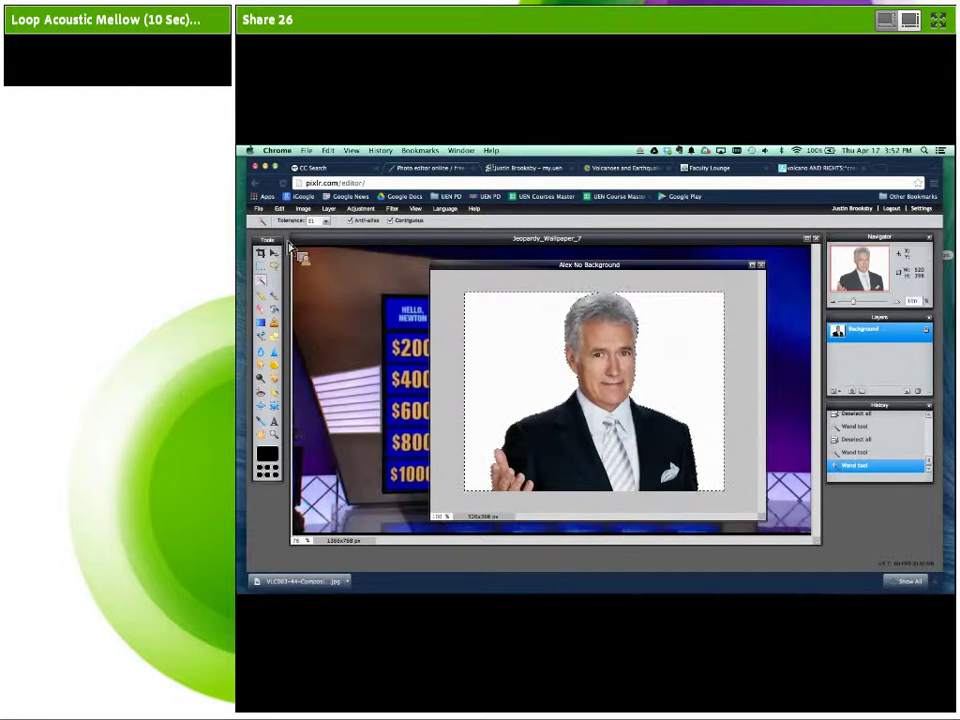
- Invert the selection so that it covers the man instead of the background, and copy him
{"action": "left_click", "coordinate": [280, 209]}
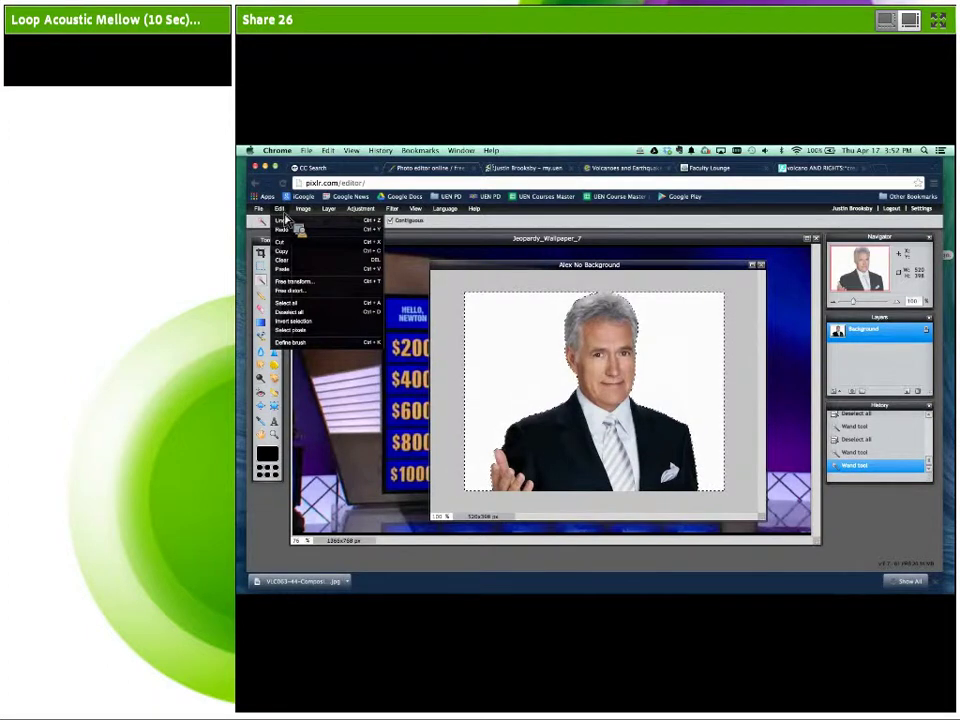
{"action": "left_click", "coordinate": [299, 326]}
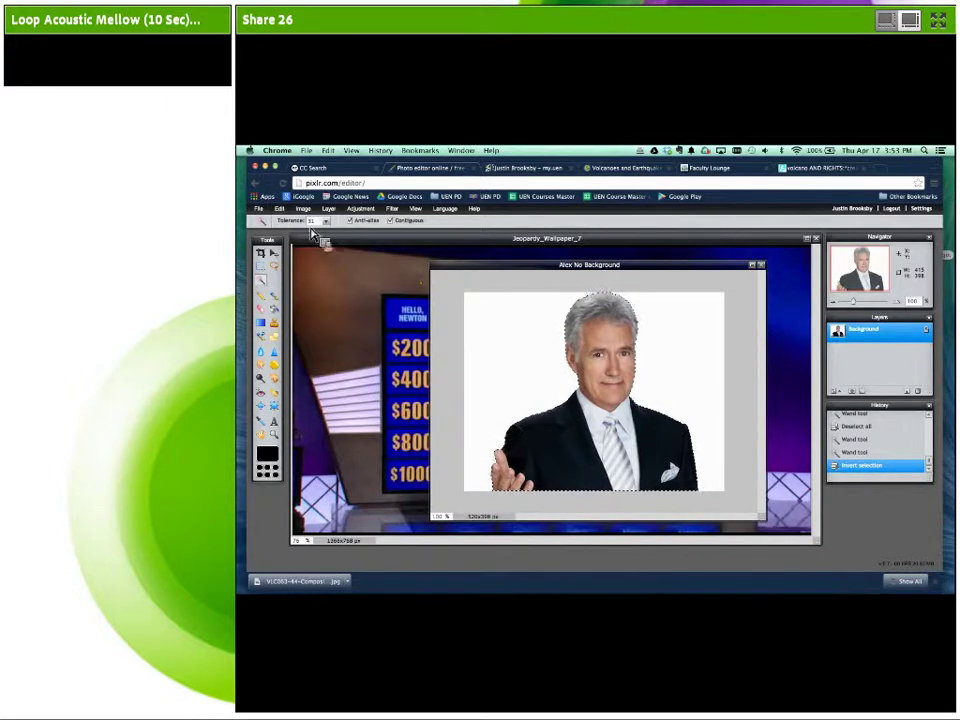
{"action": "left_click", "coordinate": [282, 209]}
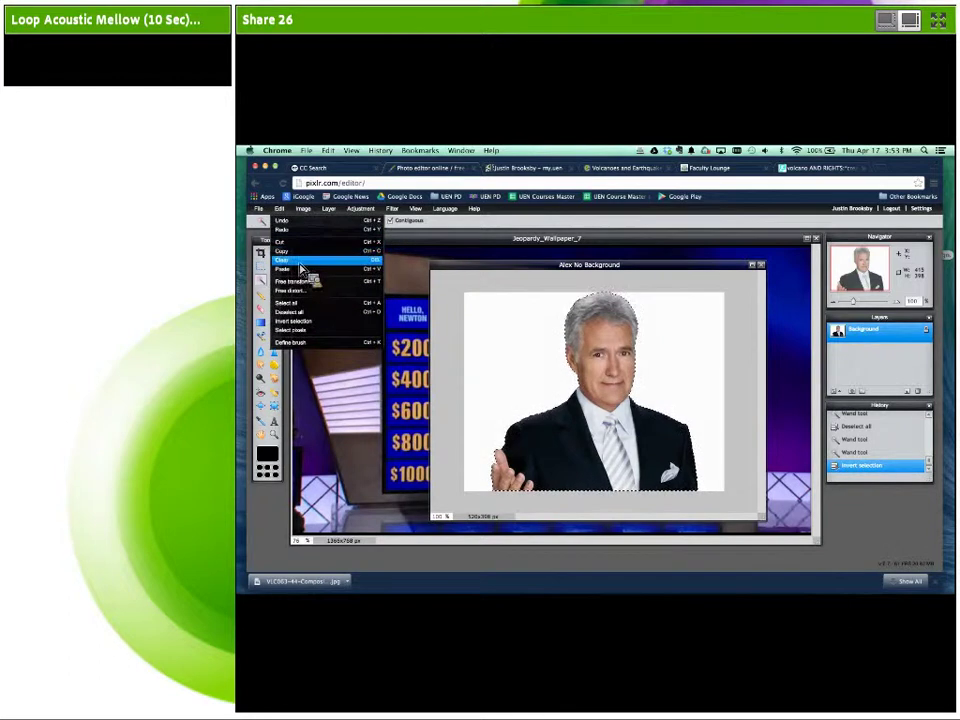
{"action": "left_click", "coordinate": [303, 209]}
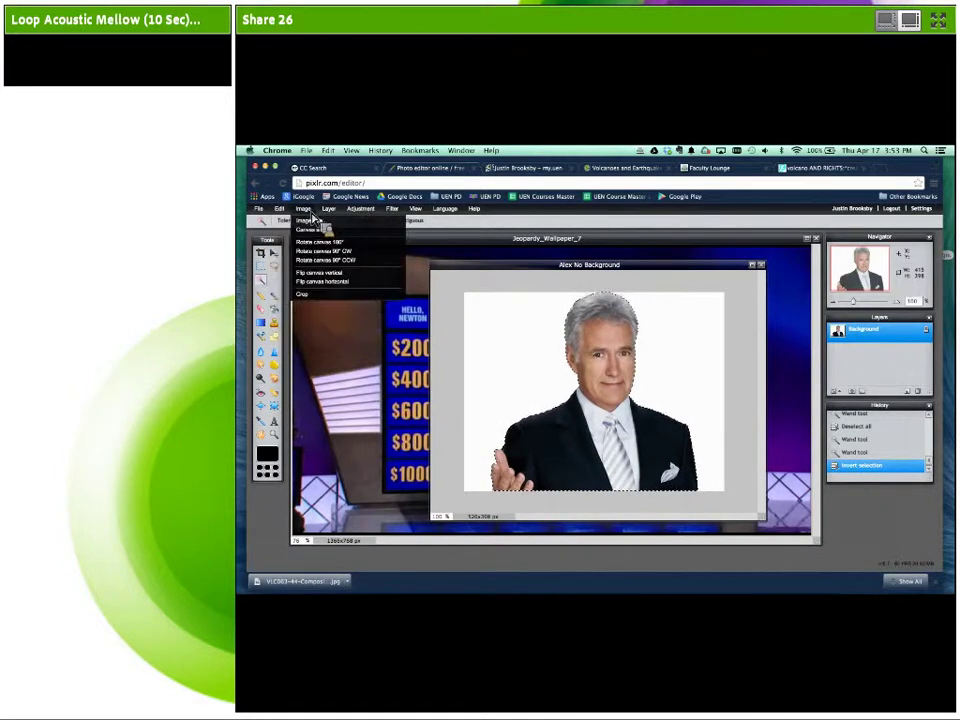
{"action": "left_click", "coordinate": [280, 210]}
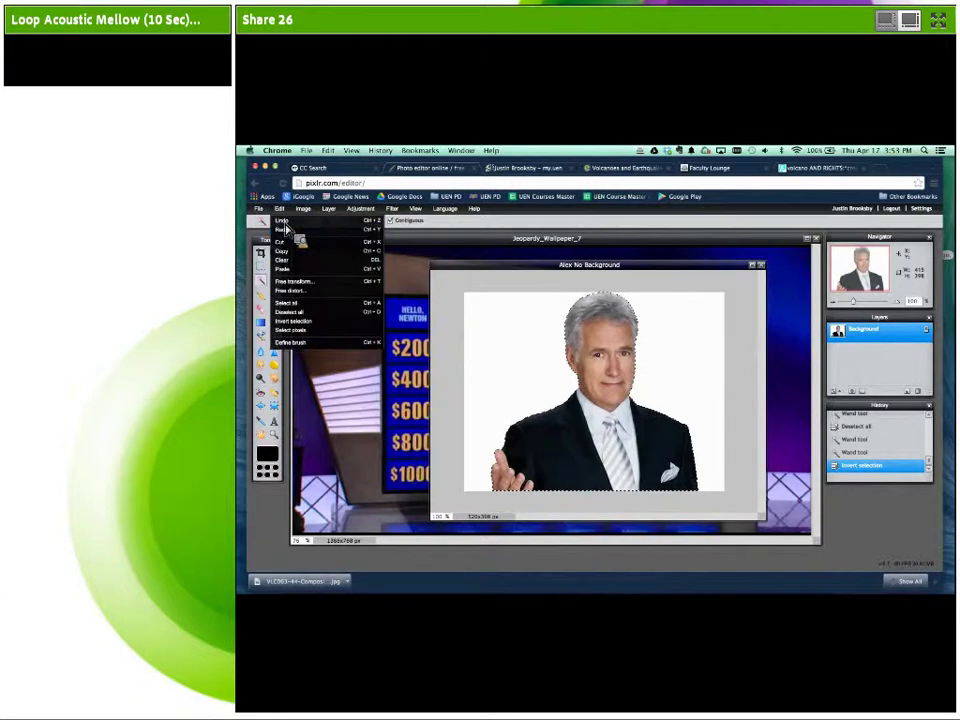
{"action": "left_click", "coordinate": [302, 251]}
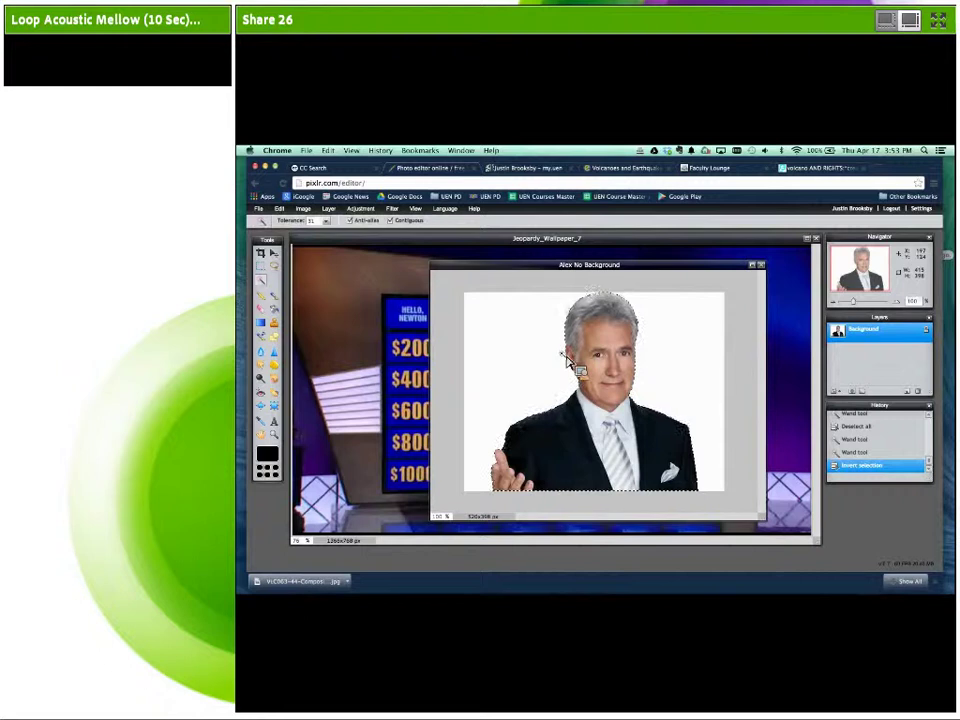
- Paste the copied man into the Jeopardy_Wallpaper_7 image and move him to its lower-left corner
{"action": "left_click", "coordinate": [418, 248]}
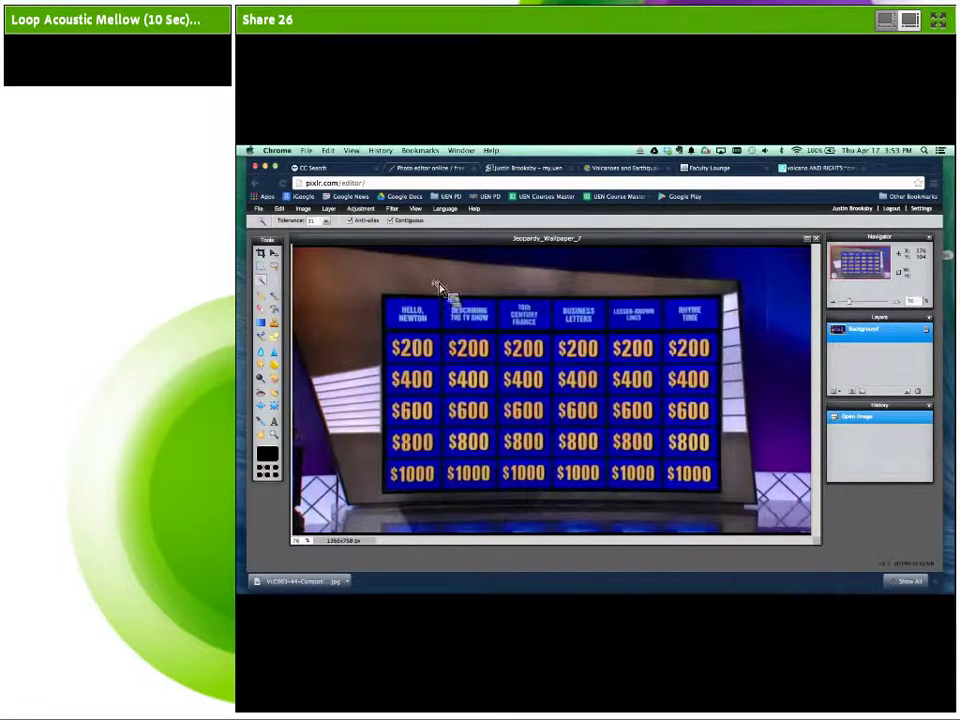
{"action": "left_click", "coordinate": [281, 209]}
{"action": "left_click", "coordinate": [300, 270]}
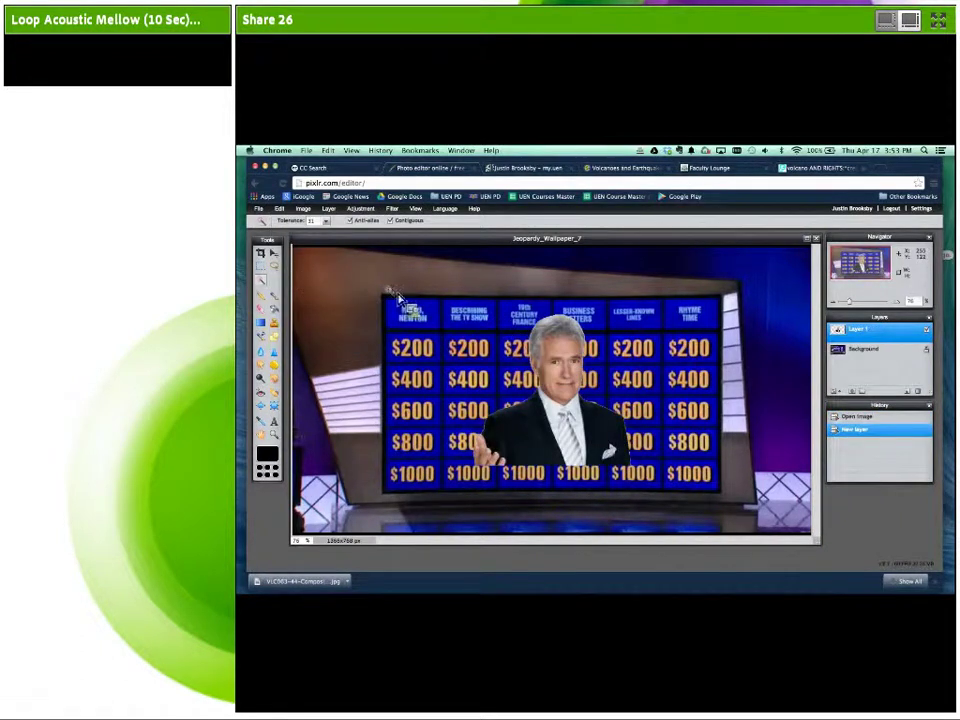
{"action": "left_click", "coordinate": [276, 254]}
{"action": "left_click_drag", "start_coordinate": [592, 365], "coordinate": [380, 432]}
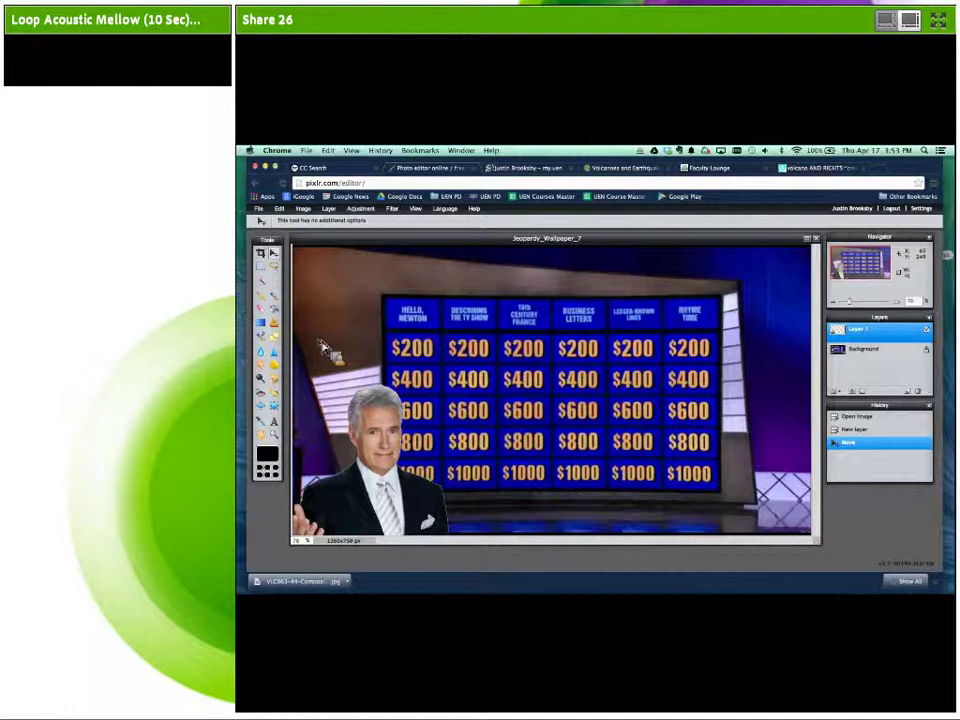
- Activate the Smudge tool and try smudging across the board's $200 row on Layer 1
{"action": "left_click", "coordinate": [268, 376]}
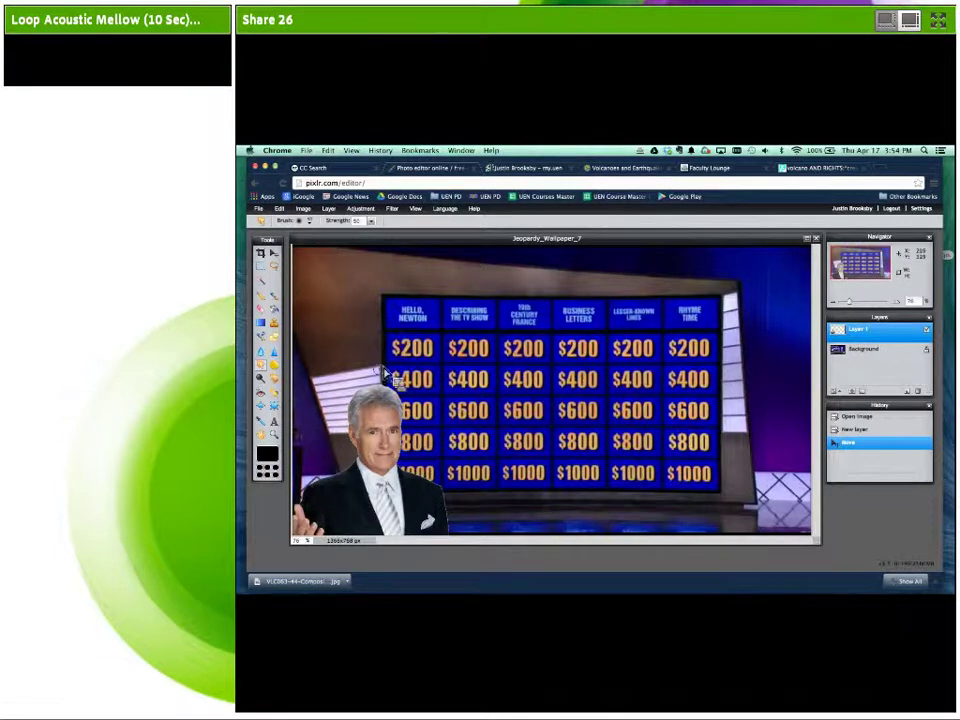
{"action": "left_click_drag", "start_coordinate": [453, 347], "coordinate": [520, 345]}
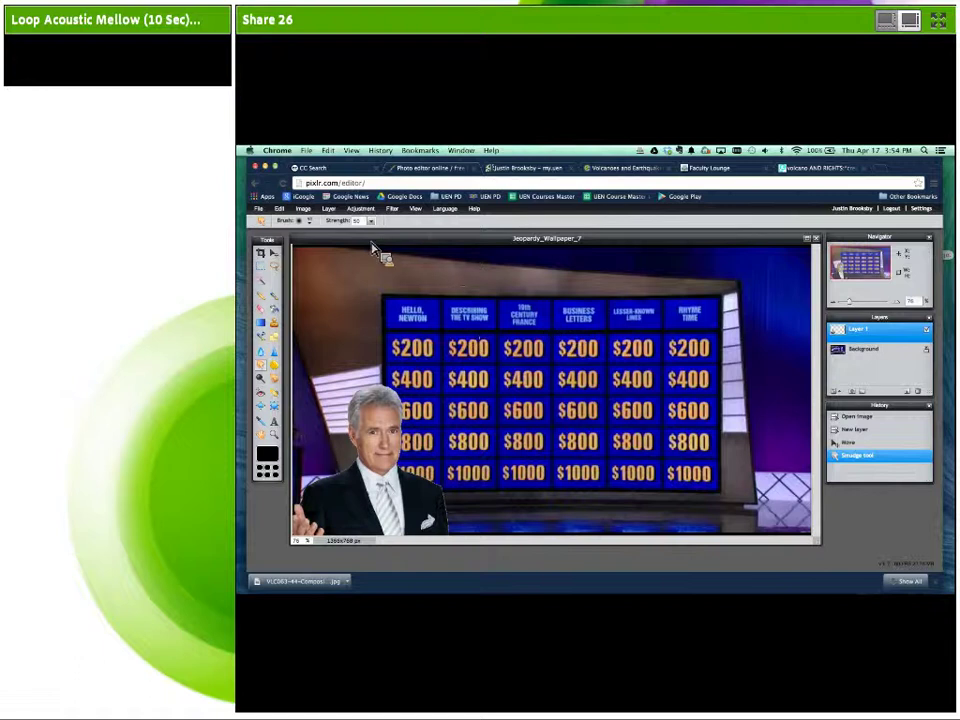
- Merge the visible layers so that the man and the Jeopardy board form a single layer
{"action": "left_click", "coordinate": [304, 209]}
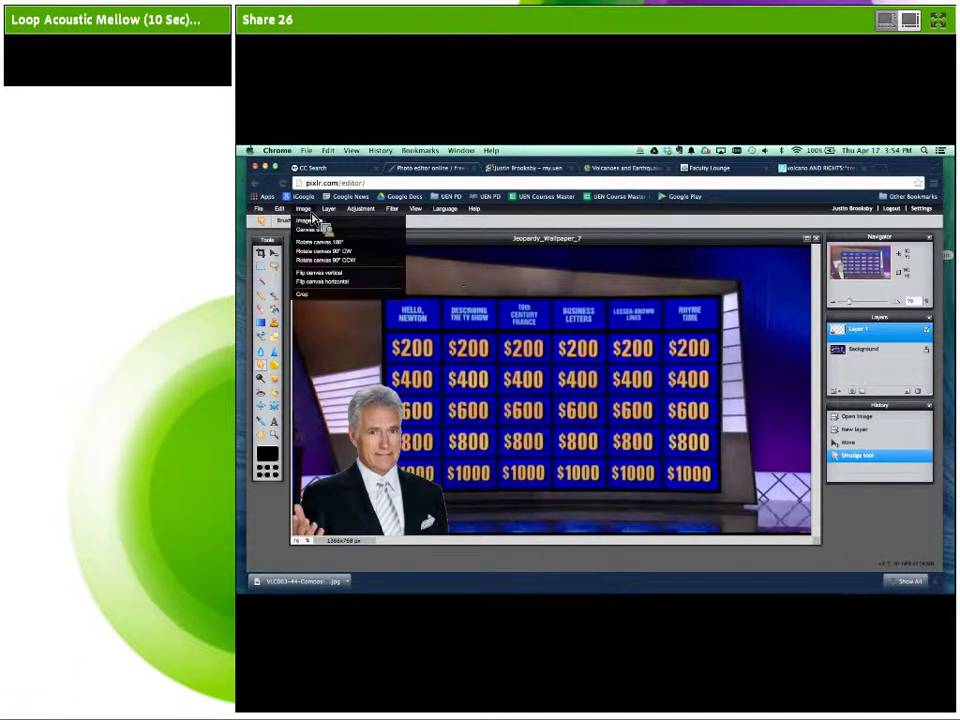
{"action": "mouse_move", "coordinate": [329, 210]}
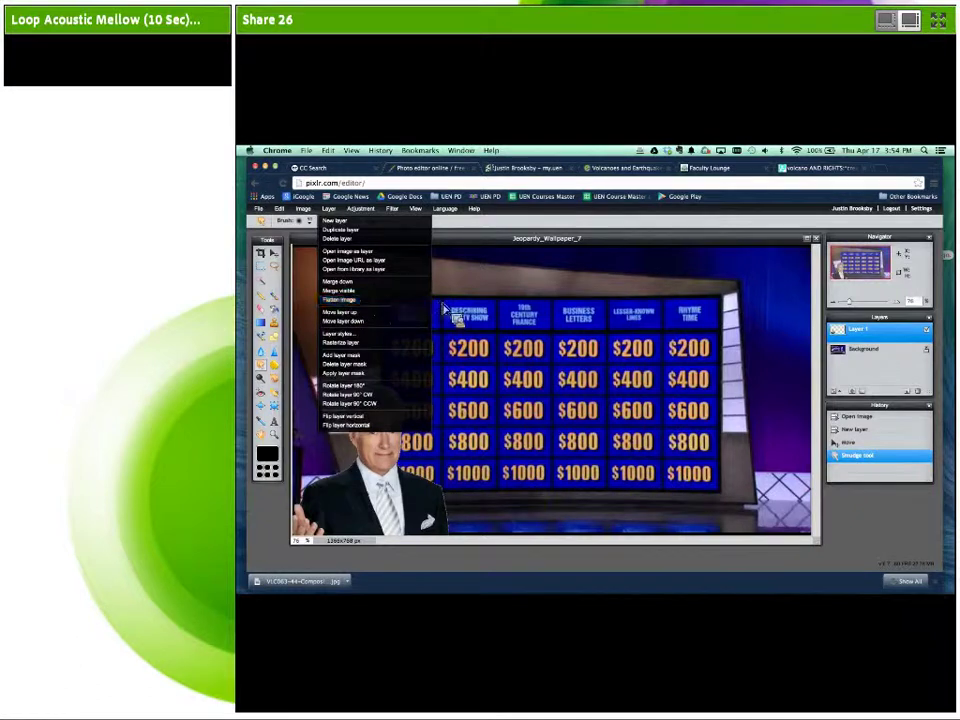
{"action": "left_click", "coordinate": [882, 330]}
{"action": "left_click_drag", "start_coordinate": [882, 328], "coordinate": [326, 236]}
{"action": "left_click", "coordinate": [328, 208]}
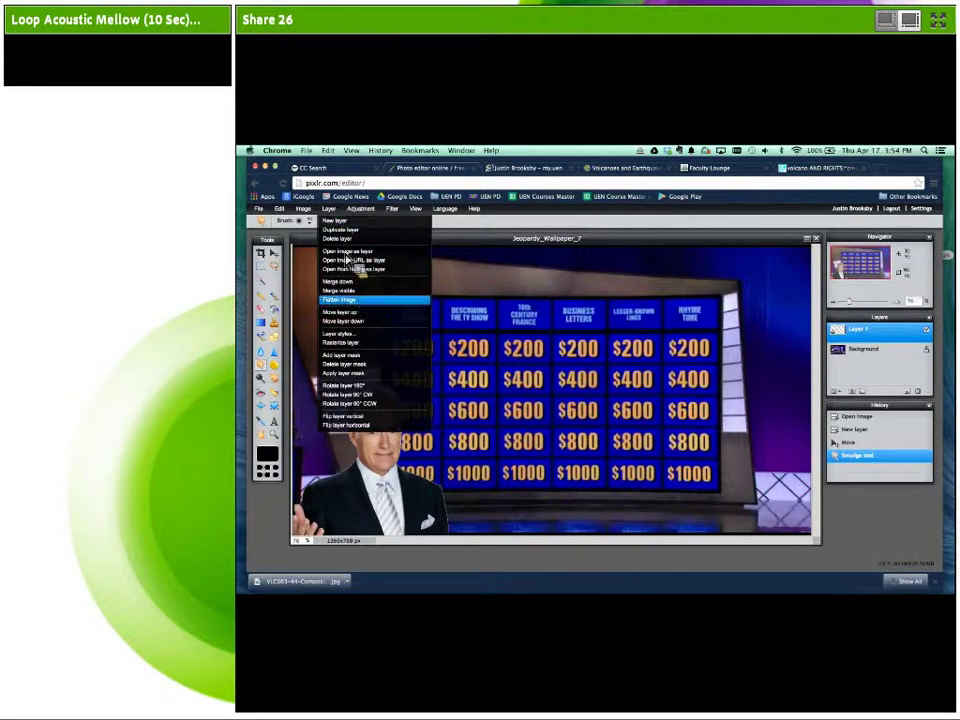
{"action": "left_click", "coordinate": [360, 292]}
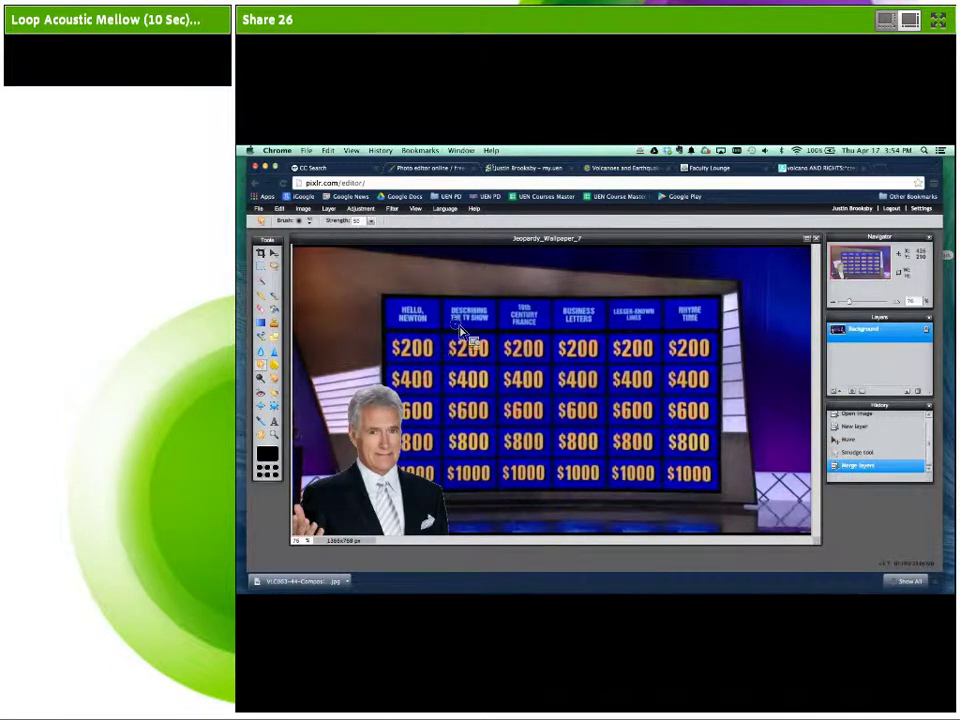
- Try a smudge stroke from the board's second column to above the man's head, and undo it
{"action": "mouse_move", "coordinate": [461, 331]}
{"action": "left_mouse_down"}
{"action": "mouse_move", "coordinate": [400, 350]}
{"action": "mouse_move", "coordinate": [375, 383]}
{"action": "left_mouse_up"}
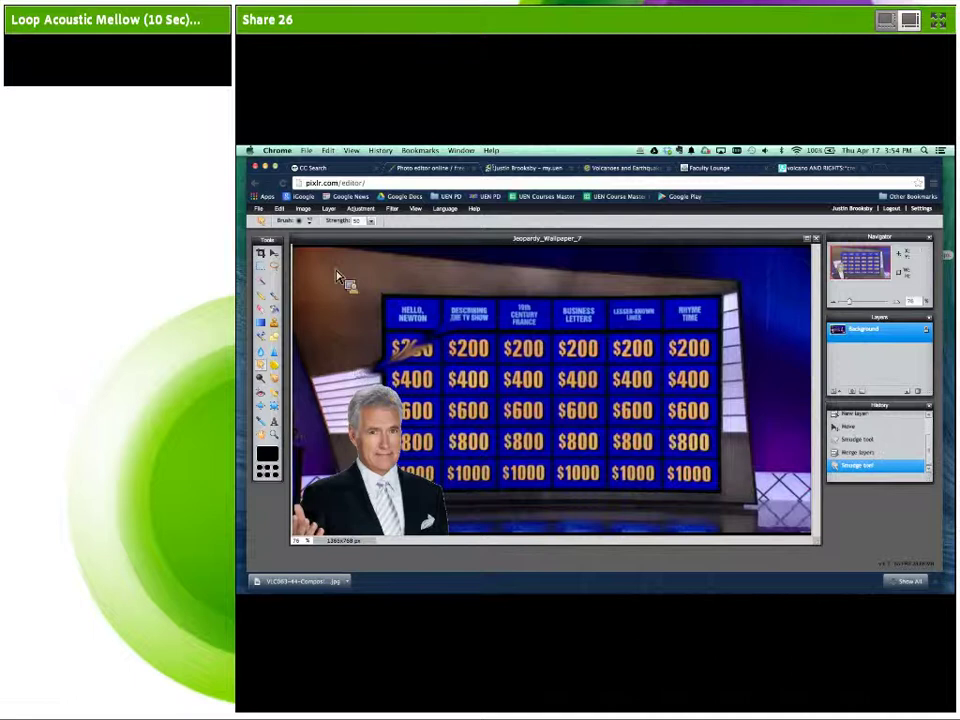
{"action": "left_click", "coordinate": [280, 208]}
{"action": "left_click", "coordinate": [292, 221]}
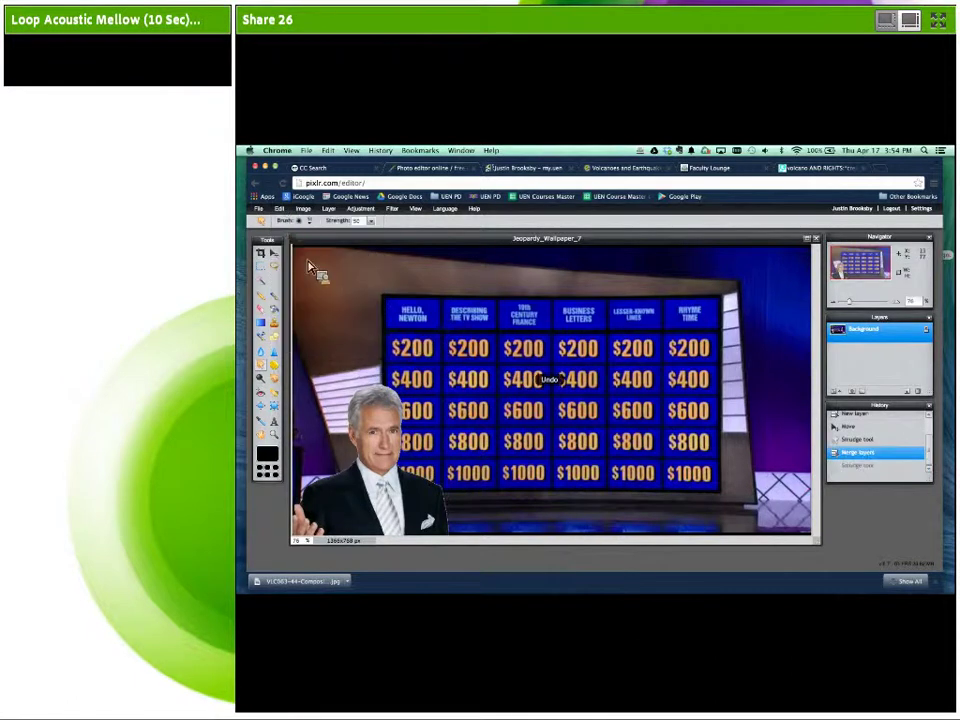
- Choose the soft round 20-pixel brush for the Smudge tool
{"action": "left_click", "coordinate": [303, 220]}
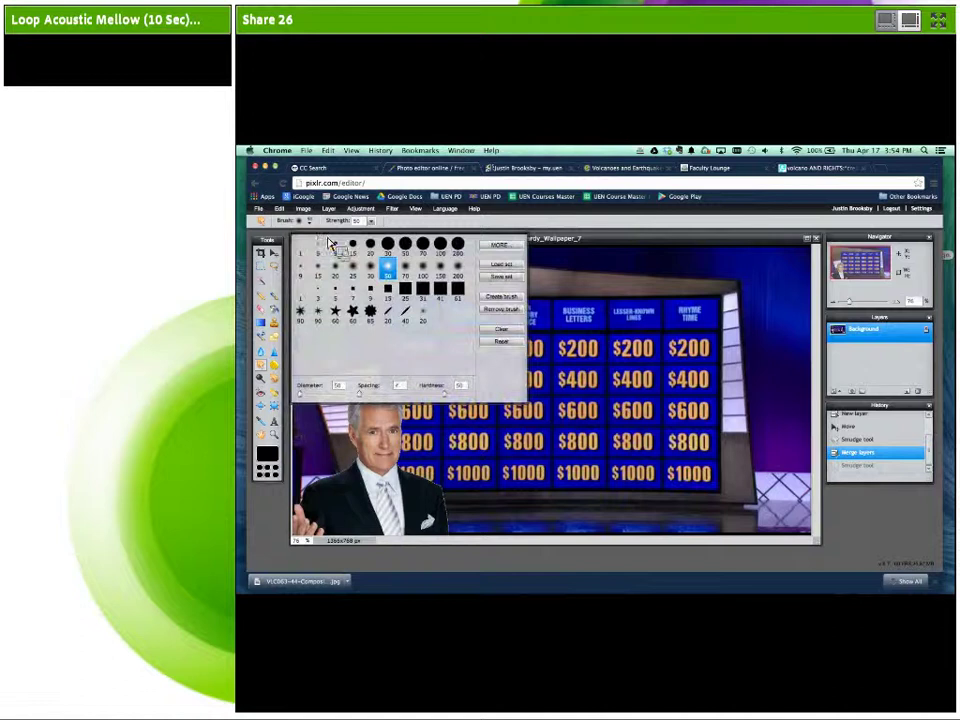
{"action": "left_click", "coordinate": [317, 266]}
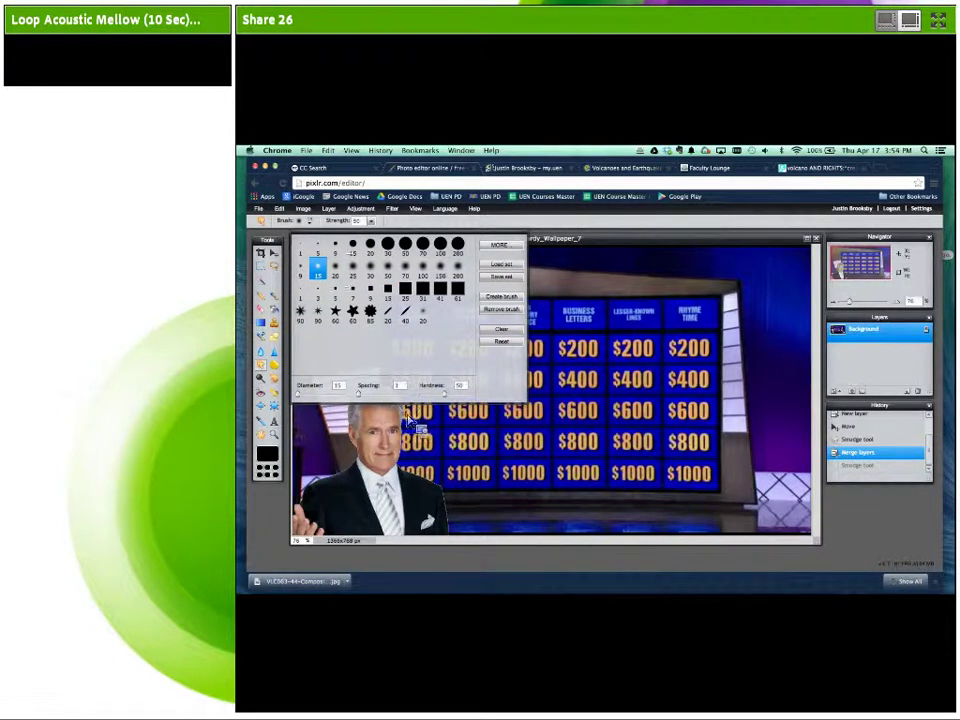
{"action": "left_click", "coordinate": [335, 270]}
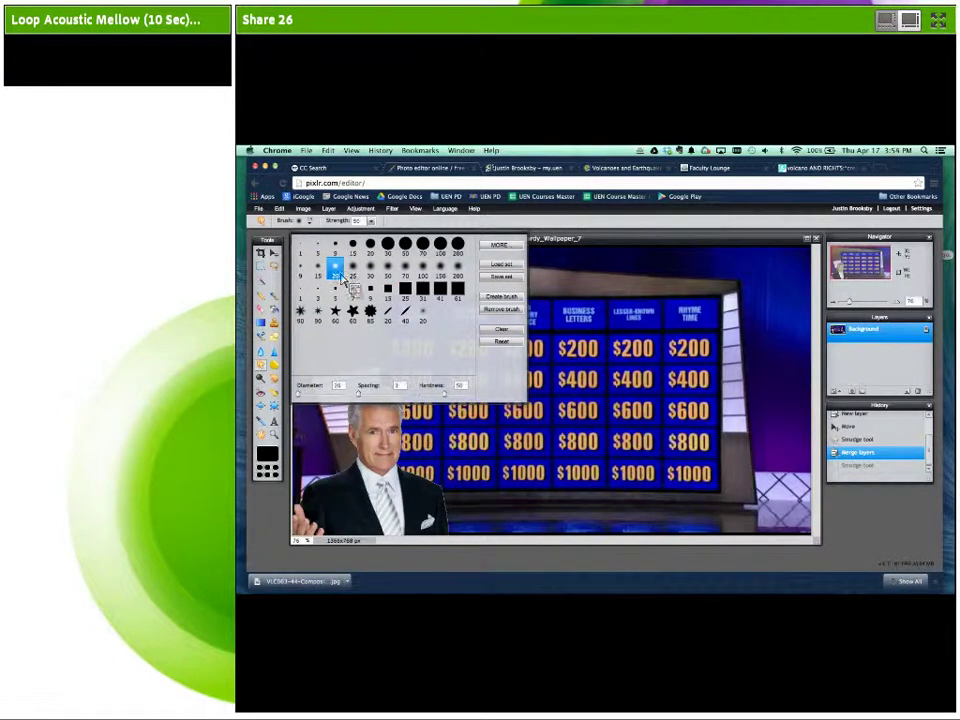
{"action": "left_click", "coordinate": [509, 281]}
{"action": "left_click", "coordinate": [697, 414]}
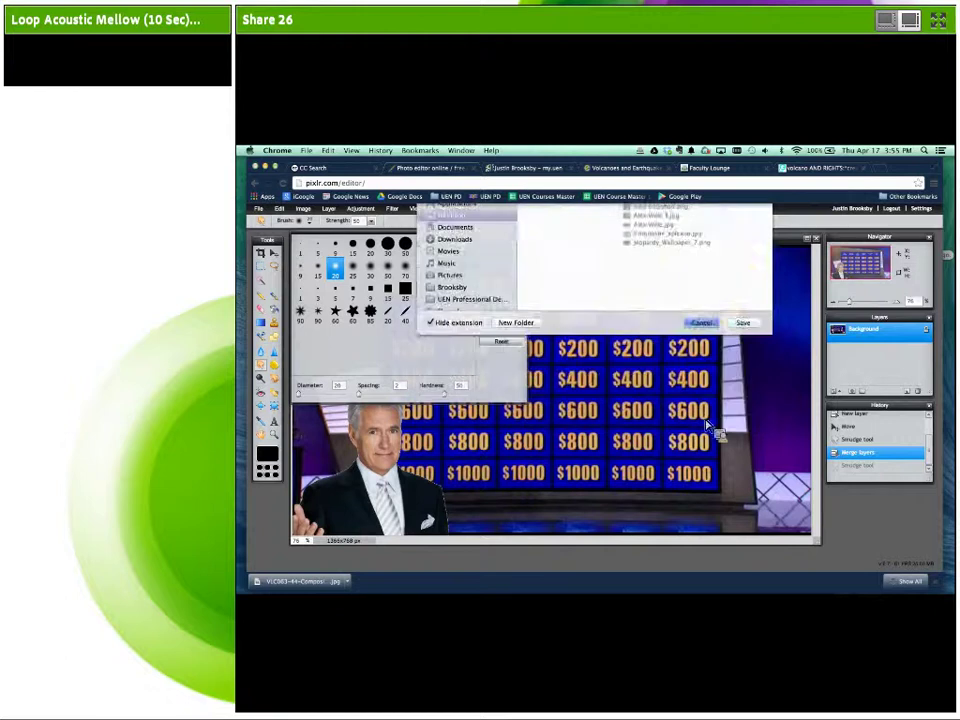
{"action": "left_click", "coordinate": [553, 336]}
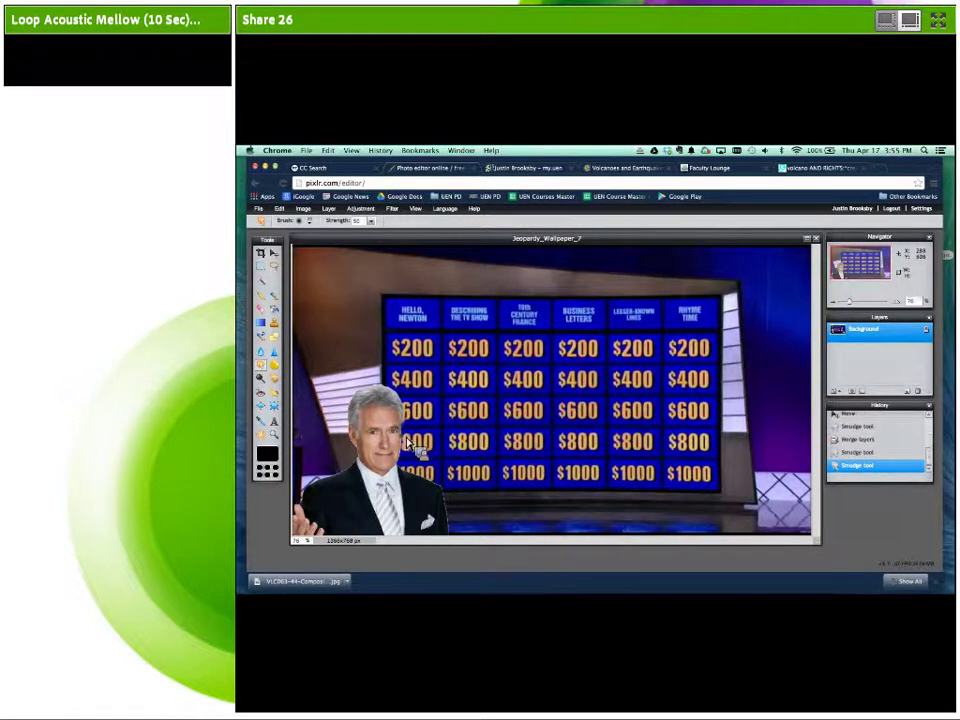
- Smudge the man's edge downward between the $800 and $1000 rows, and set the Smudge strength to 17
{"action": "left_click_drag", "start_coordinate": [407, 444], "coordinate": [407, 479]}
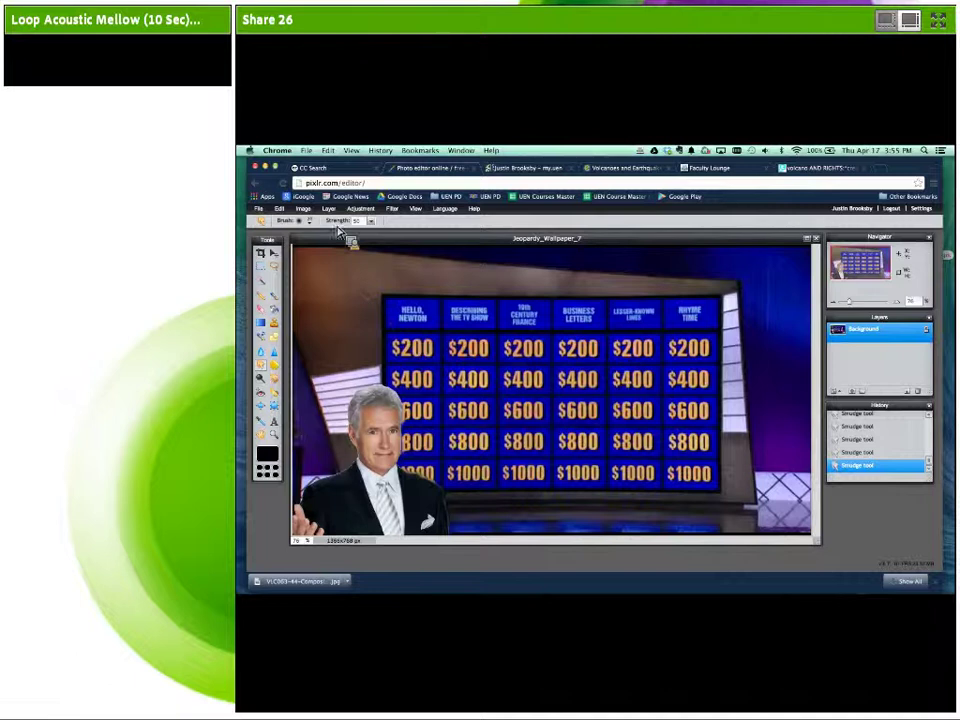
{"action": "left_click", "coordinate": [371, 222]}
{"action": "left_click_drag", "start_coordinate": [350, 236], "coordinate": [331, 231]}
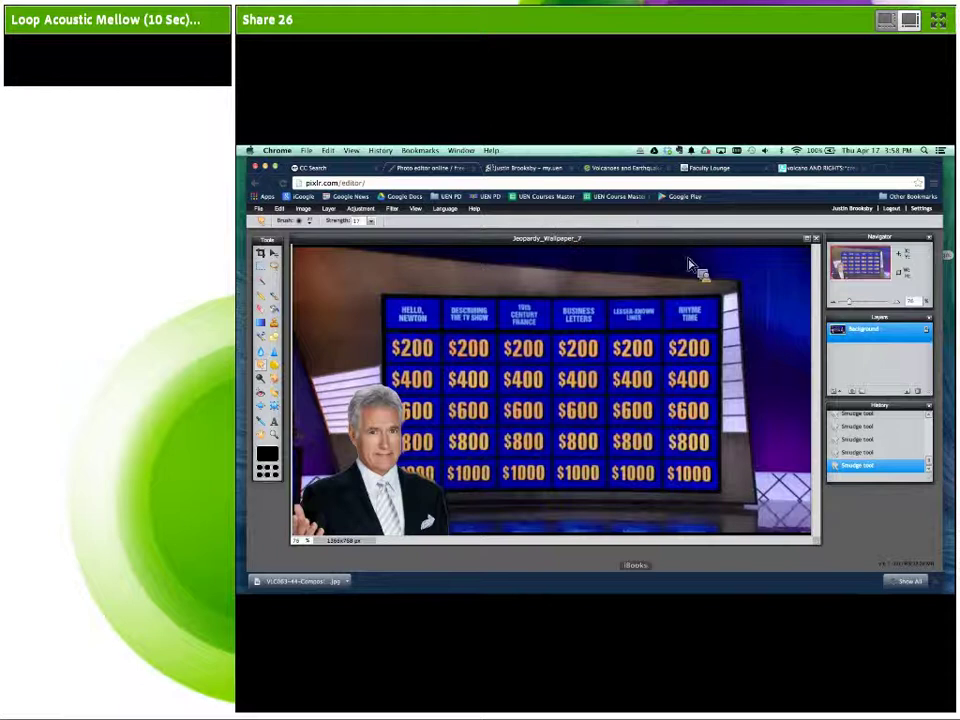
- Restore the minimized window from the Dock over the image editor
{"action": "mouse_move", "coordinate": [643, 609]}
{"action": "left_click", "coordinate": [737, 587]}
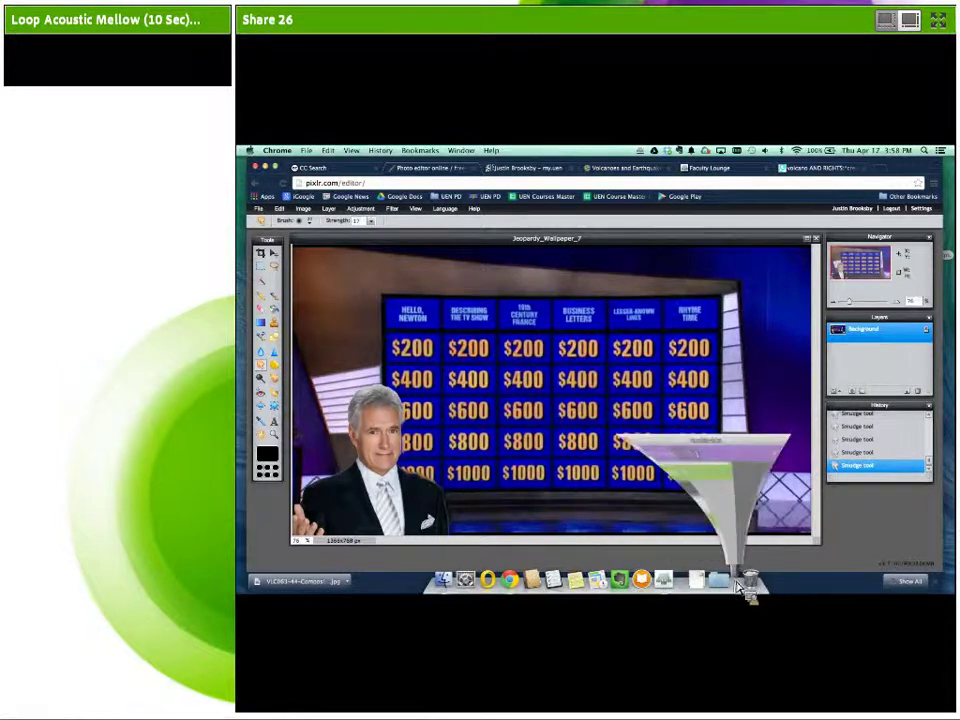